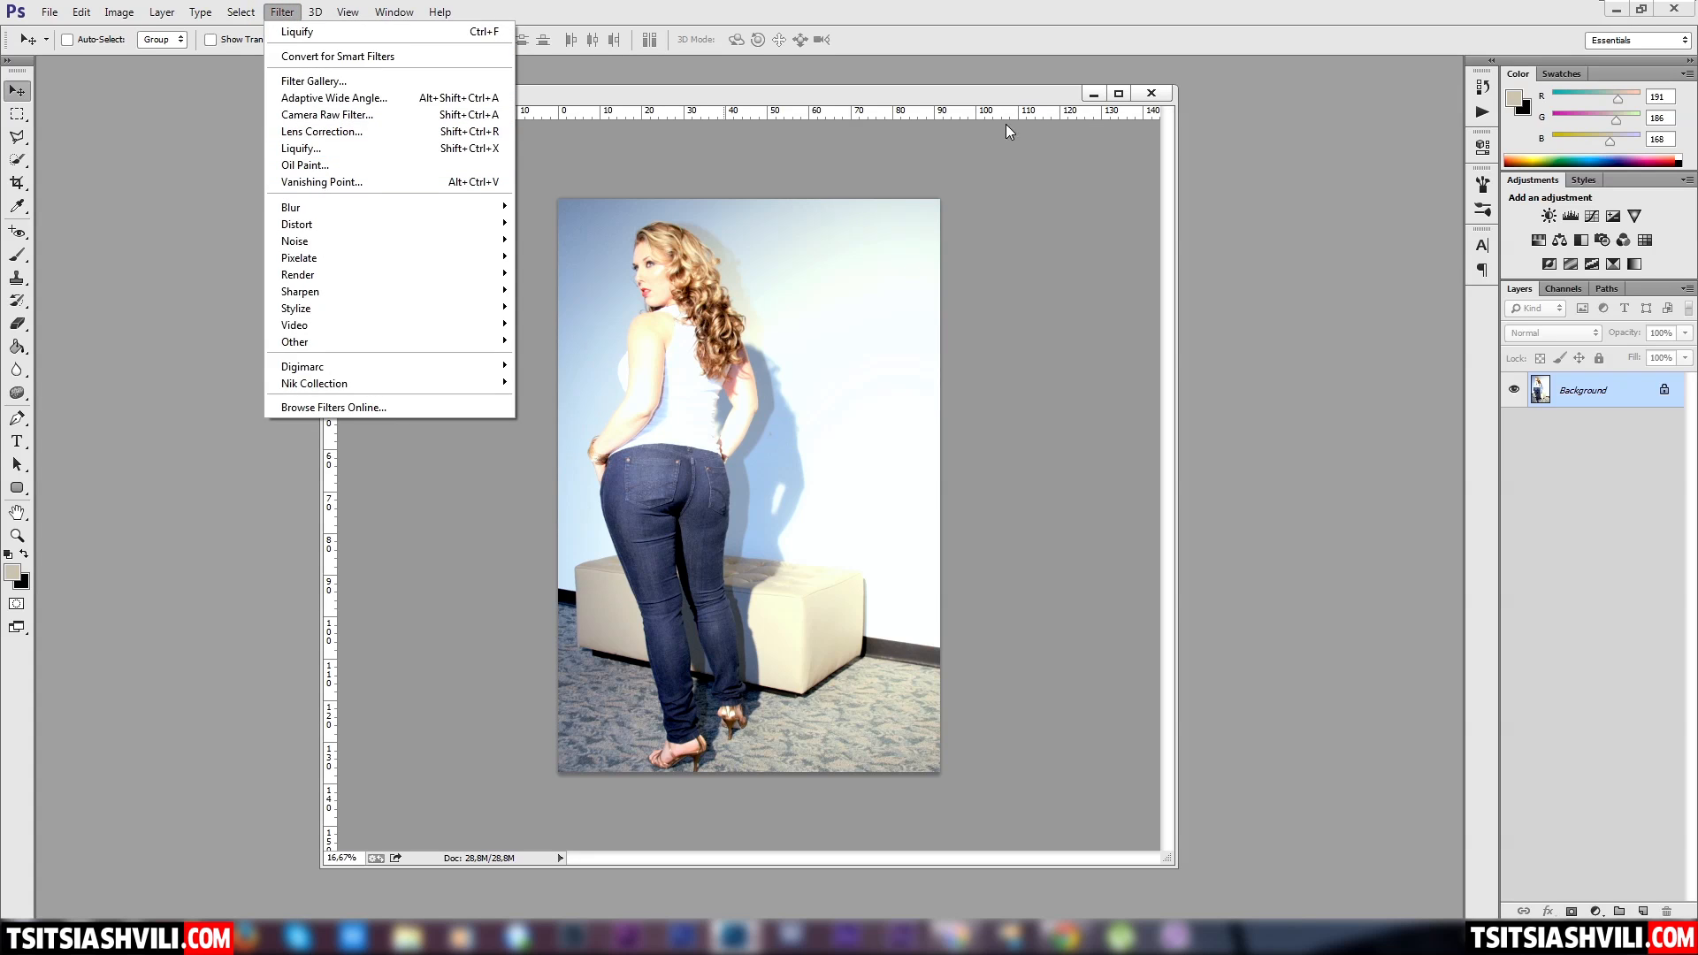
Open the photo of the woman in jeans in the Liquify filter
click(917, 102)
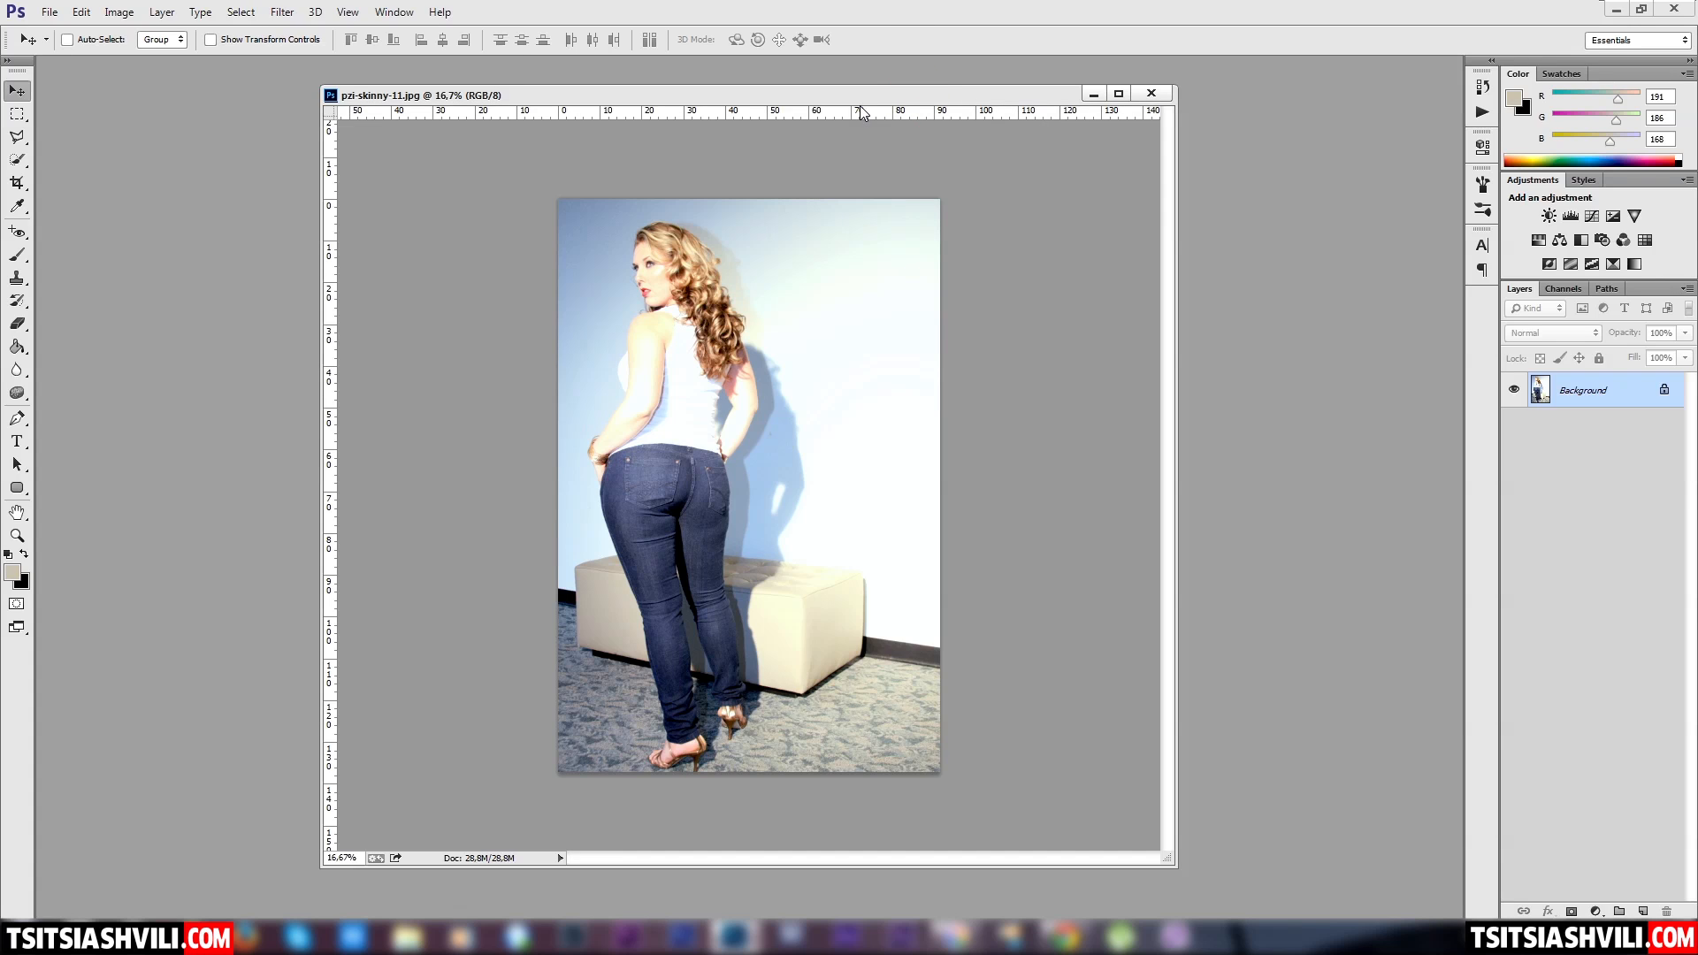
mouse_move(860, 101)
mouse_down()
mouse_move(913, 95)
mouse_move(860, 99)
mouse_up()
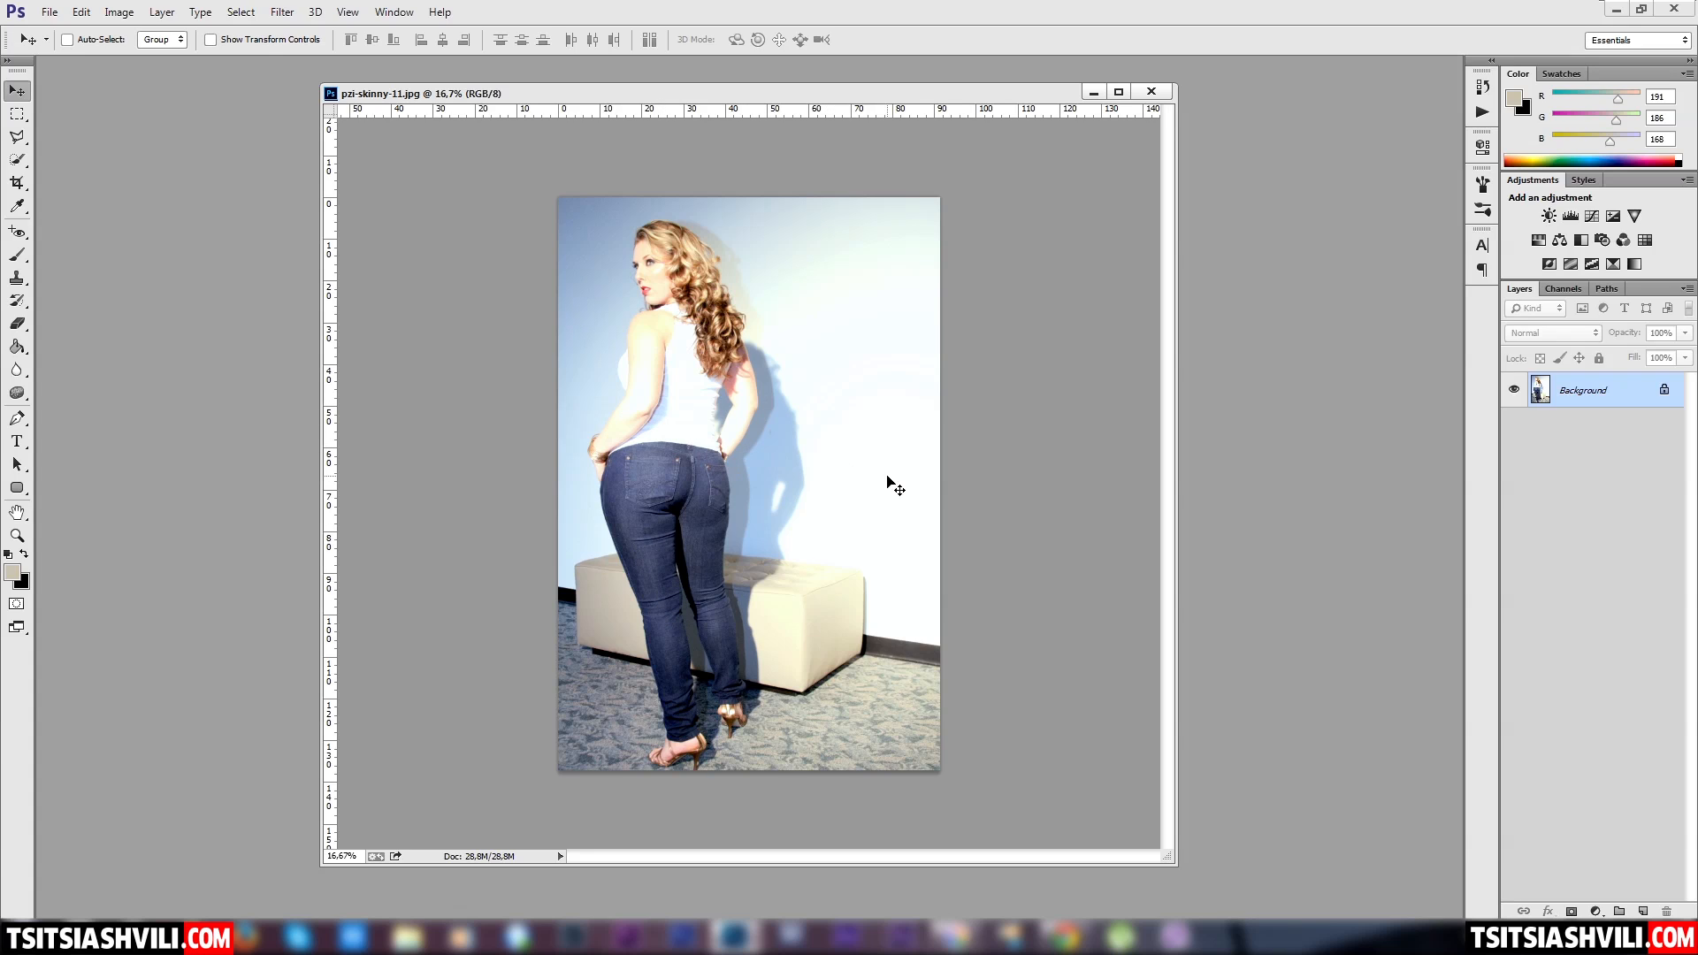
click(282, 12)
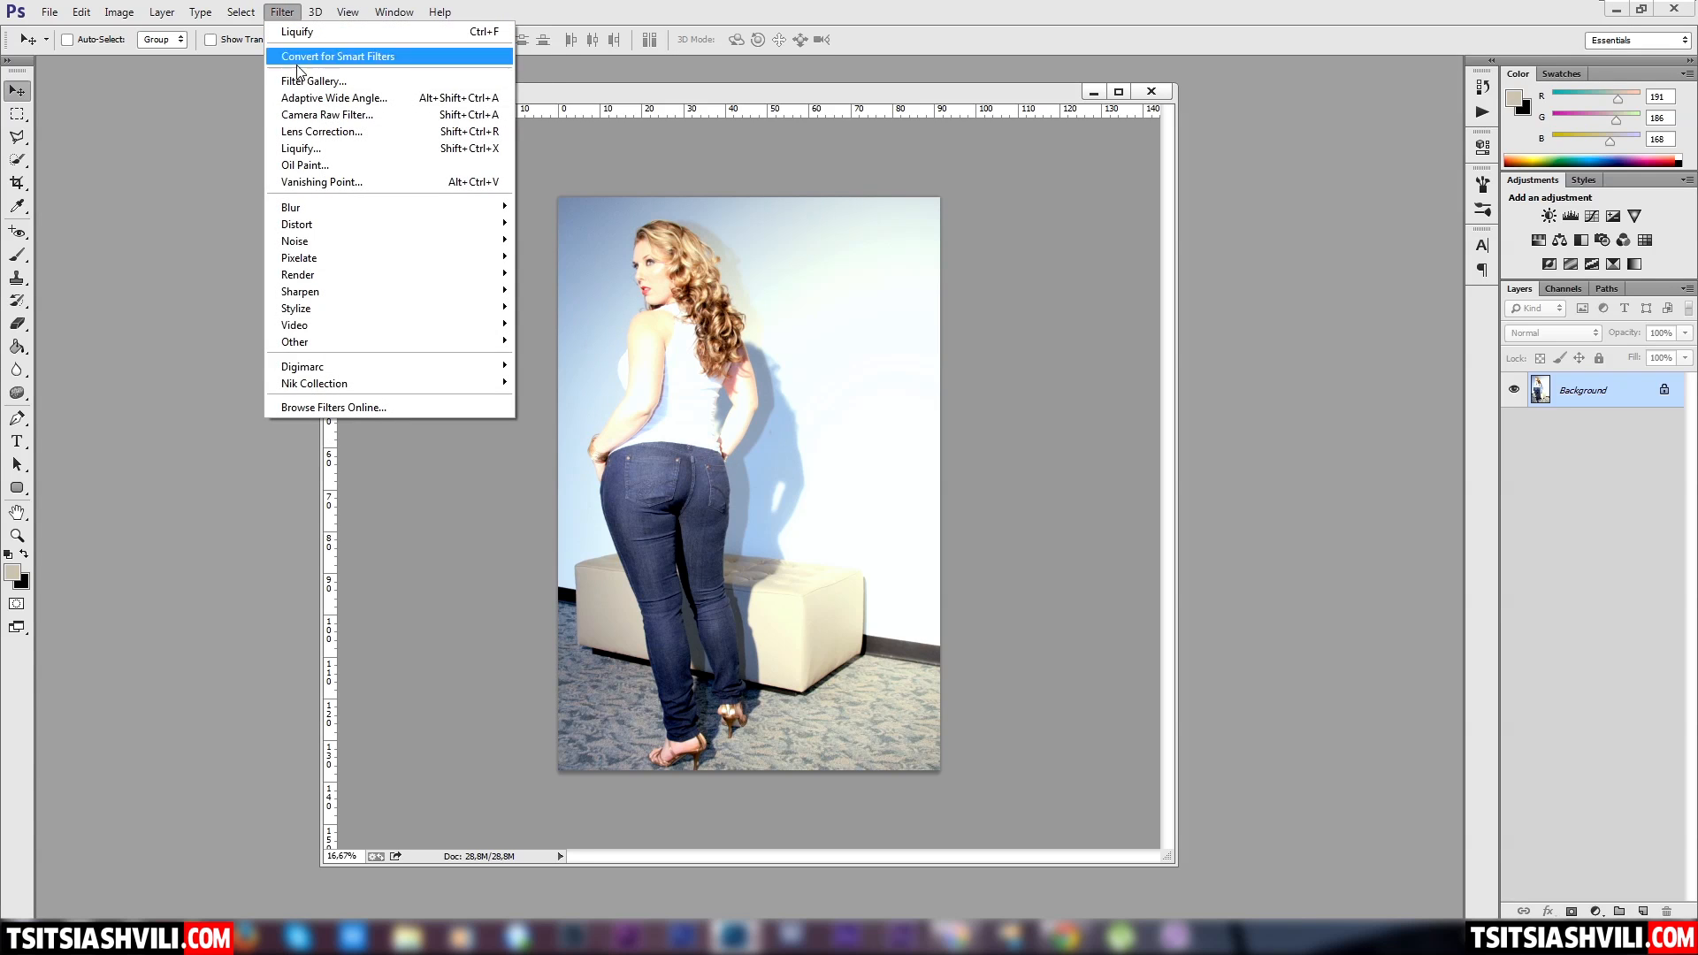
click(310, 150)
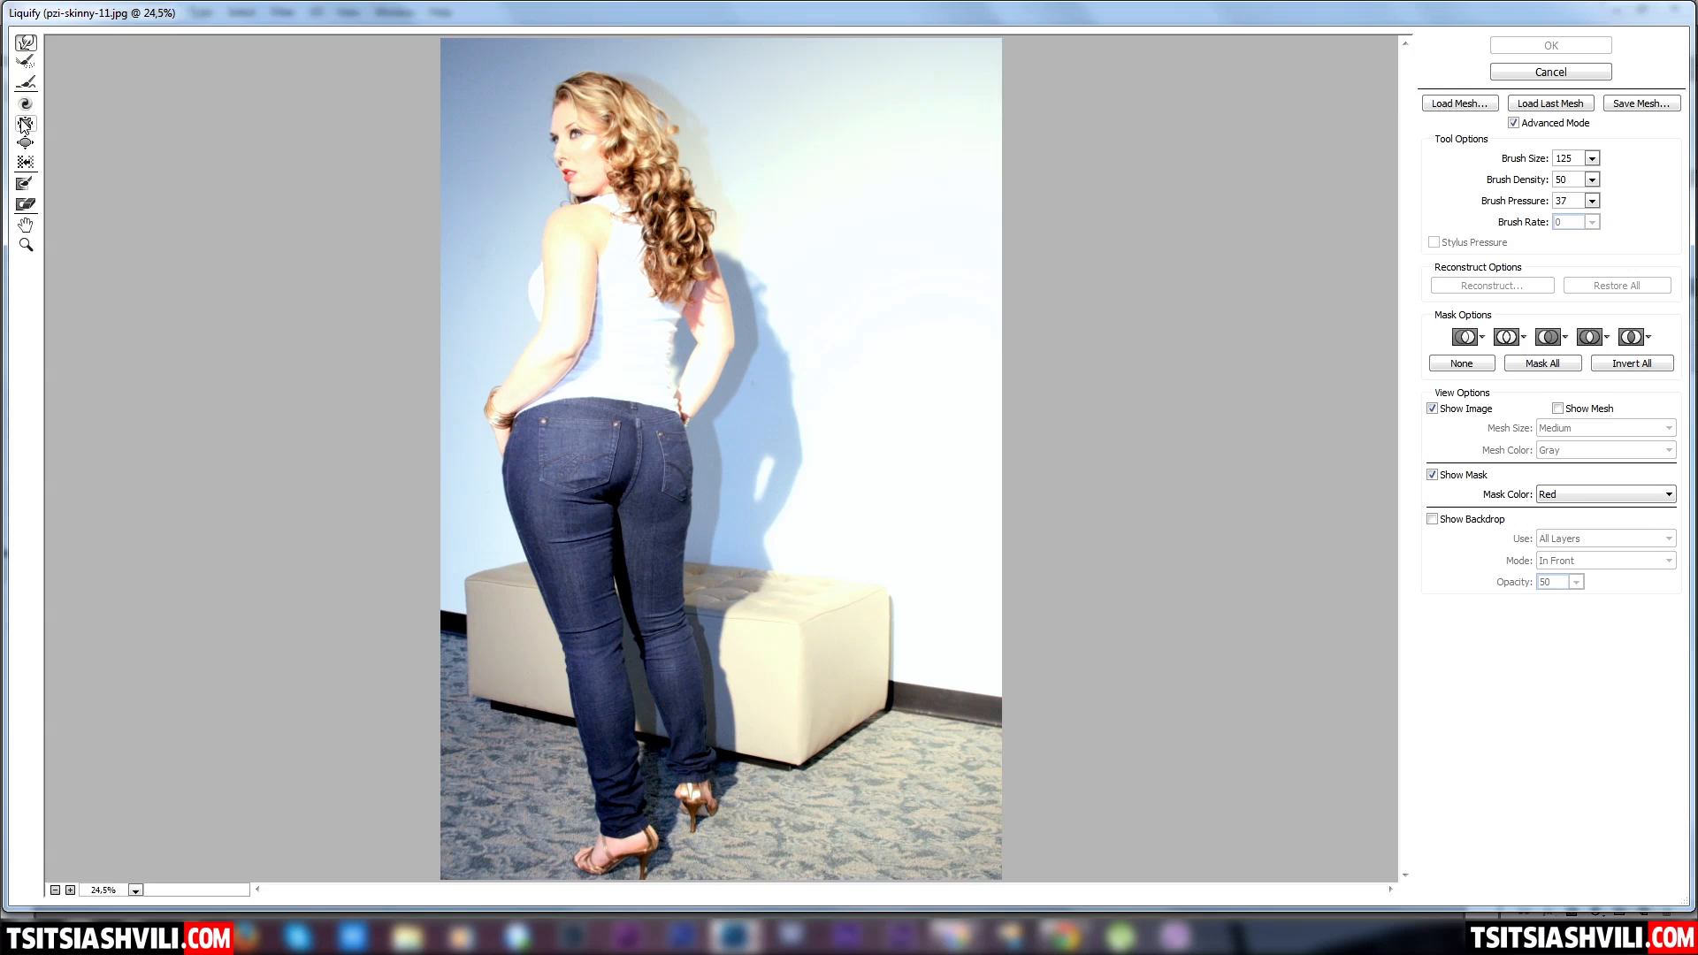
Try one Pucker stroke on the leg beside the ottoman and undo it
key(s)
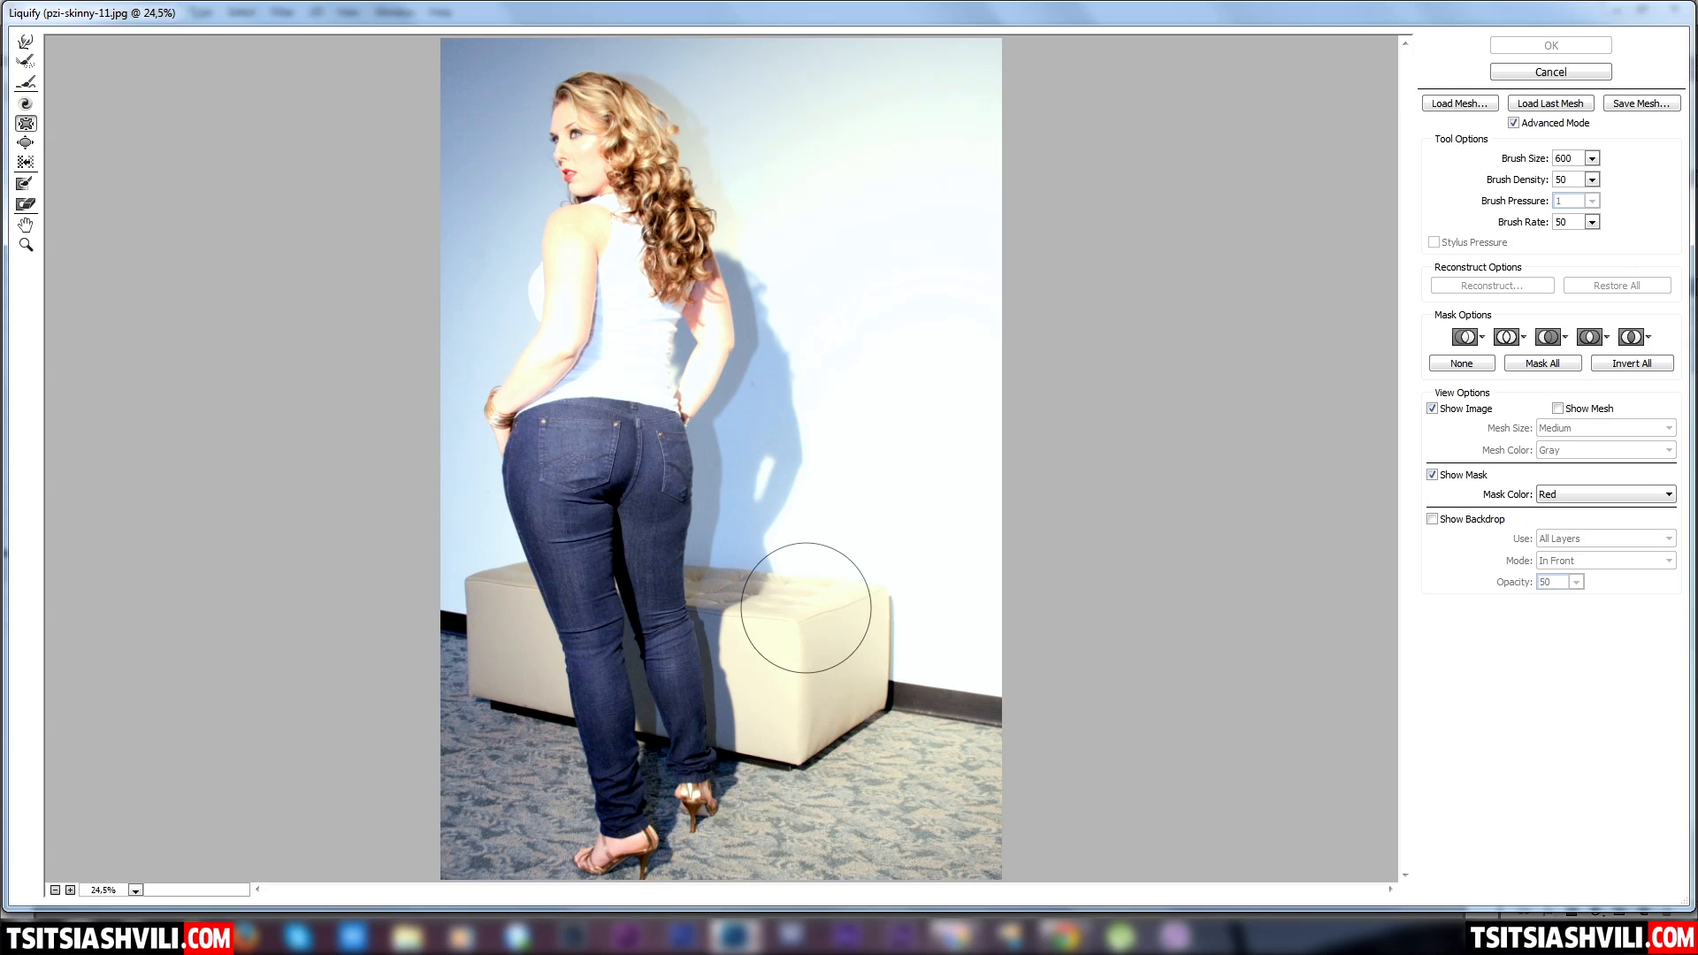
click(695, 608)
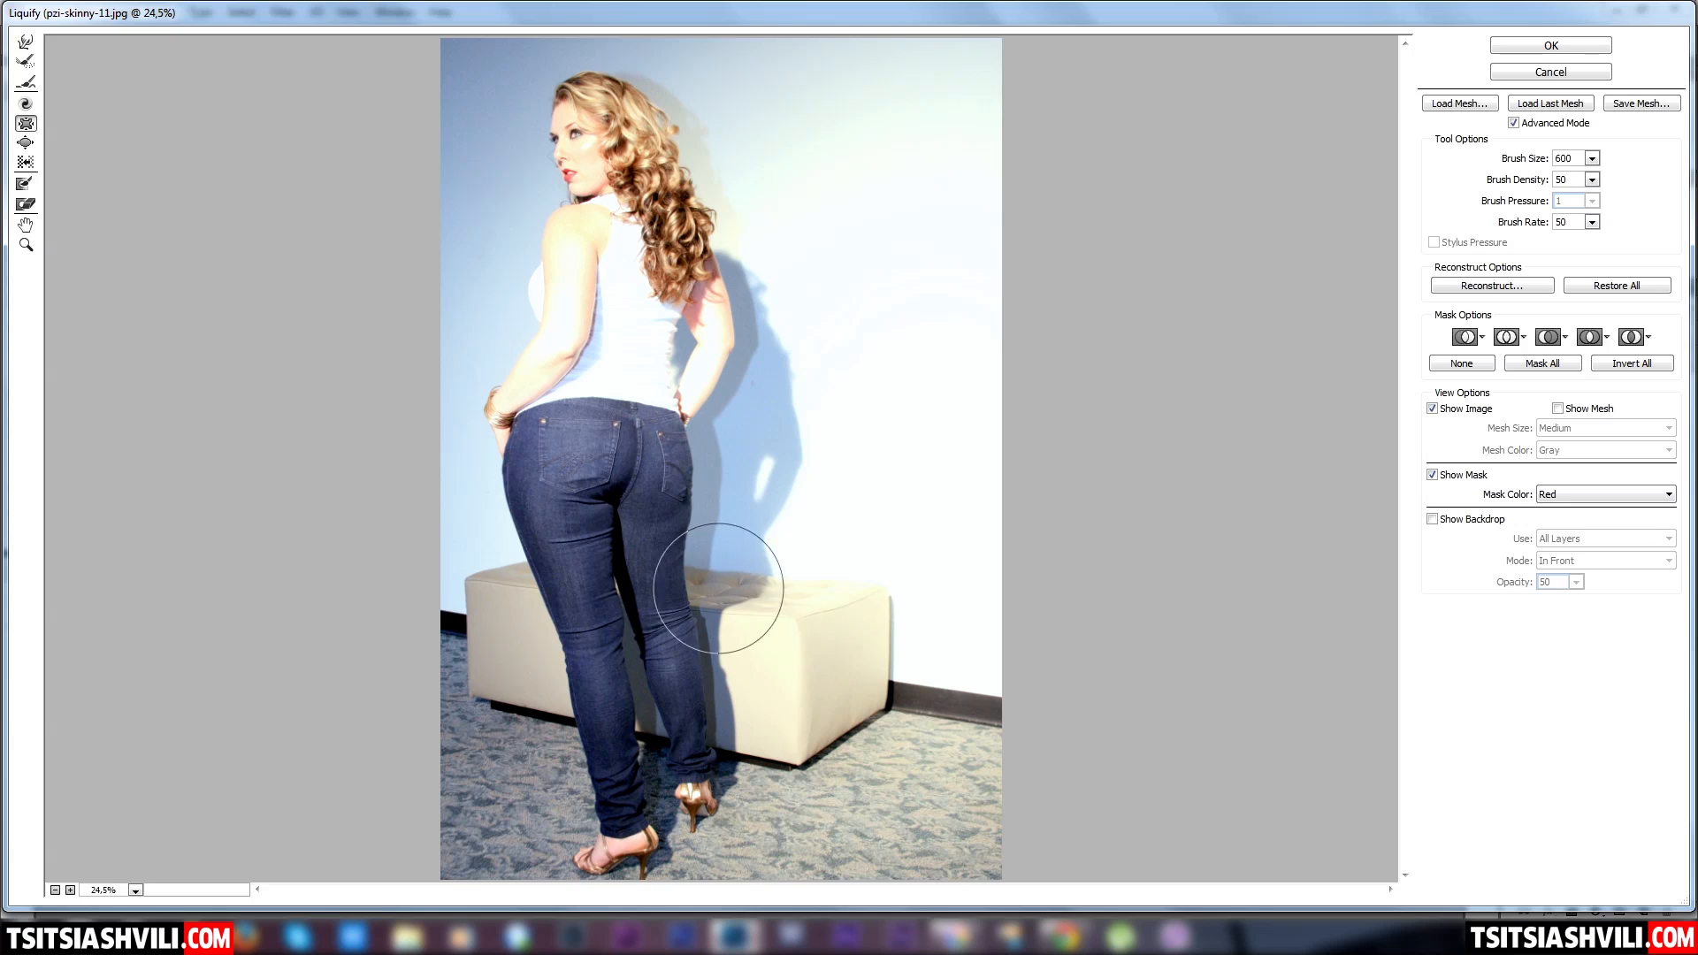
key(ctrl+z)
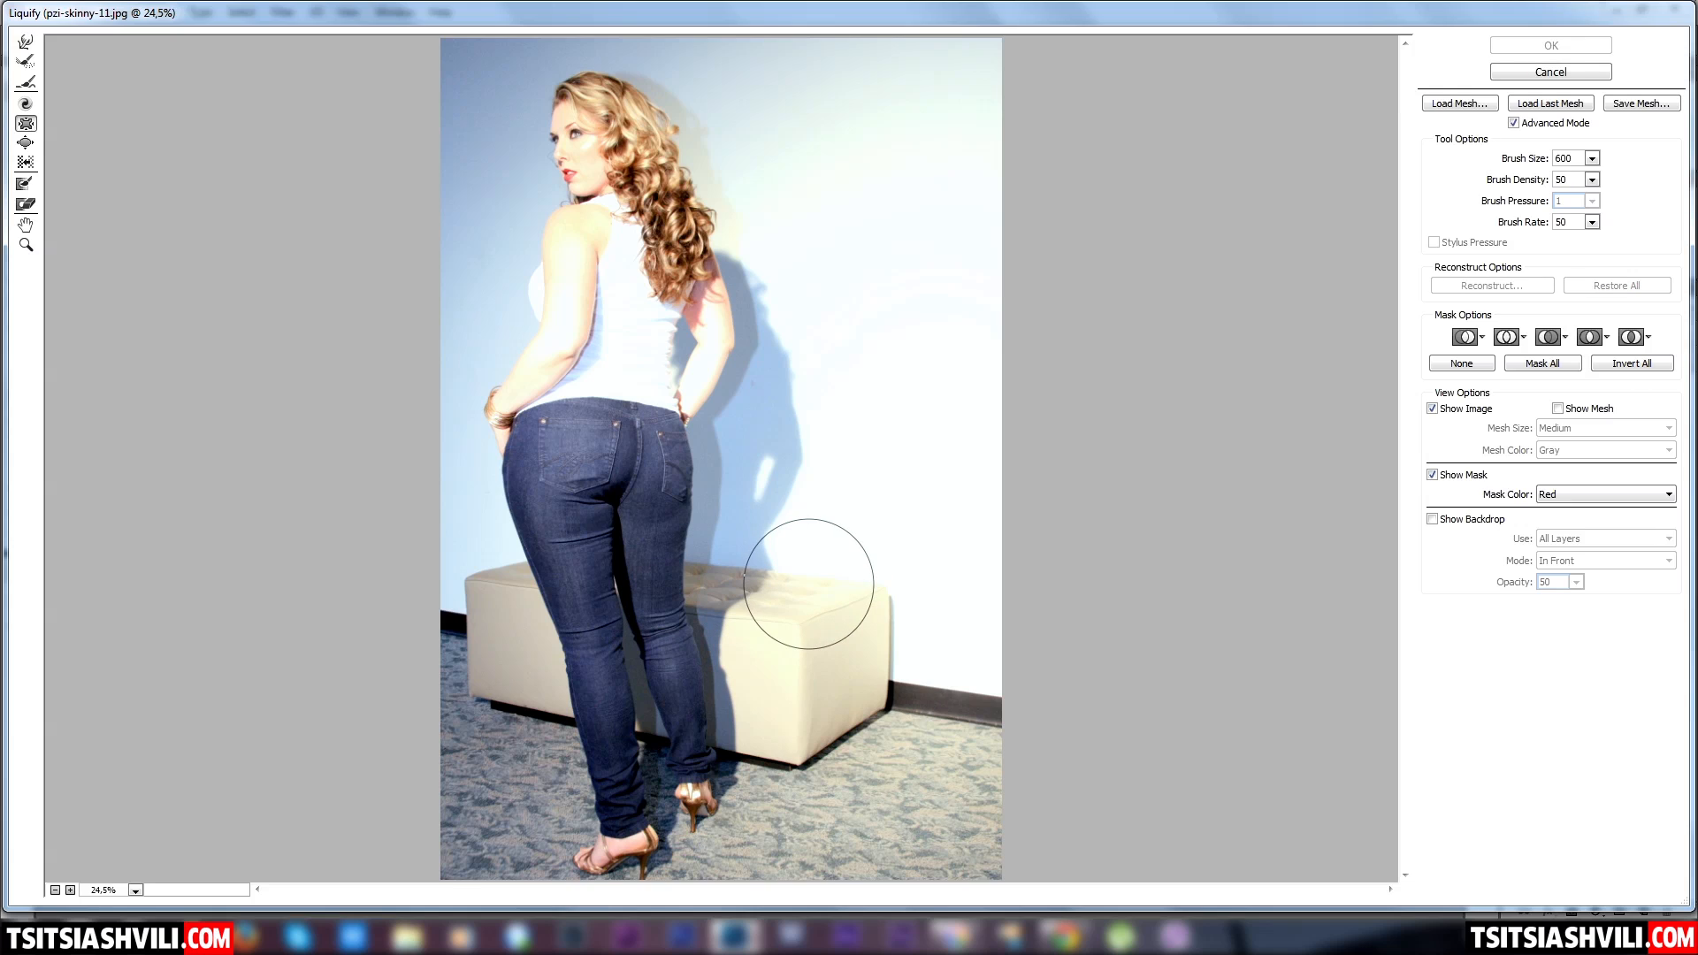
Protect the ottoman and nearby background on both sides of the legs with the Freeze Mask tool, repainting the area beside the left leg
click(24, 184)
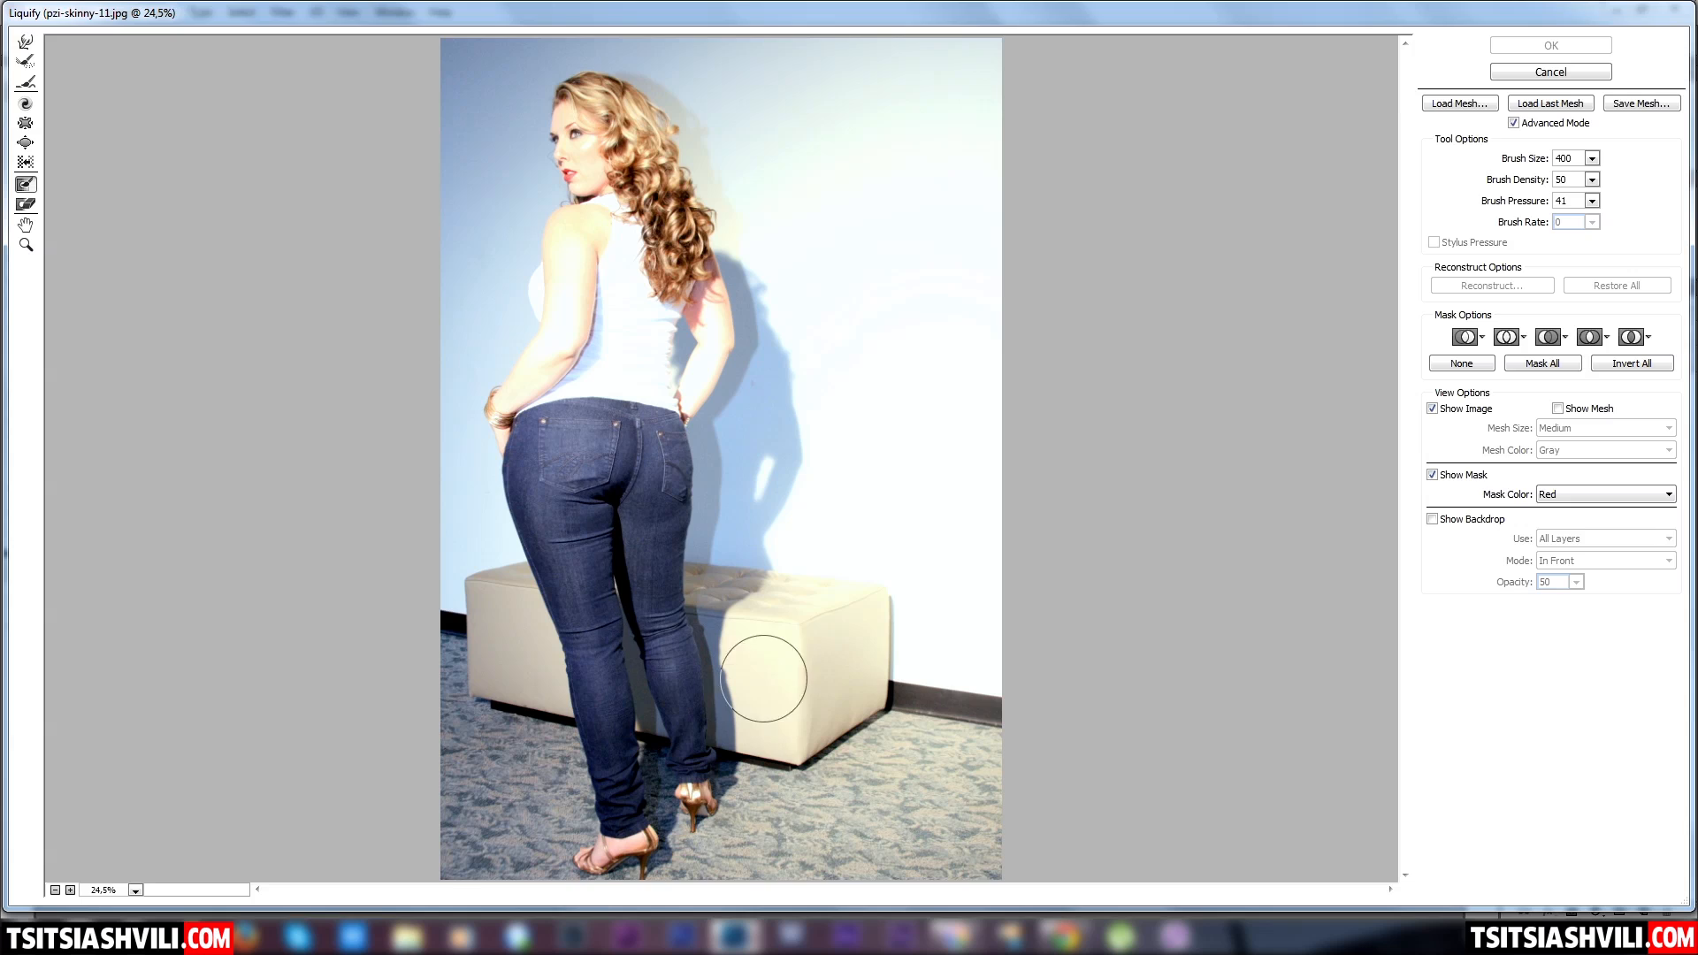
mouse_move(739, 574)
mouse_down()
mouse_move(773, 656)
mouse_move(727, 570)
mouse_move(746, 643)
mouse_move(725, 569)
mouse_move(765, 746)
mouse_move(818, 749)
mouse_move(802, 639)
mouse_move(769, 564)
mouse_move(753, 591)
mouse_move(728, 547)
mouse_move(764, 748)
mouse_move(730, 587)
mouse_move(756, 689)
mouse_move(816, 577)
mouse_move(838, 732)
mouse_move(855, 592)
mouse_move(873, 682)
mouse_move(881, 578)
mouse_move(873, 660)
mouse_move(906, 676)
mouse_move(866, 726)
mouse_move(793, 768)
mouse_move(763, 758)
mouse_move(767, 800)
mouse_up()
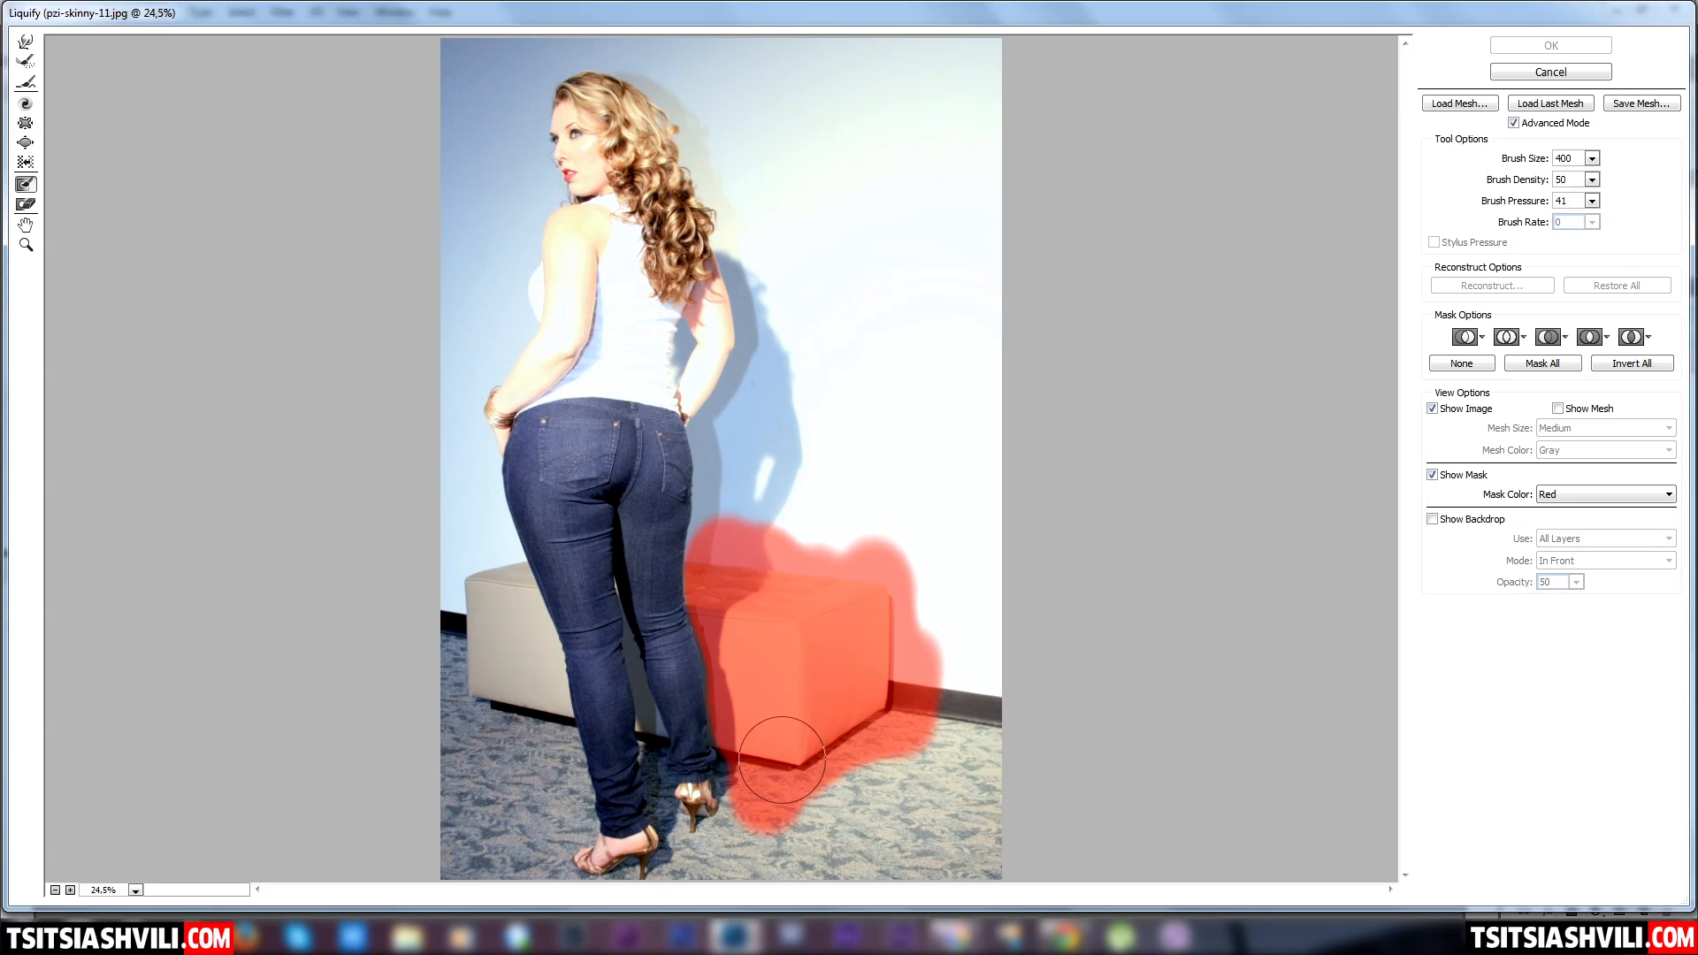
mouse_move(448, 549)
mouse_down()
mouse_move(497, 628)
mouse_move(479, 550)
mouse_move(515, 648)
mouse_move(484, 548)
mouse_move(542, 708)
mouse_move(517, 628)
mouse_move(535, 724)
mouse_move(514, 623)
mouse_move(528, 681)
mouse_move(517, 624)
mouse_move(511, 710)
mouse_move(463, 669)
mouse_move(473, 657)
mouse_move(530, 746)
mouse_move(531, 688)
mouse_move(544, 734)
mouse_move(539, 716)
mouse_move(518, 754)
mouse_up()
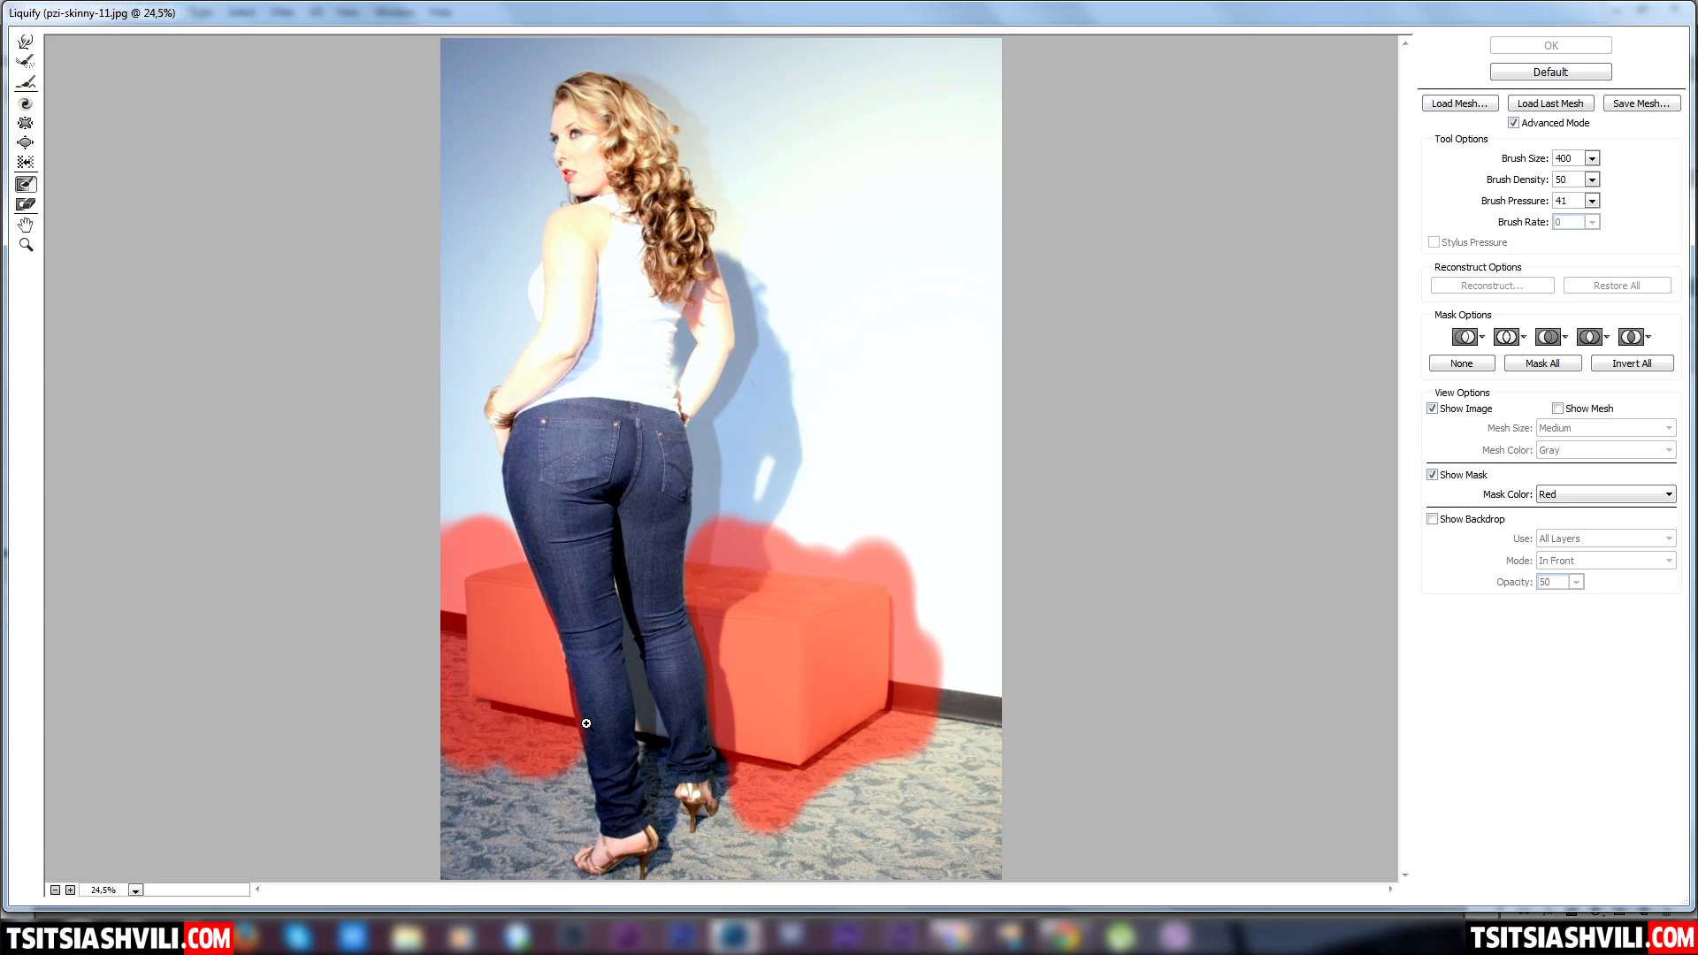
key(ctrl+alt+z)
mouse_move(454, 568)
mouse_down()
mouse_move(495, 605)
mouse_move(483, 563)
mouse_move(519, 640)
mouse_move(490, 561)
mouse_move(541, 729)
mouse_move(531, 680)
mouse_move(527, 699)
mouse_move(458, 609)
mouse_move(474, 689)
mouse_move(463, 512)
mouse_move(486, 575)
mouse_move(471, 494)
mouse_move(492, 579)
mouse_up()
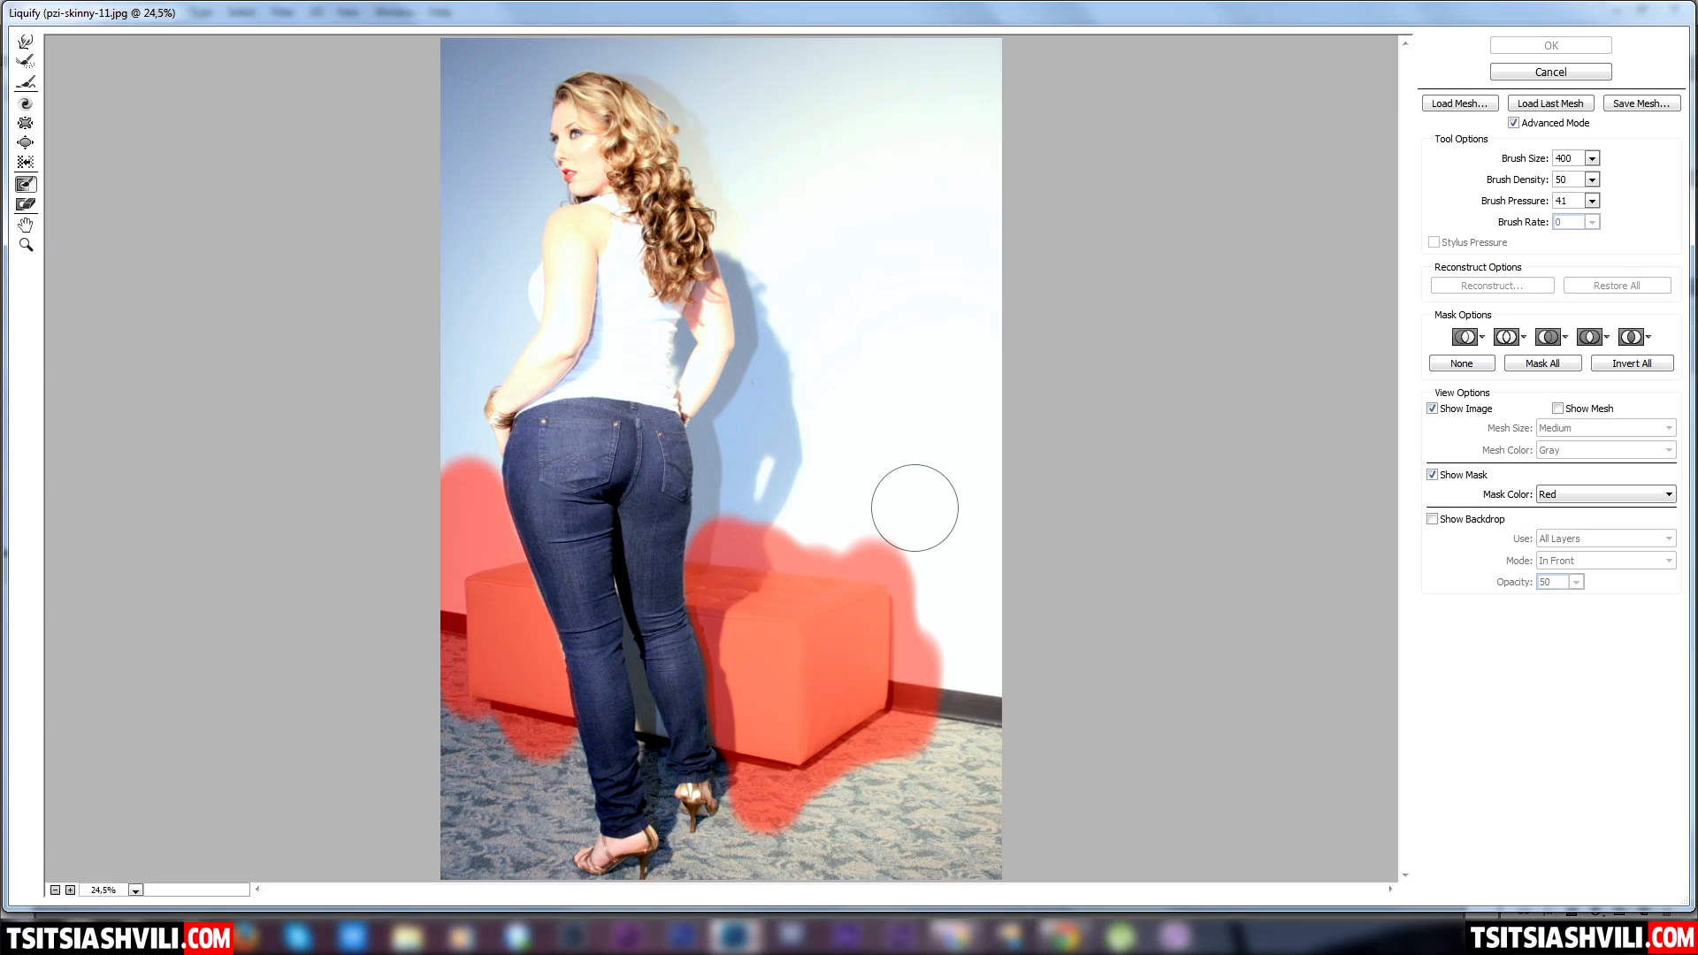
Switch to the Pucker tool and enlarge its brush size to 1300, wide enough to cover the hips
click(24, 125)
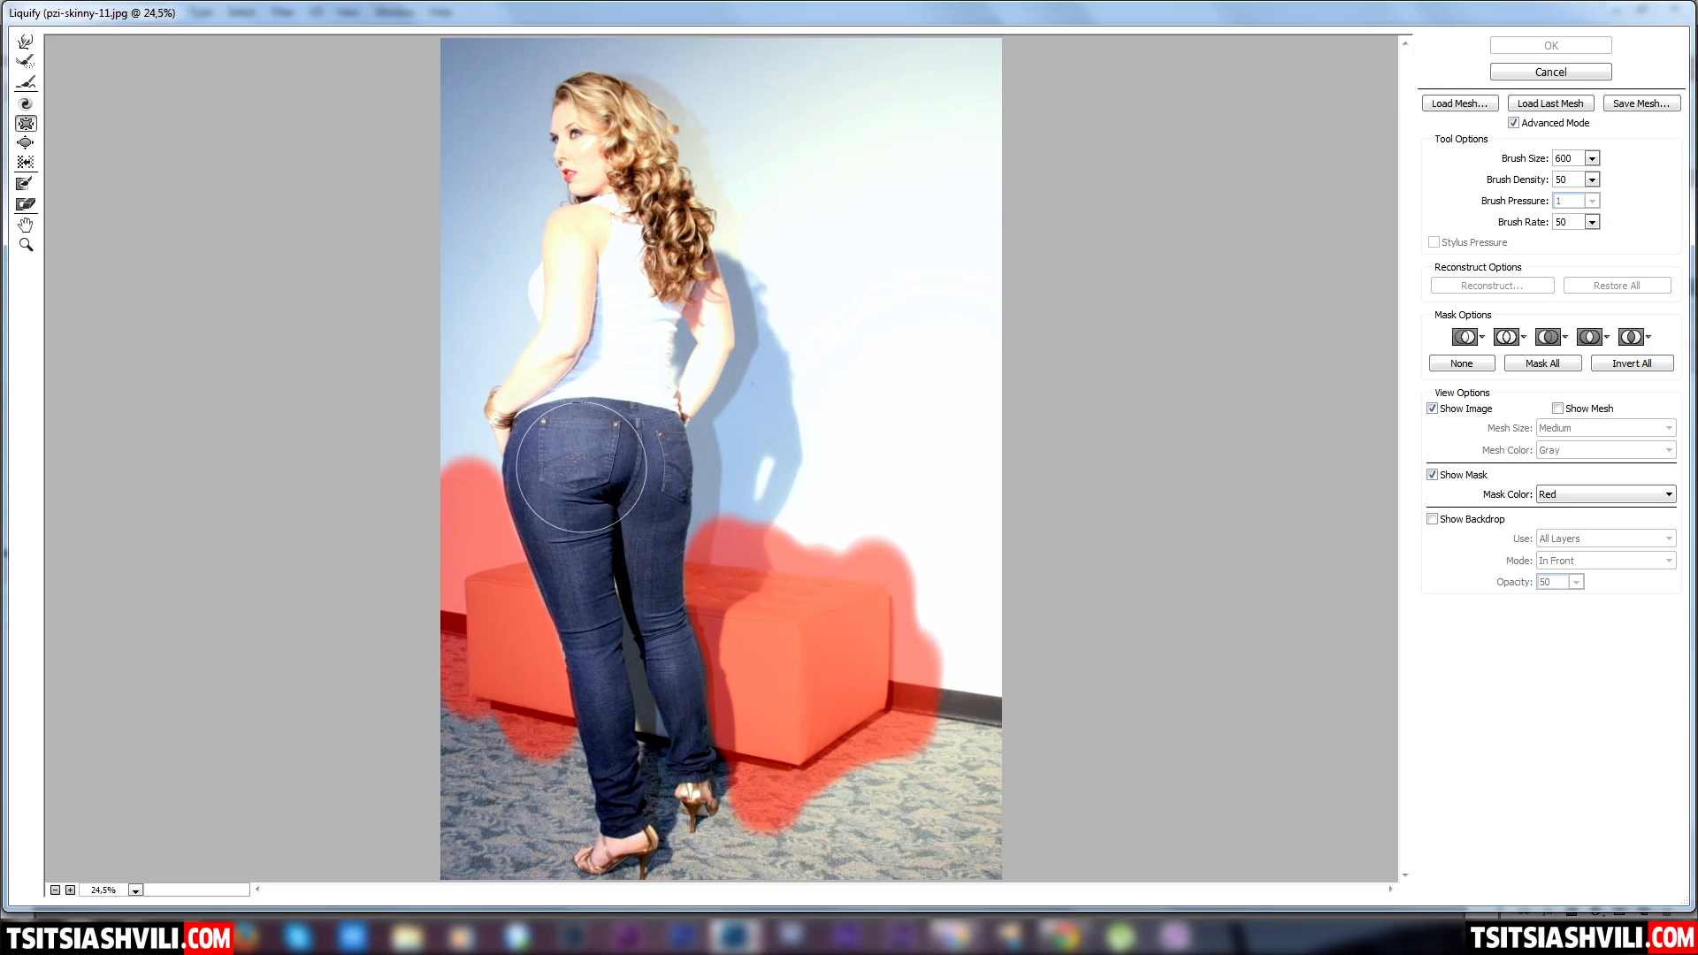
click(1590, 159)
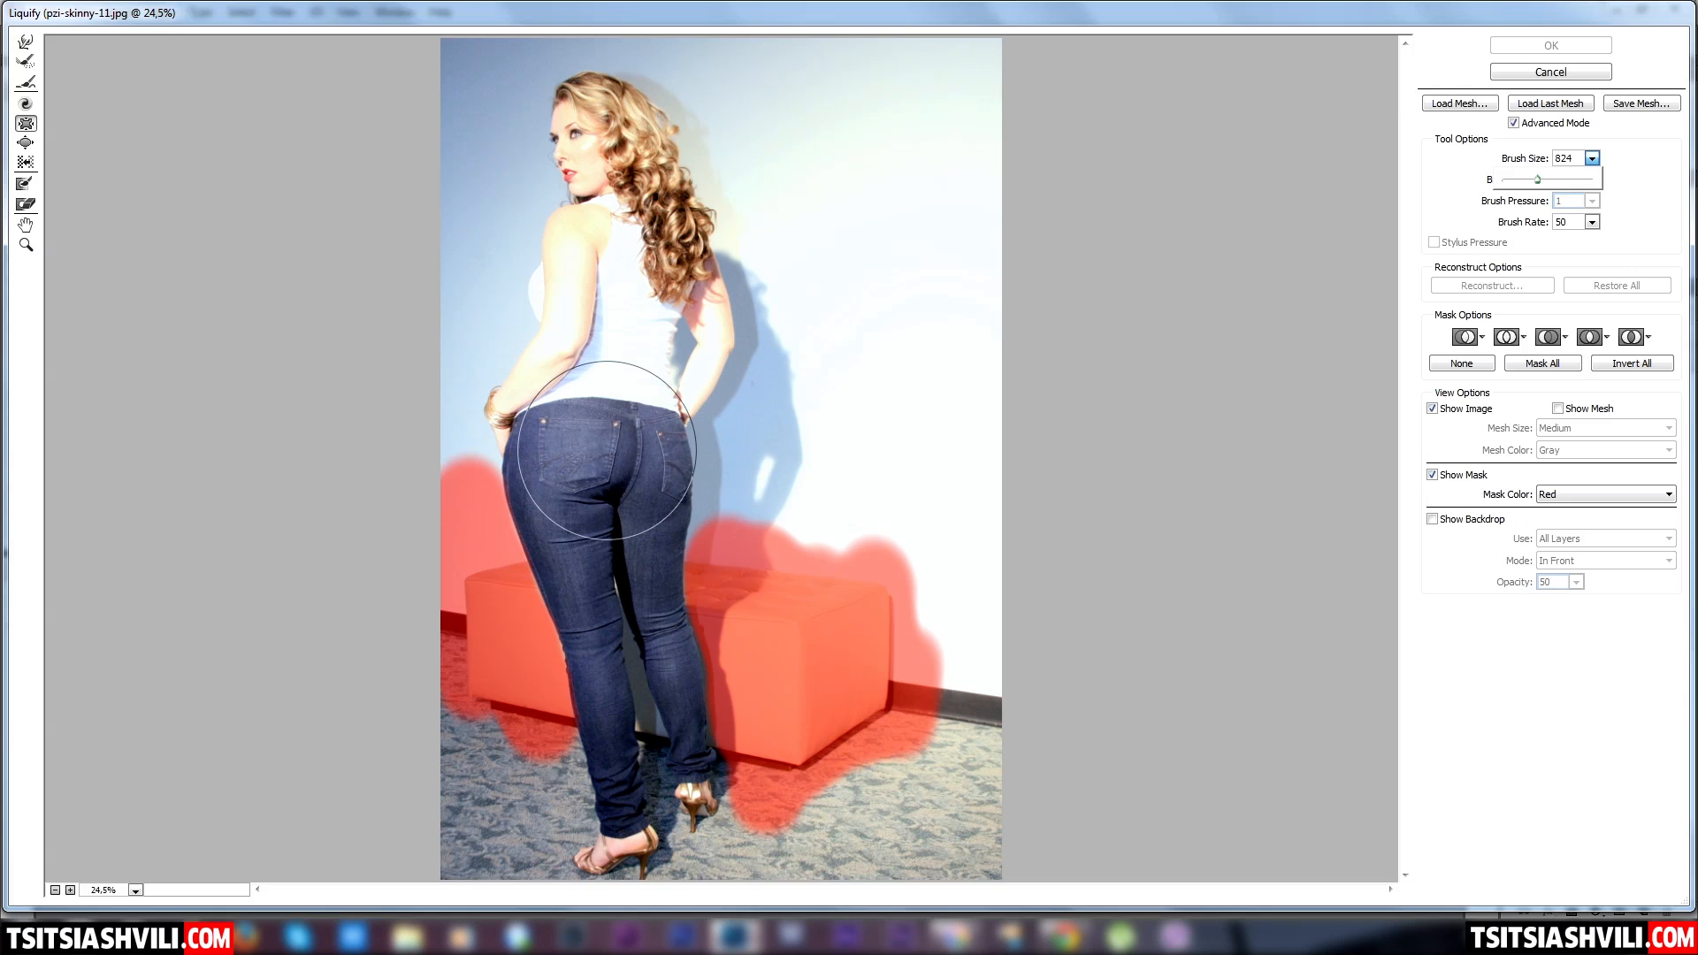
key(bracketright)
key(bracketright)
key(bracketright)
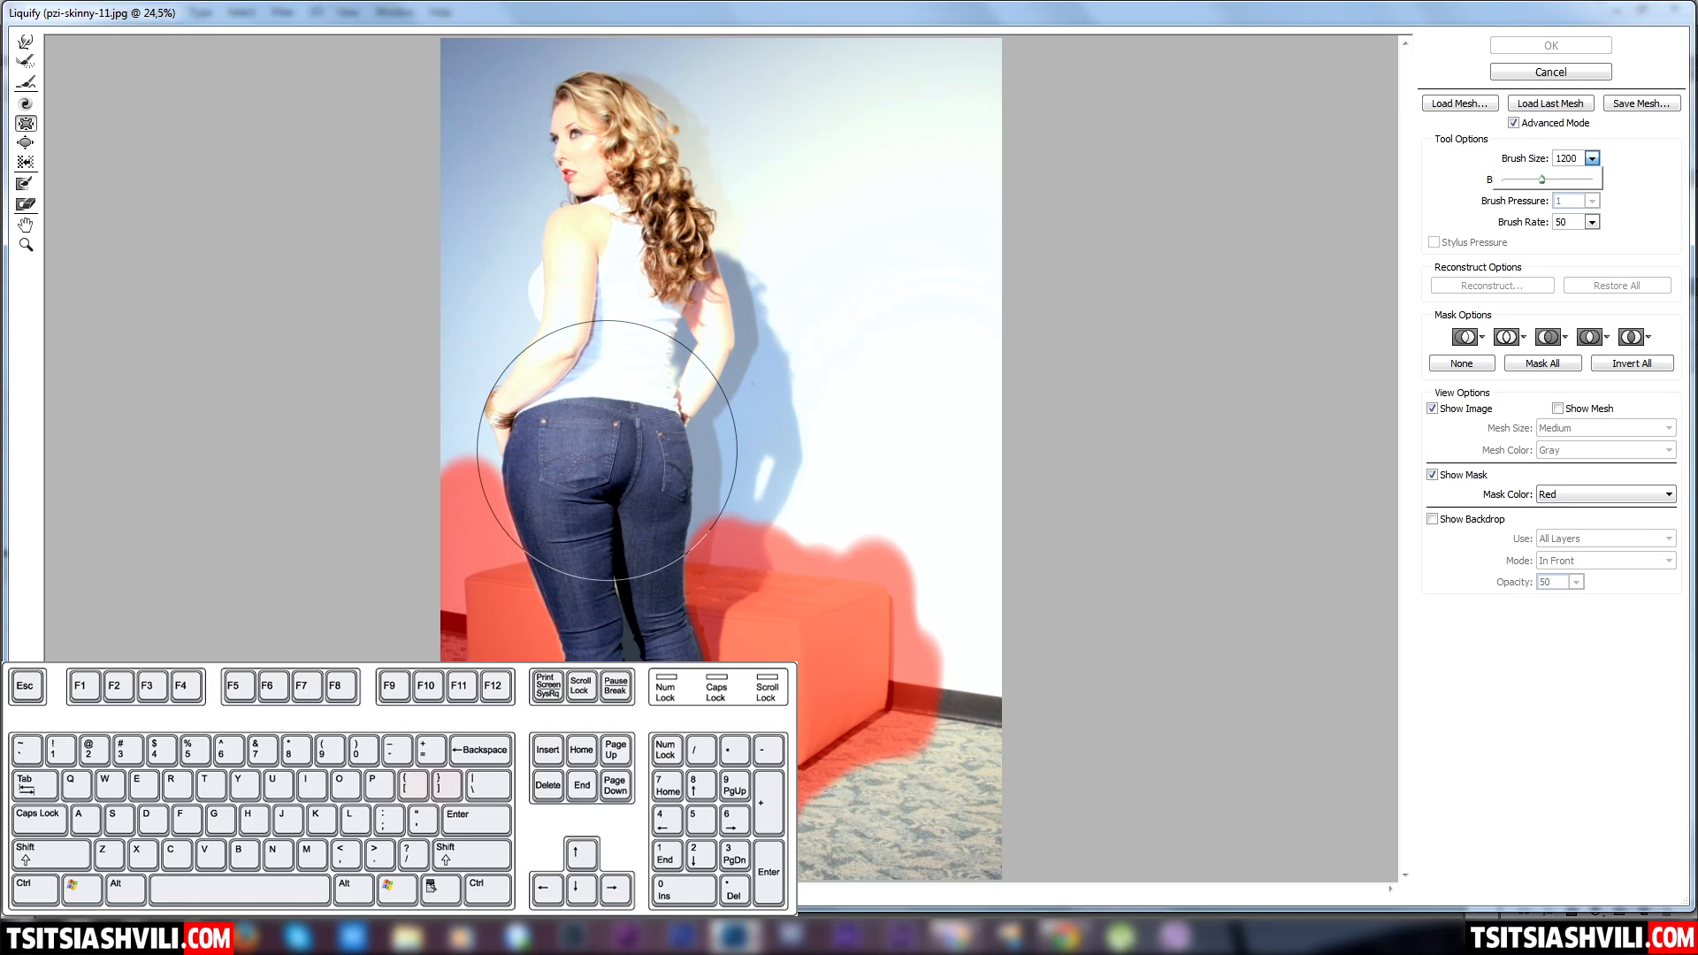
key(bracketright)
key(bracketleft)
key(bracketleft)
key(bracketleft)
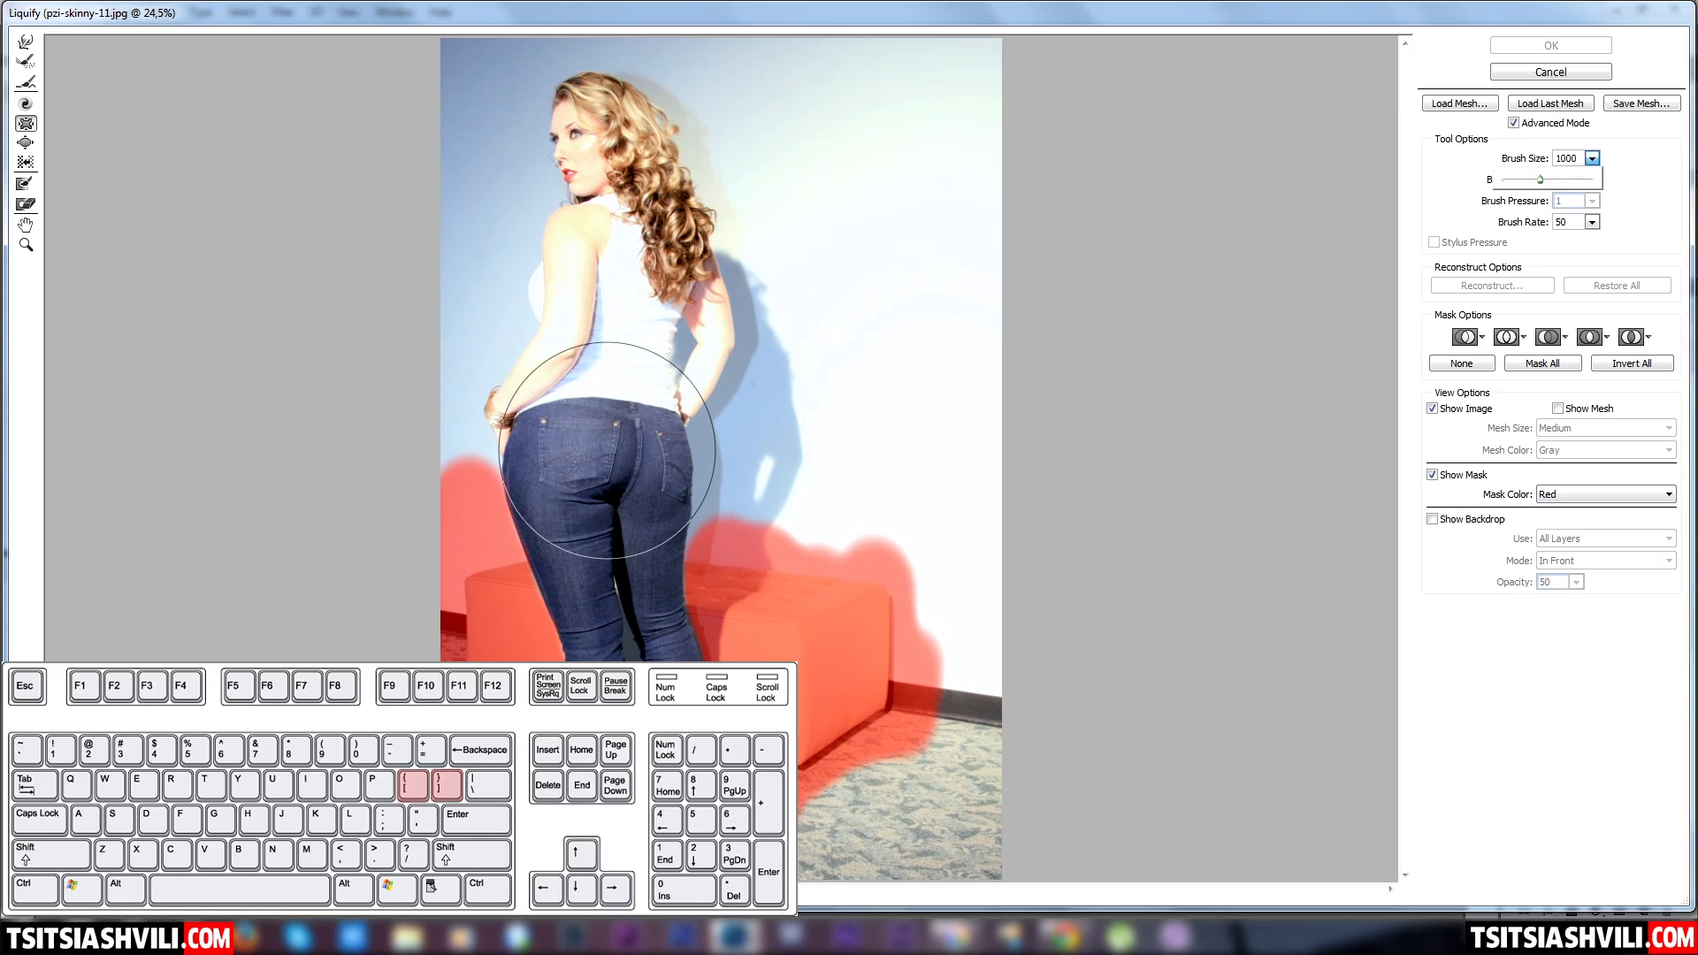
key(bracketright)
key(bracketright)
key(bracketright)
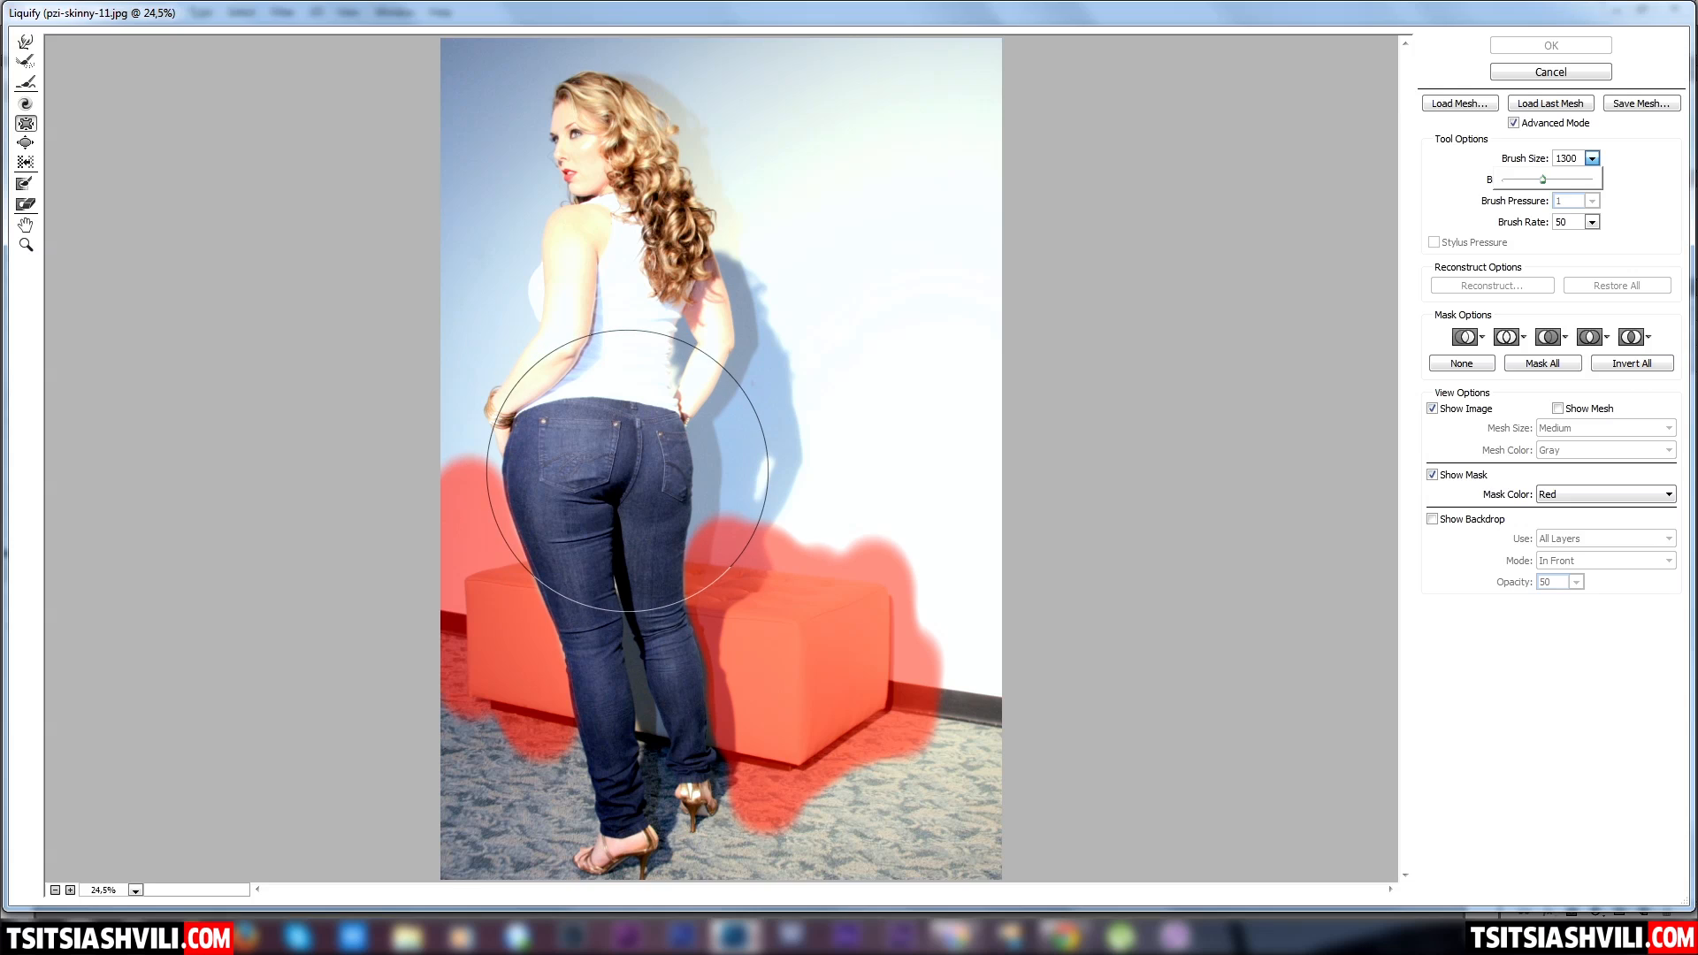
Slim the hips, buttocks and upper thighs with short Pucker strokes, and finish with a stroke from the waist down to the hips
click(604, 463)
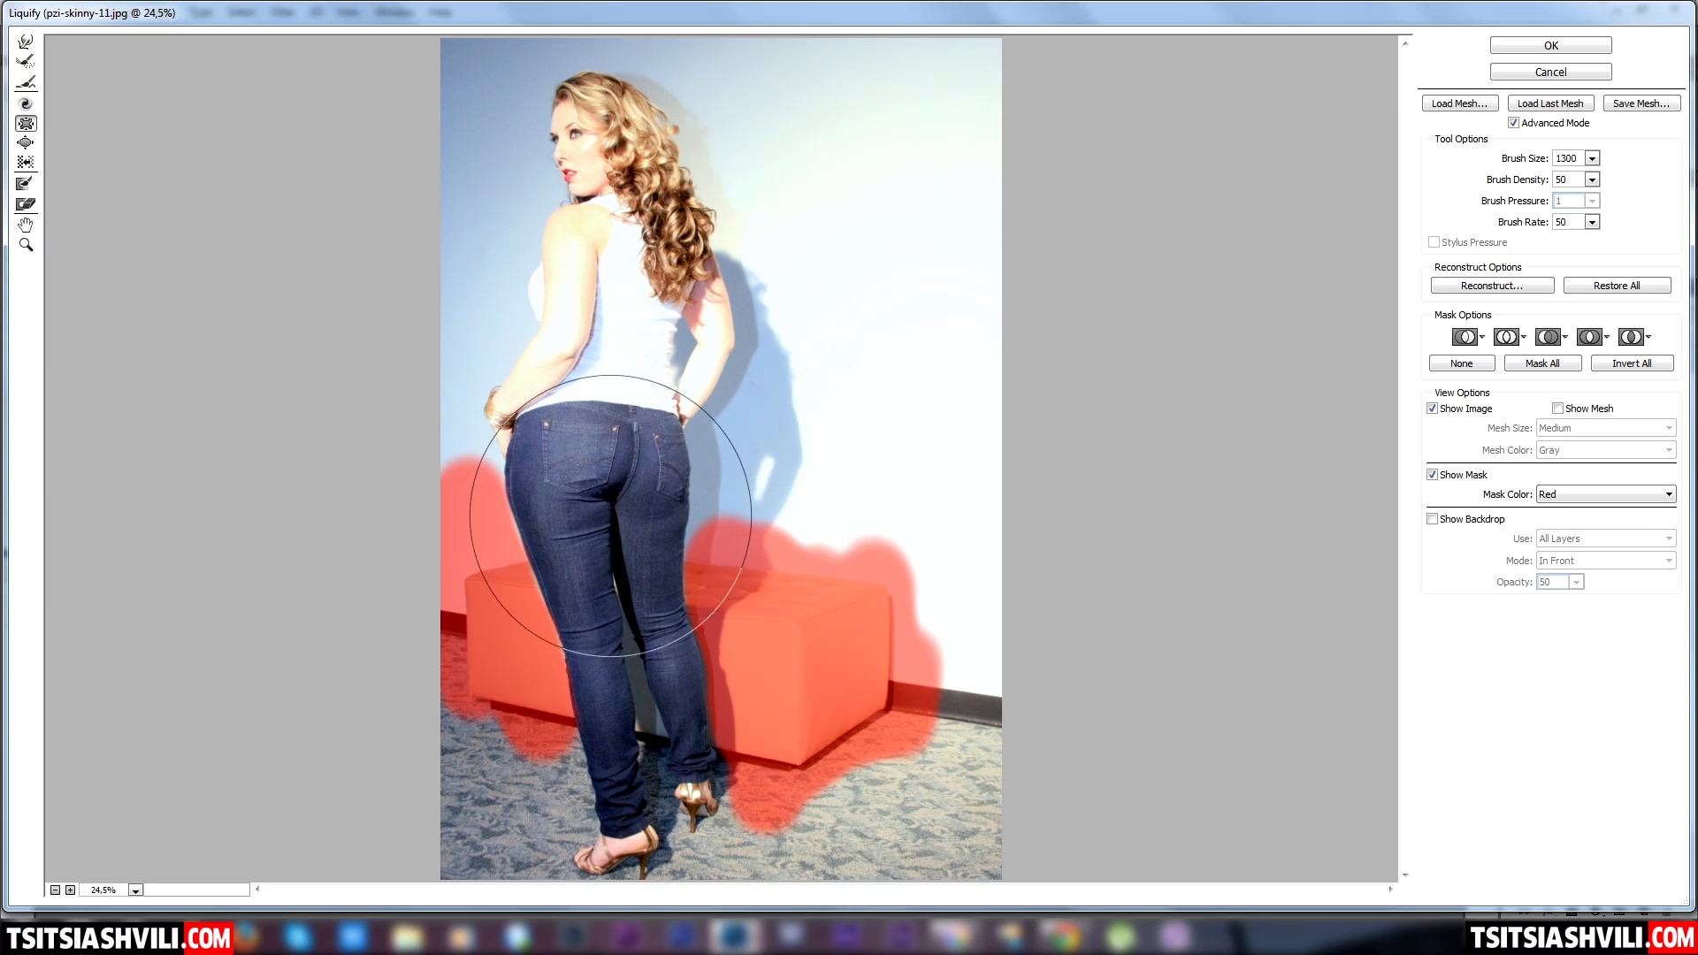
click(605, 562)
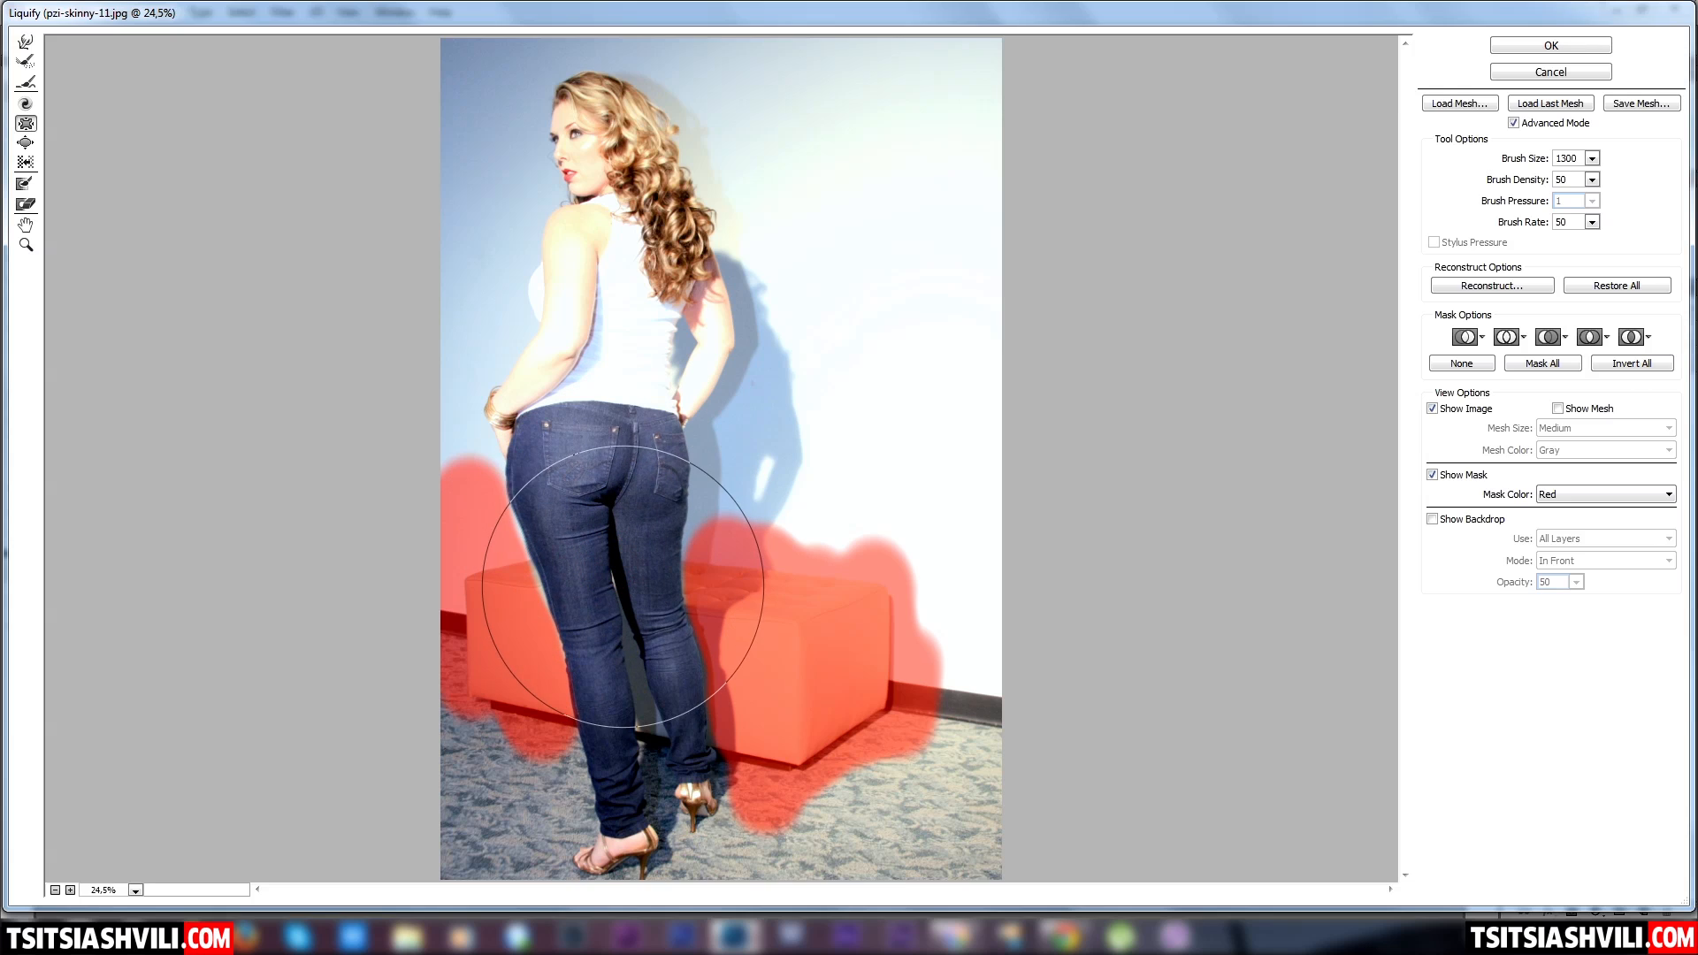
click(585, 467)
click(557, 452)
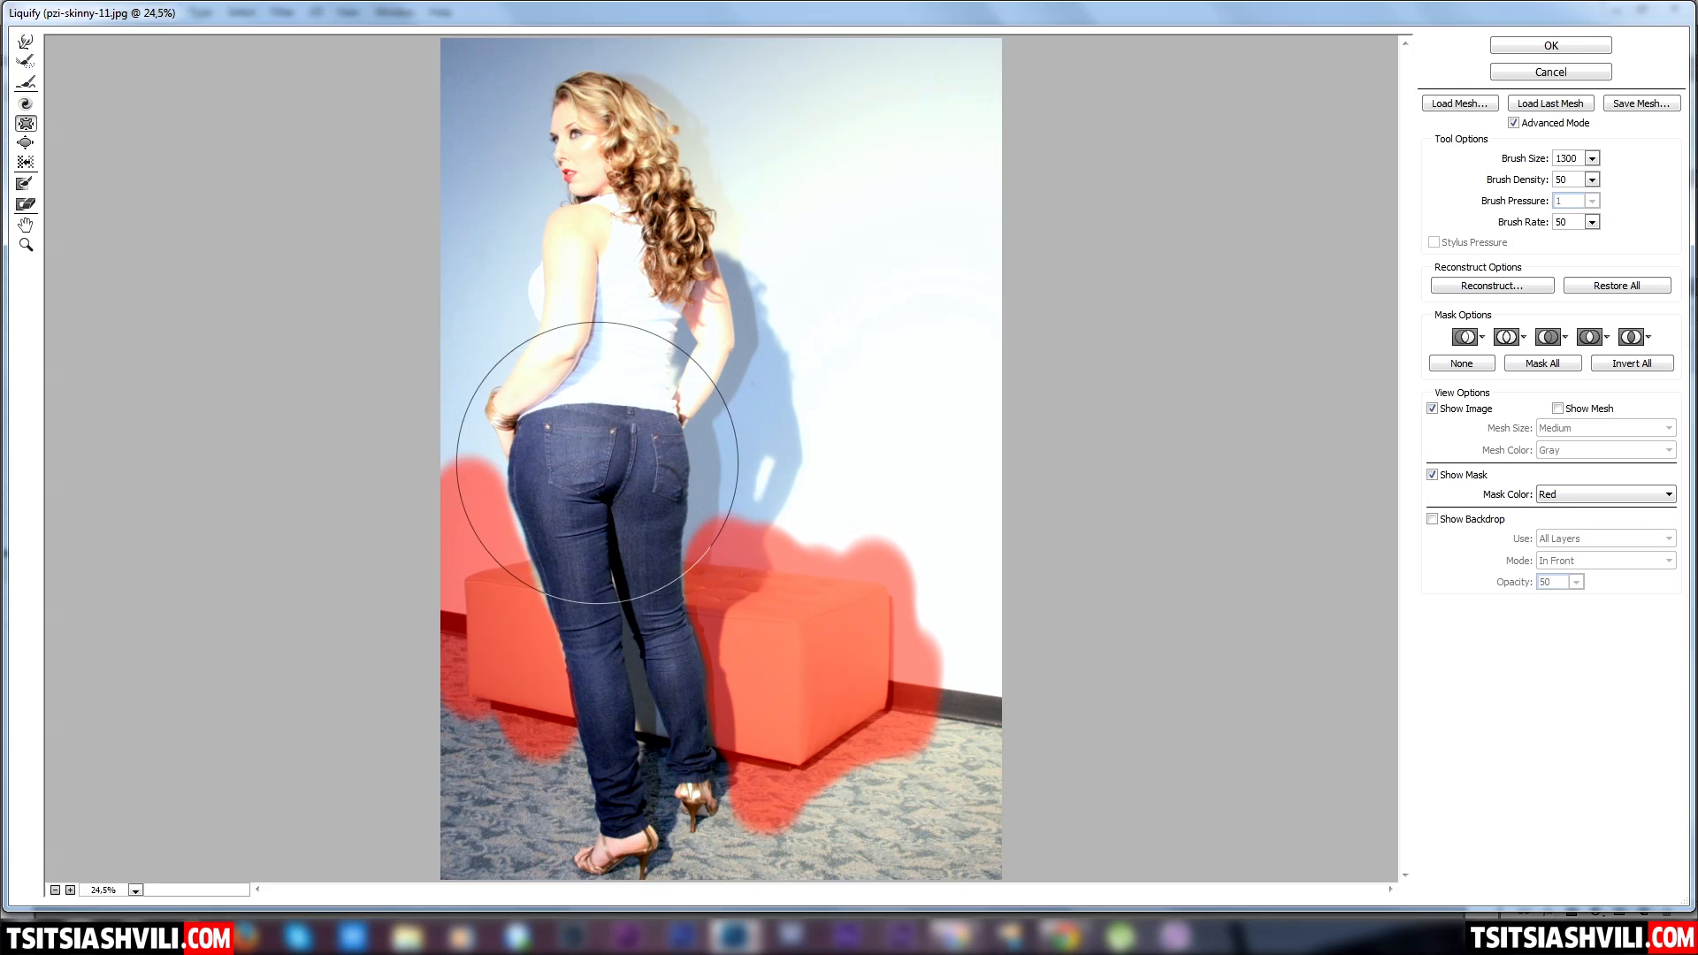
click(590, 463)
click(579, 480)
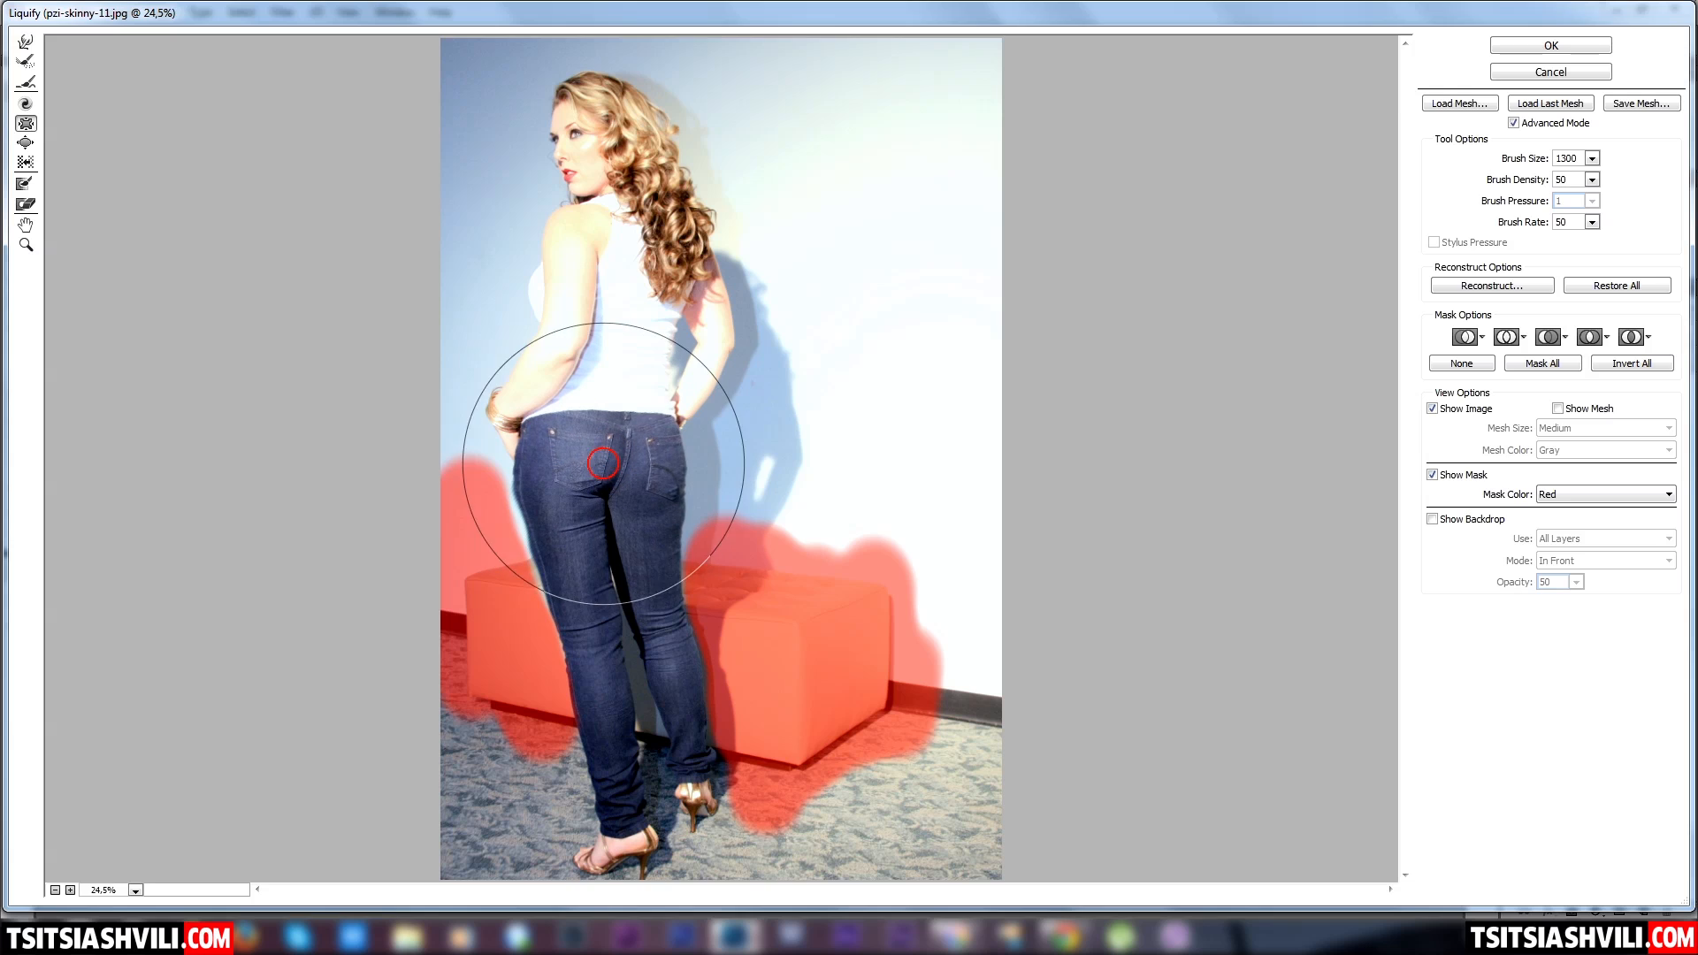
click(643, 476)
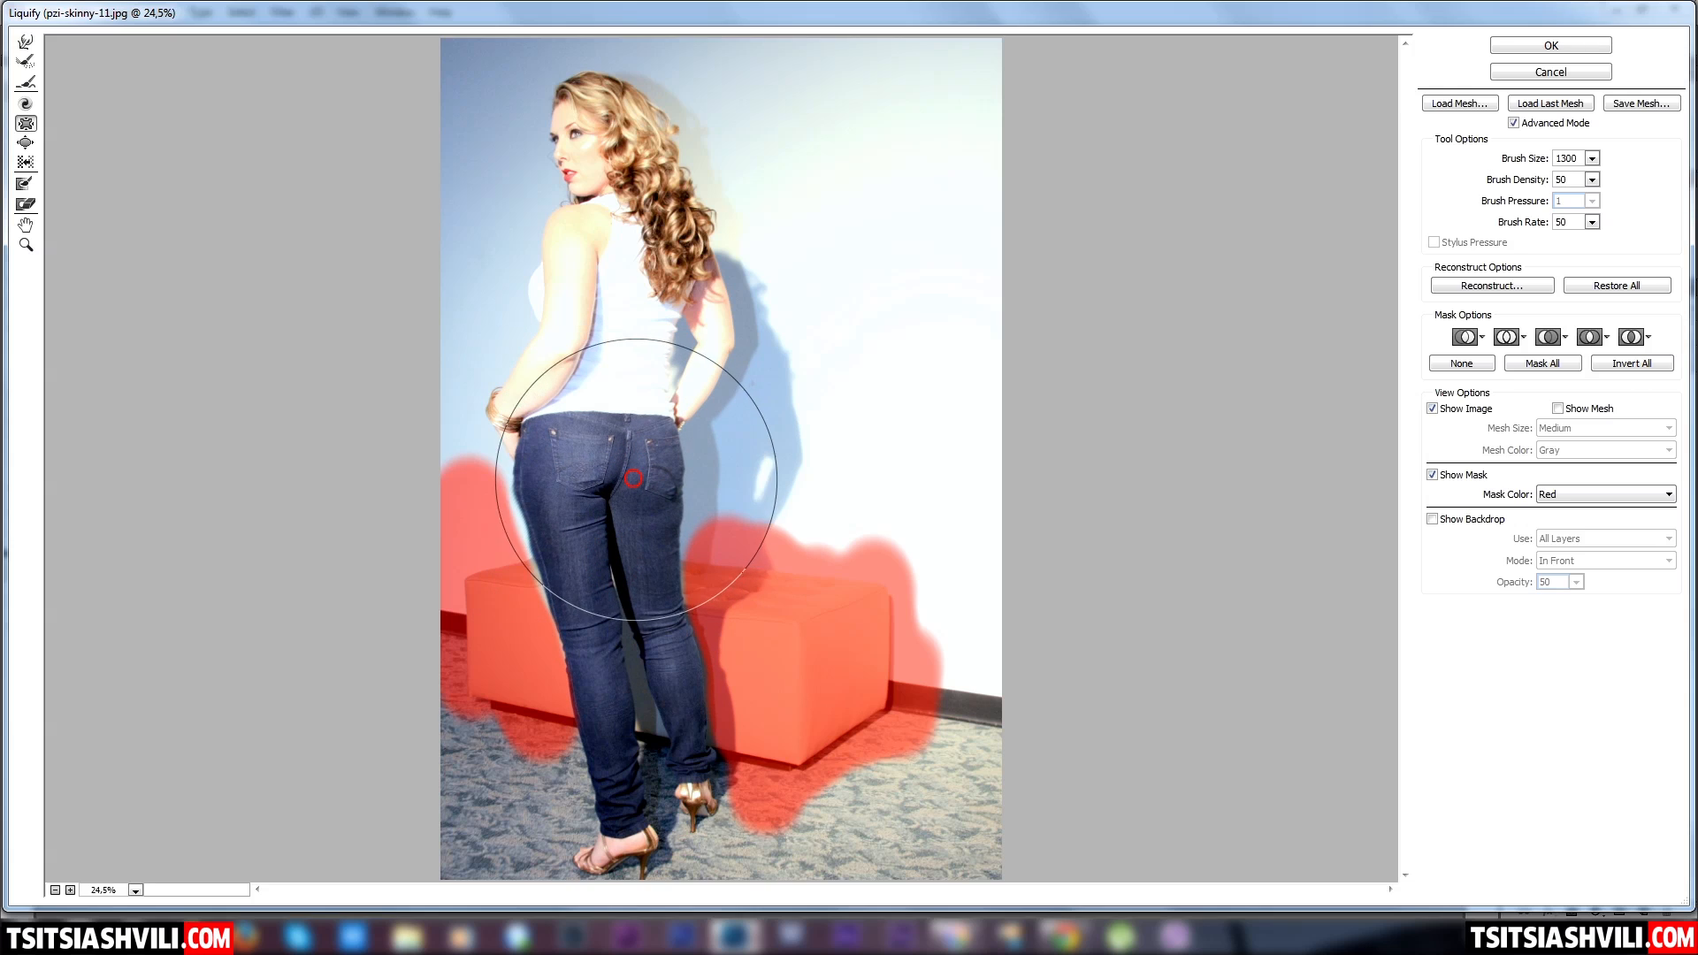
mouse_move(597, 380)
mouse_down()
mouse_move(575, 322)
mouse_move(570, 336)
mouse_move(620, 303)
mouse_move(712, 313)
mouse_move(694, 346)
mouse_move(609, 339)
mouse_move(526, 394)
mouse_move(542, 379)
mouse_move(554, 394)
mouse_move(595, 469)
mouse_up()
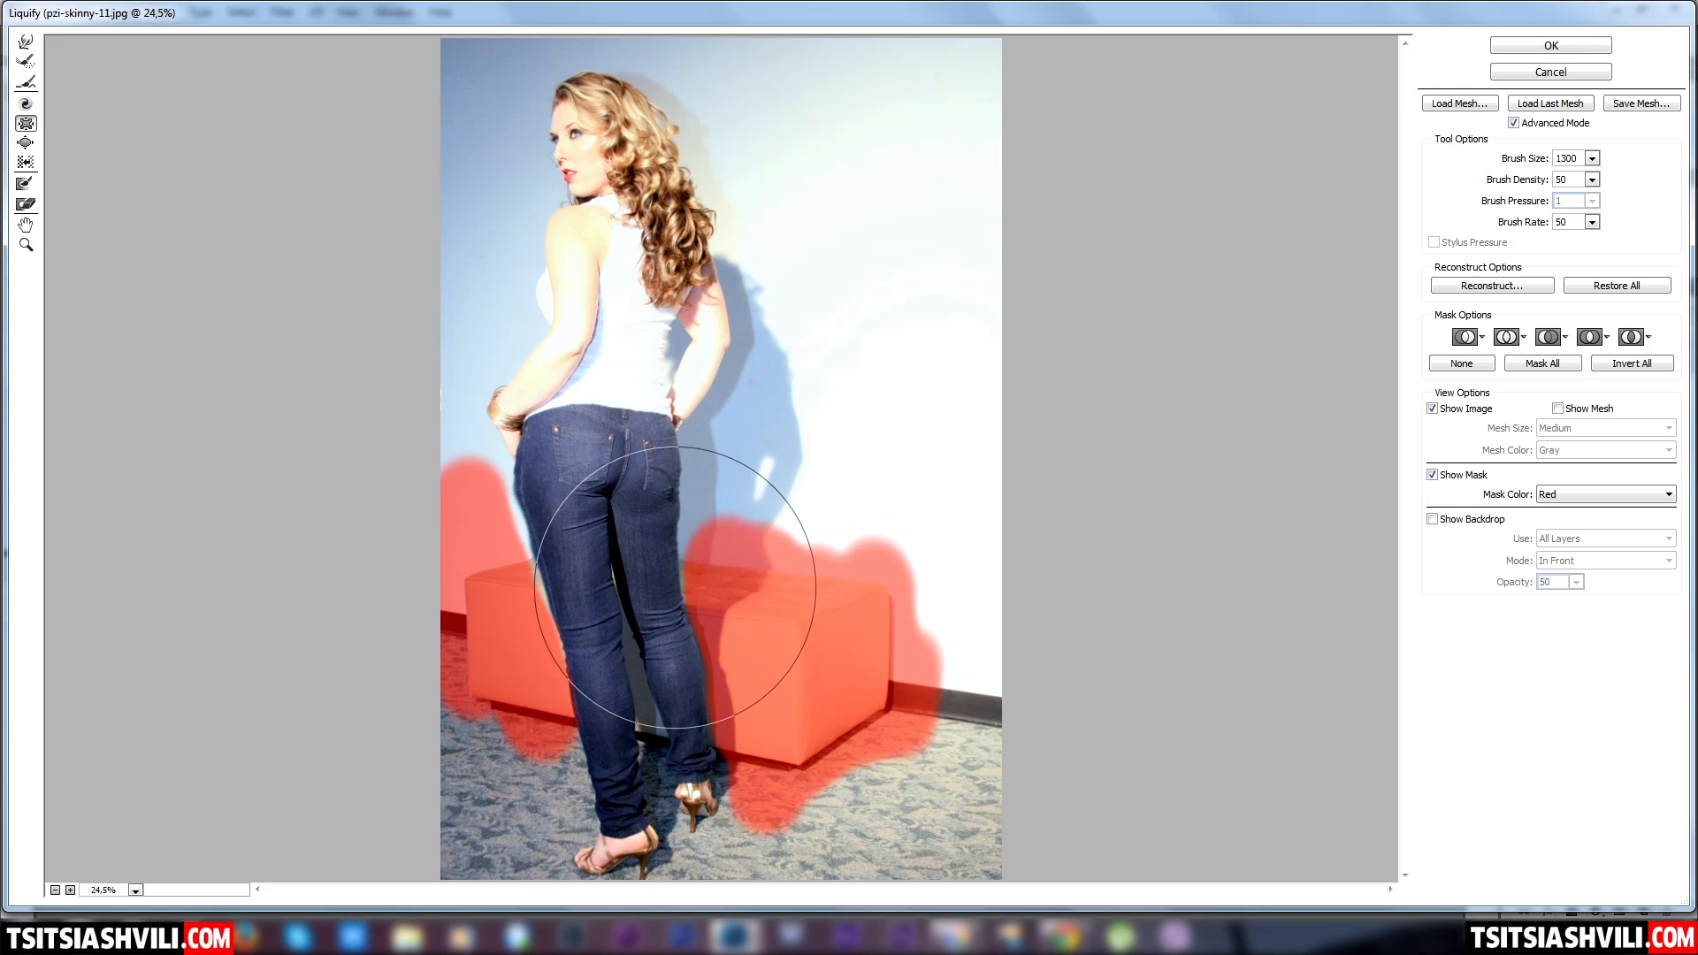
Slim both legs from thigh to ankle with a smaller Pucker brush, starting at size 500 and finishing at 600
key(bracketleft)
key(bracketleft)
key(bracketleft)
key(bracketleft)
key(bracketleft)
key(bracketleft)
key(bracketleft)
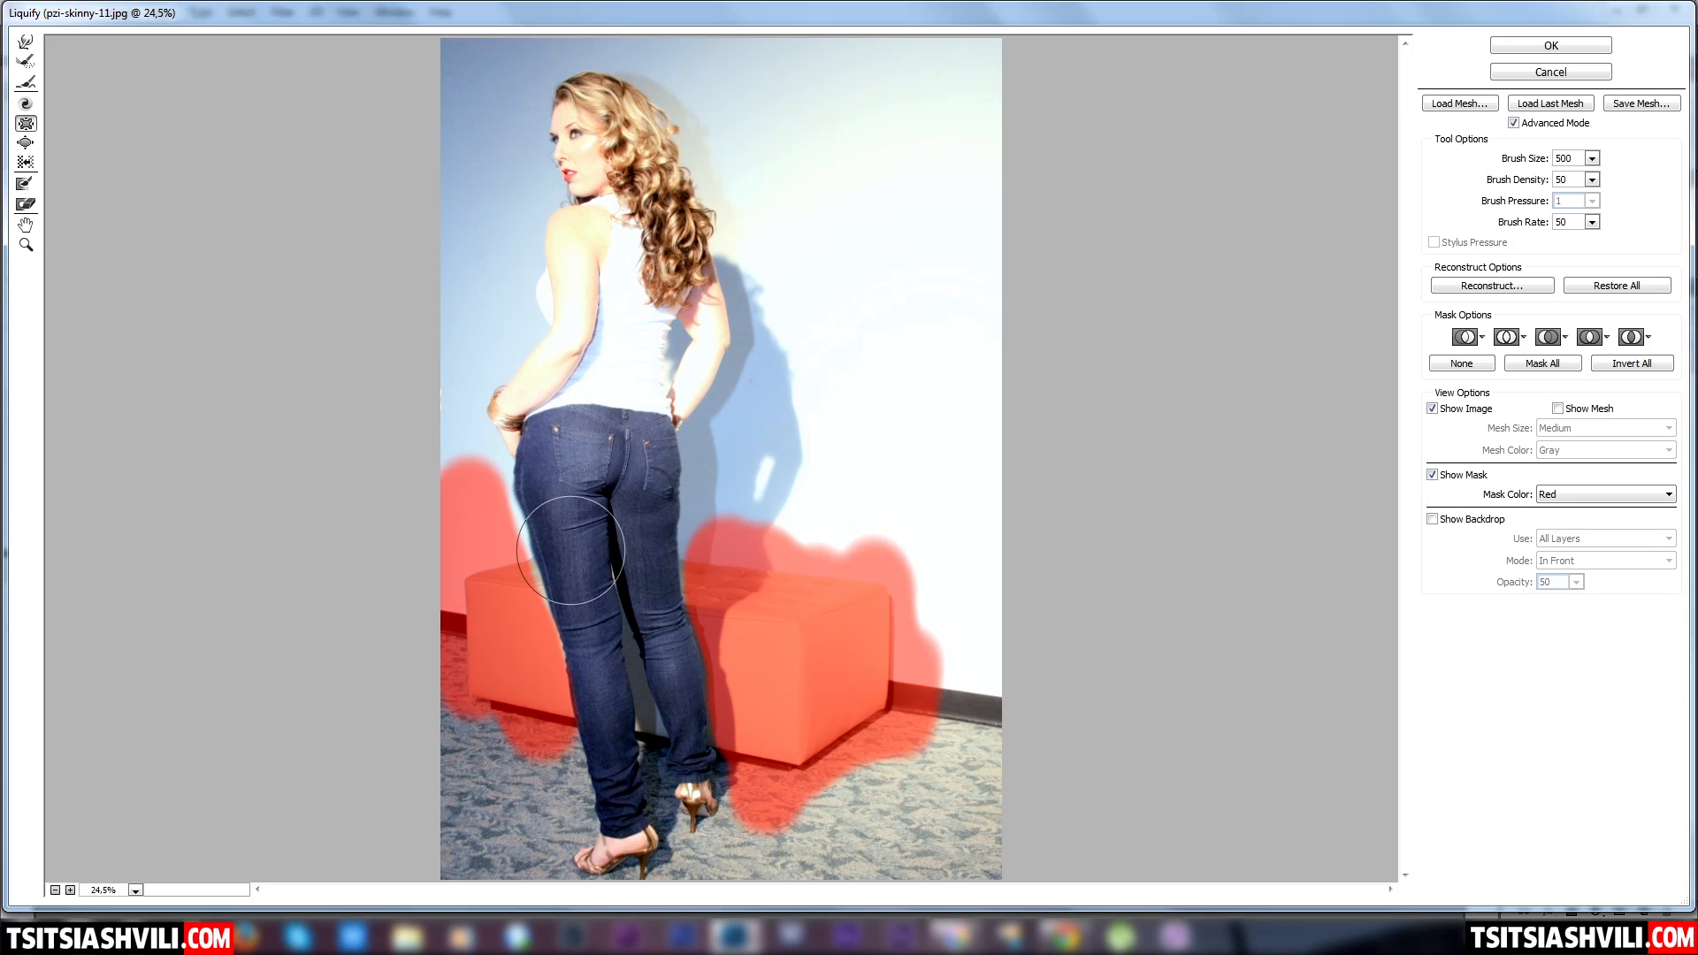
drag(581, 573, 621, 801)
mouse_move(678, 733)
mouse_down()
mouse_move(689, 768)
mouse_move(667, 608)
mouse_move(633, 540)
mouse_move(638, 556)
mouse_move(624, 526)
mouse_move(577, 539)
mouse_move(538, 497)
mouse_move(538, 470)
mouse_move(638, 436)
mouse_up()
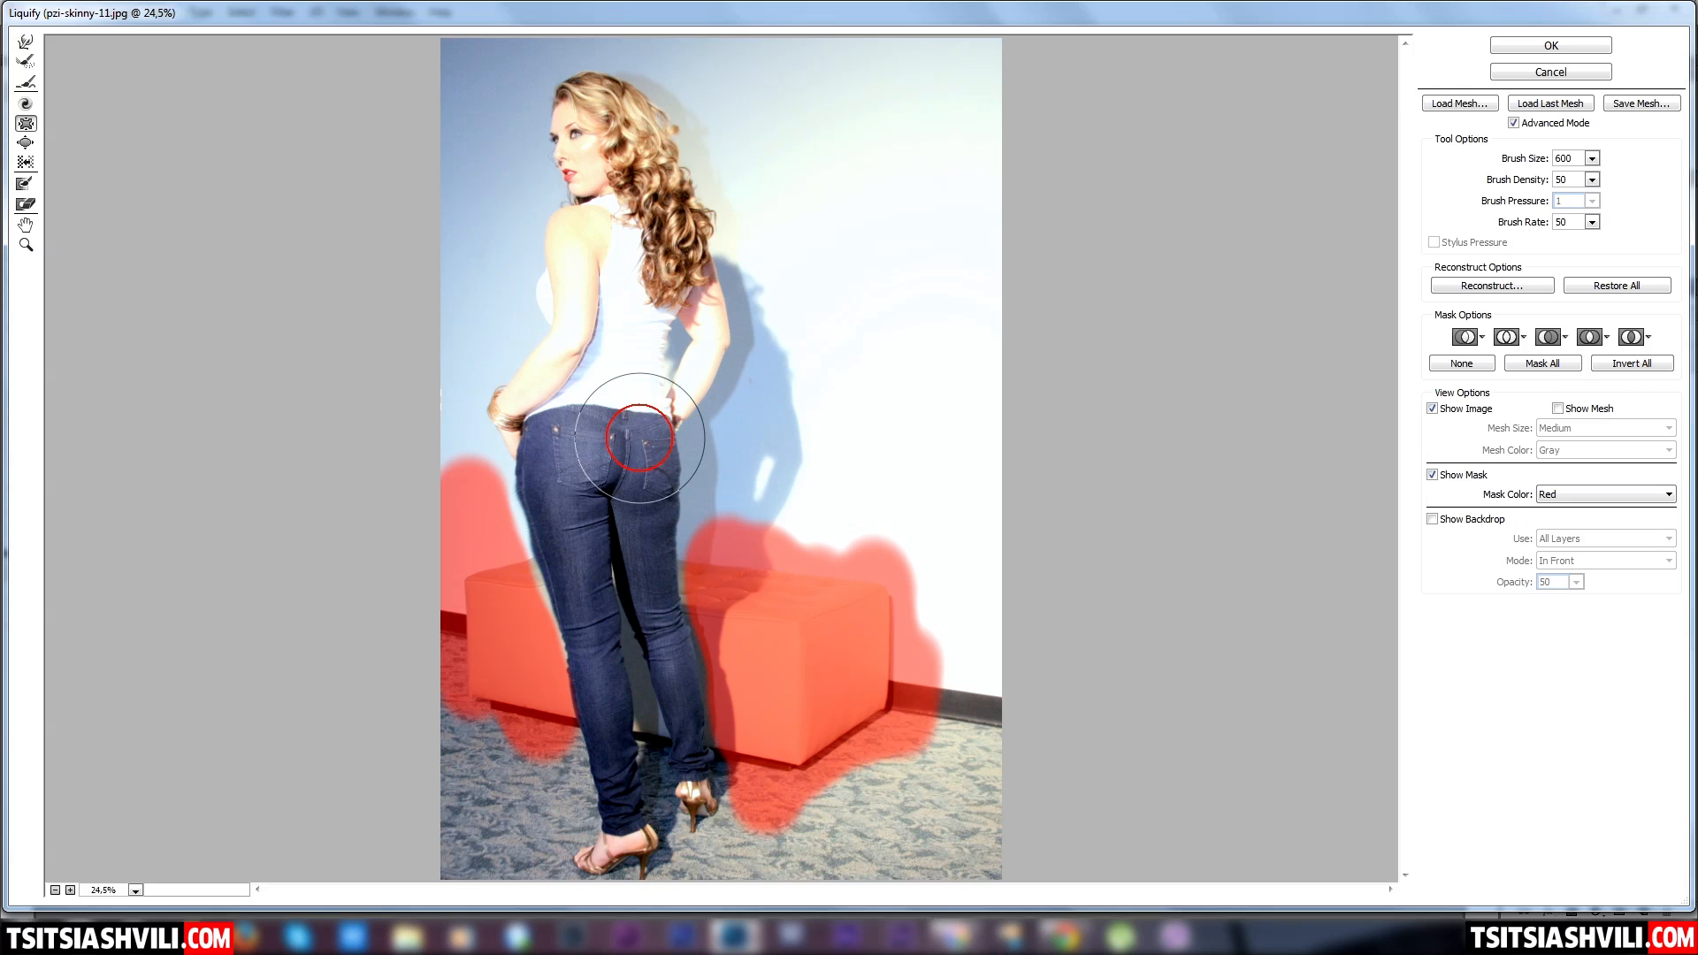
Slim the waist and both arms, from the shoulders to the forearms, with Pucker strokes at brush size 600
click(594, 398)
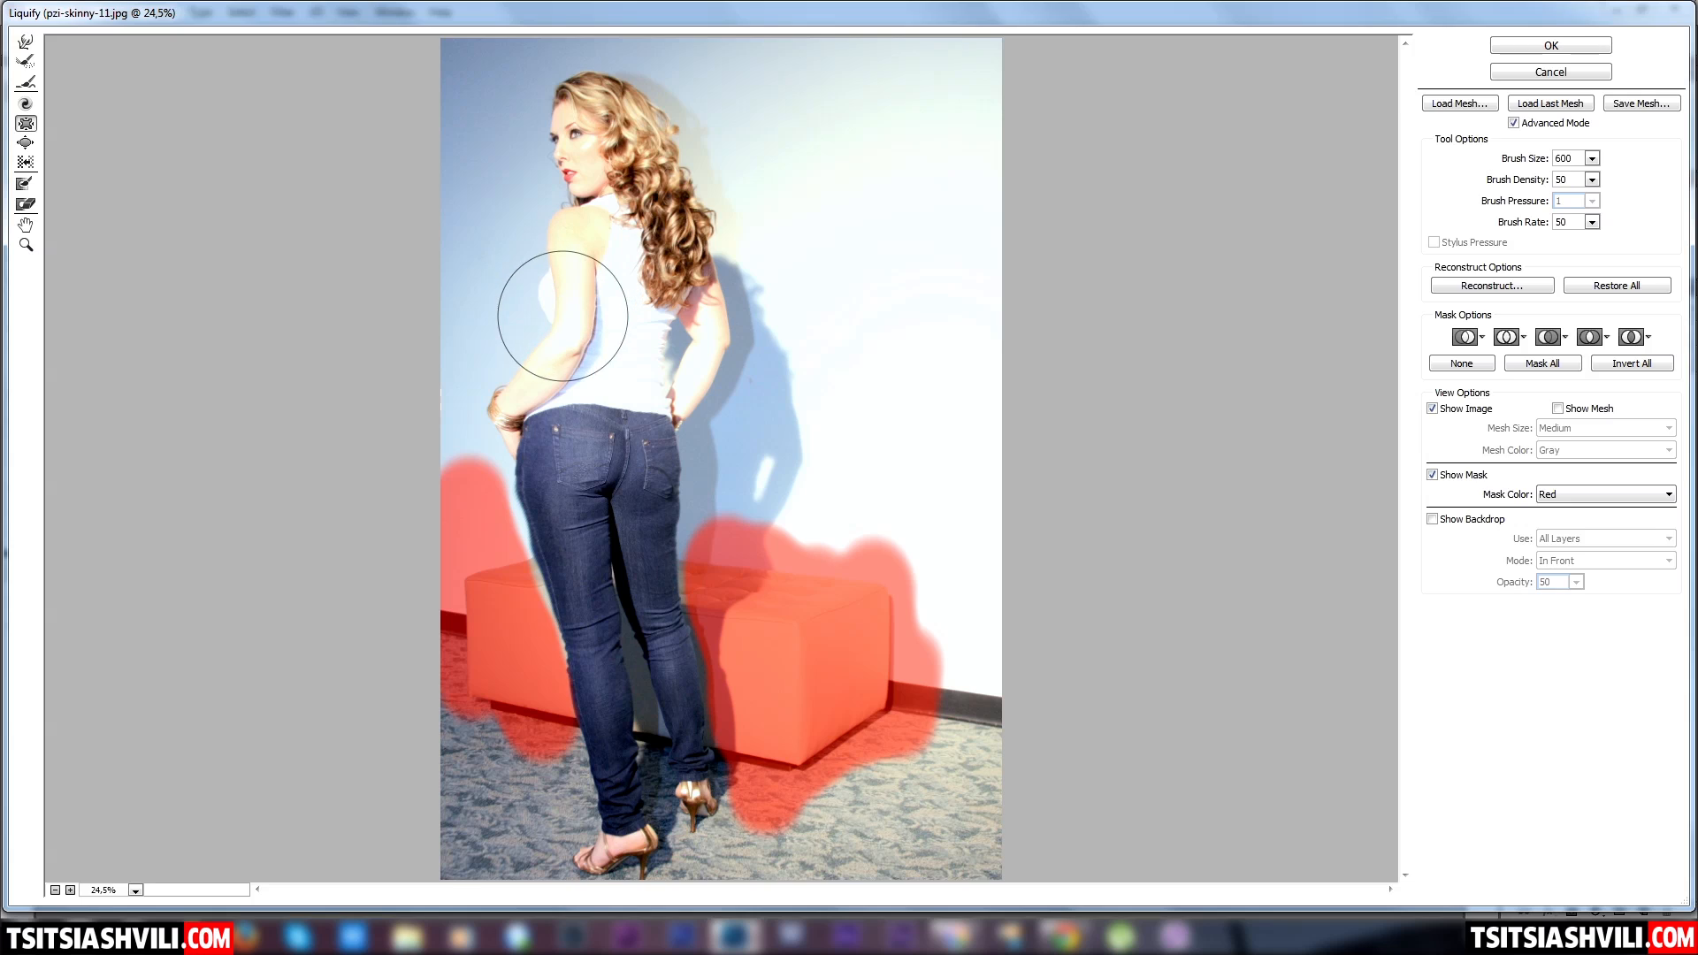
click(541, 372)
mouse_move(541, 371)
mouse_down()
mouse_move(526, 371)
mouse_move(552, 357)
mouse_up()
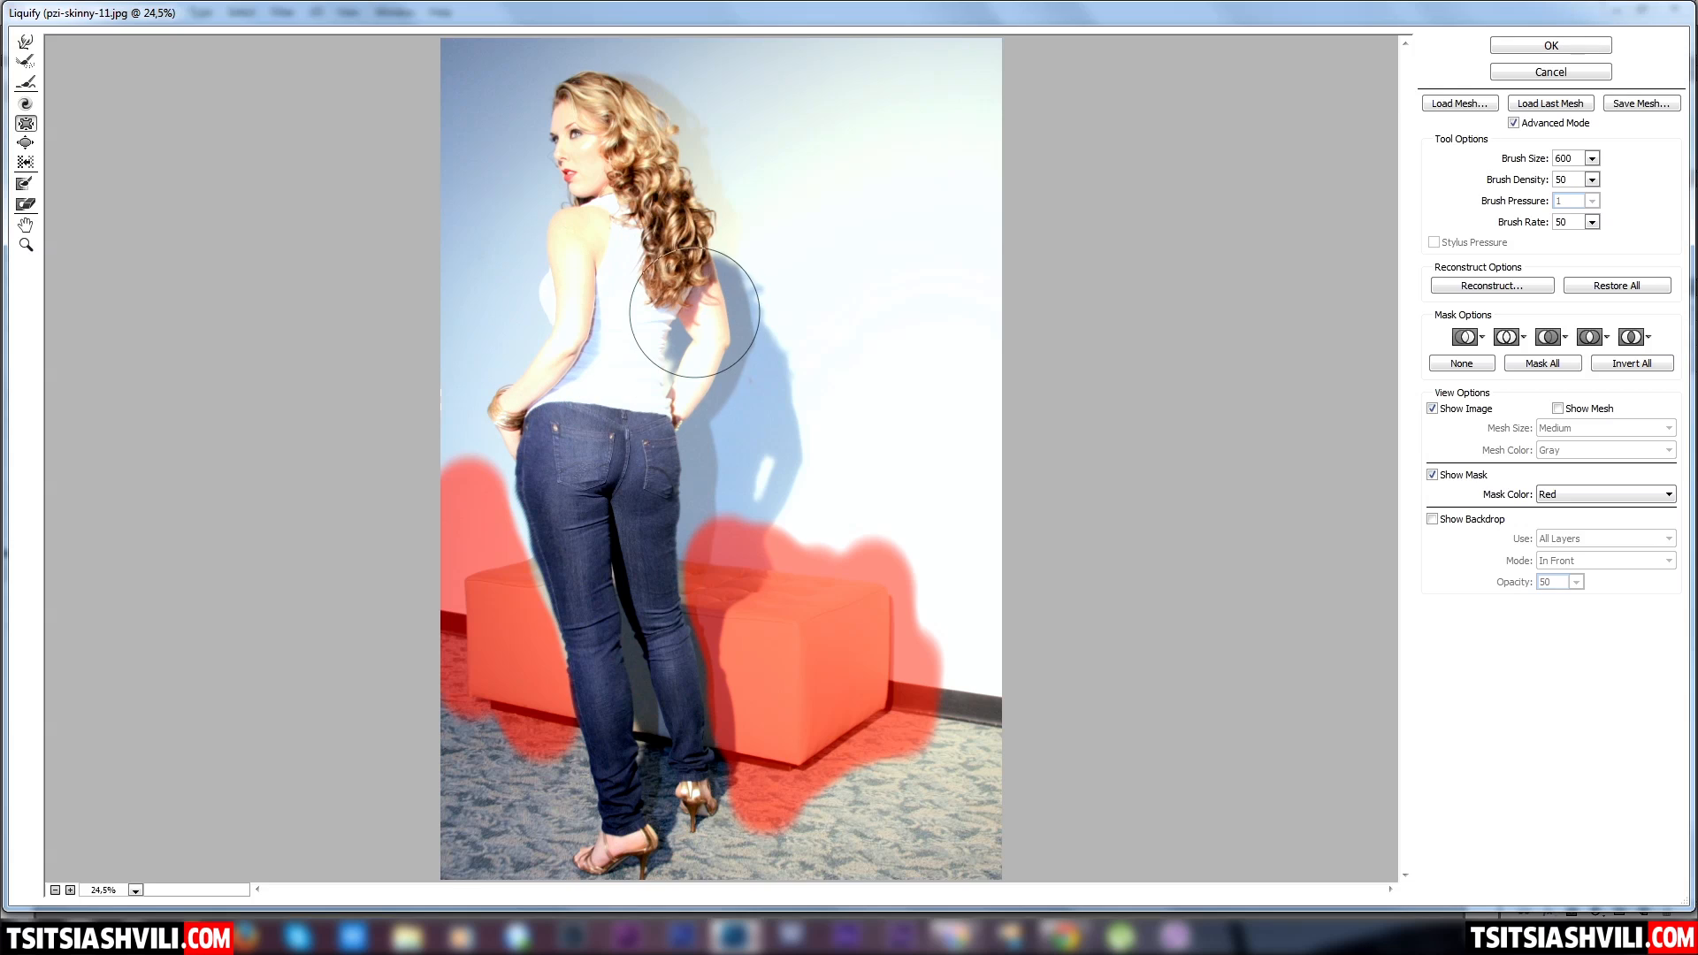
click(686, 371)
mouse_move(686, 370)
mouse_down()
mouse_move(662, 411)
mouse_move(672, 372)
mouse_up()
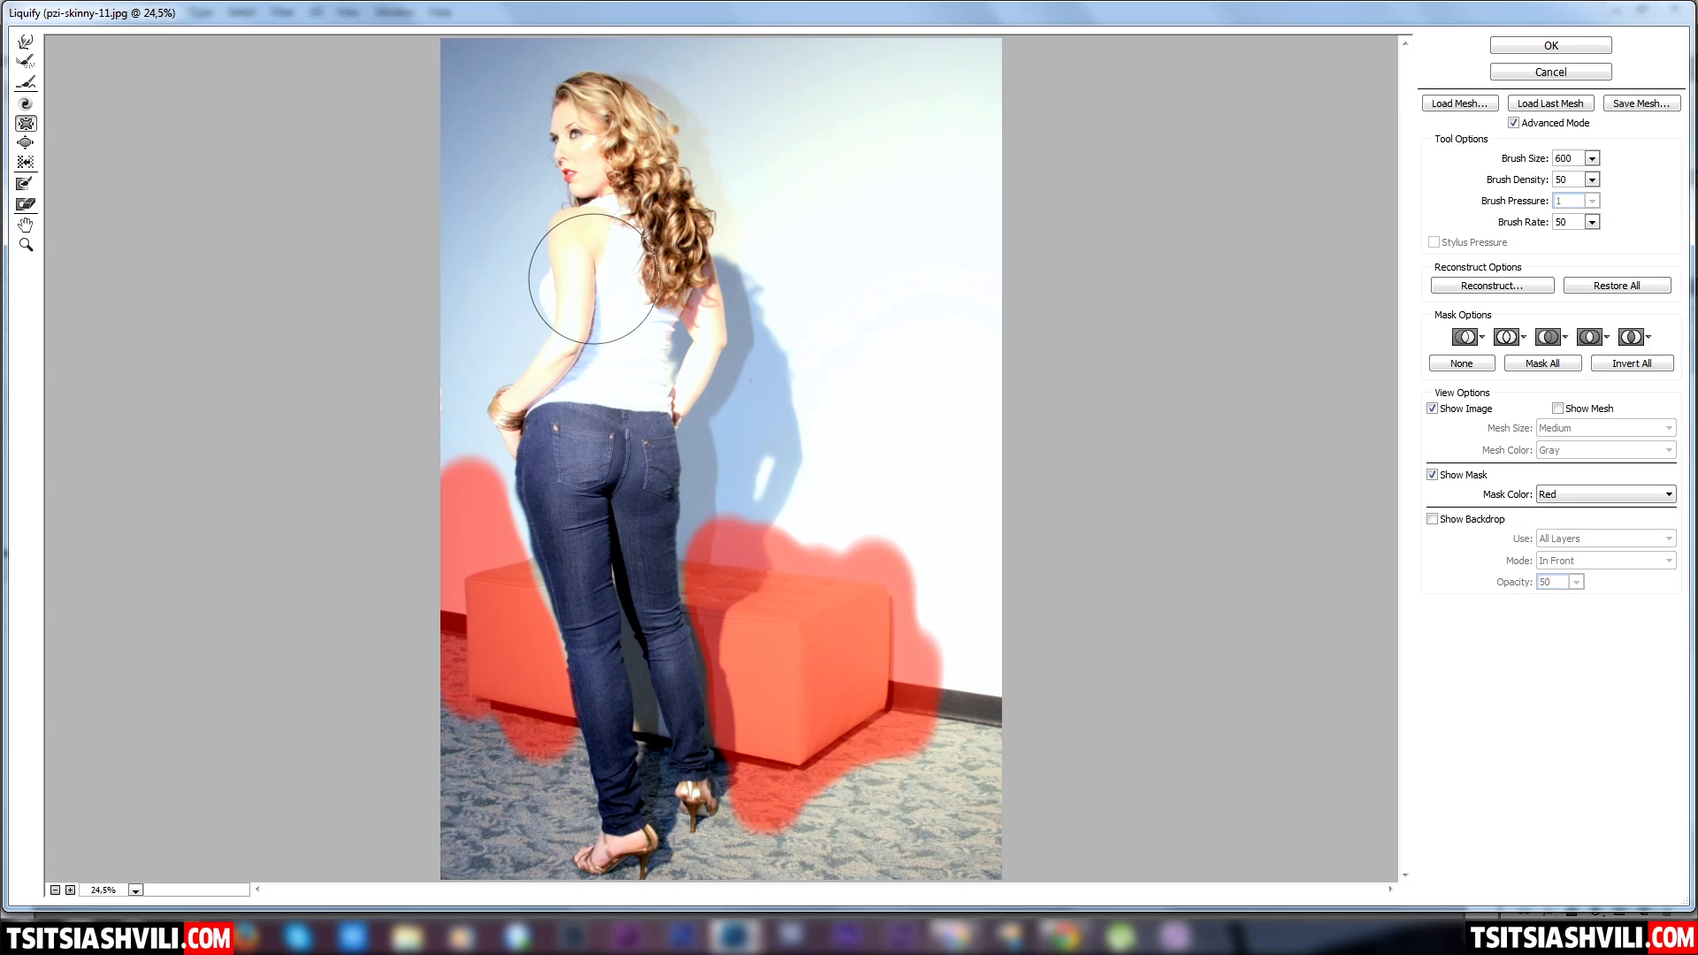
drag(590, 274, 522, 395)
drag(711, 347, 698, 296)
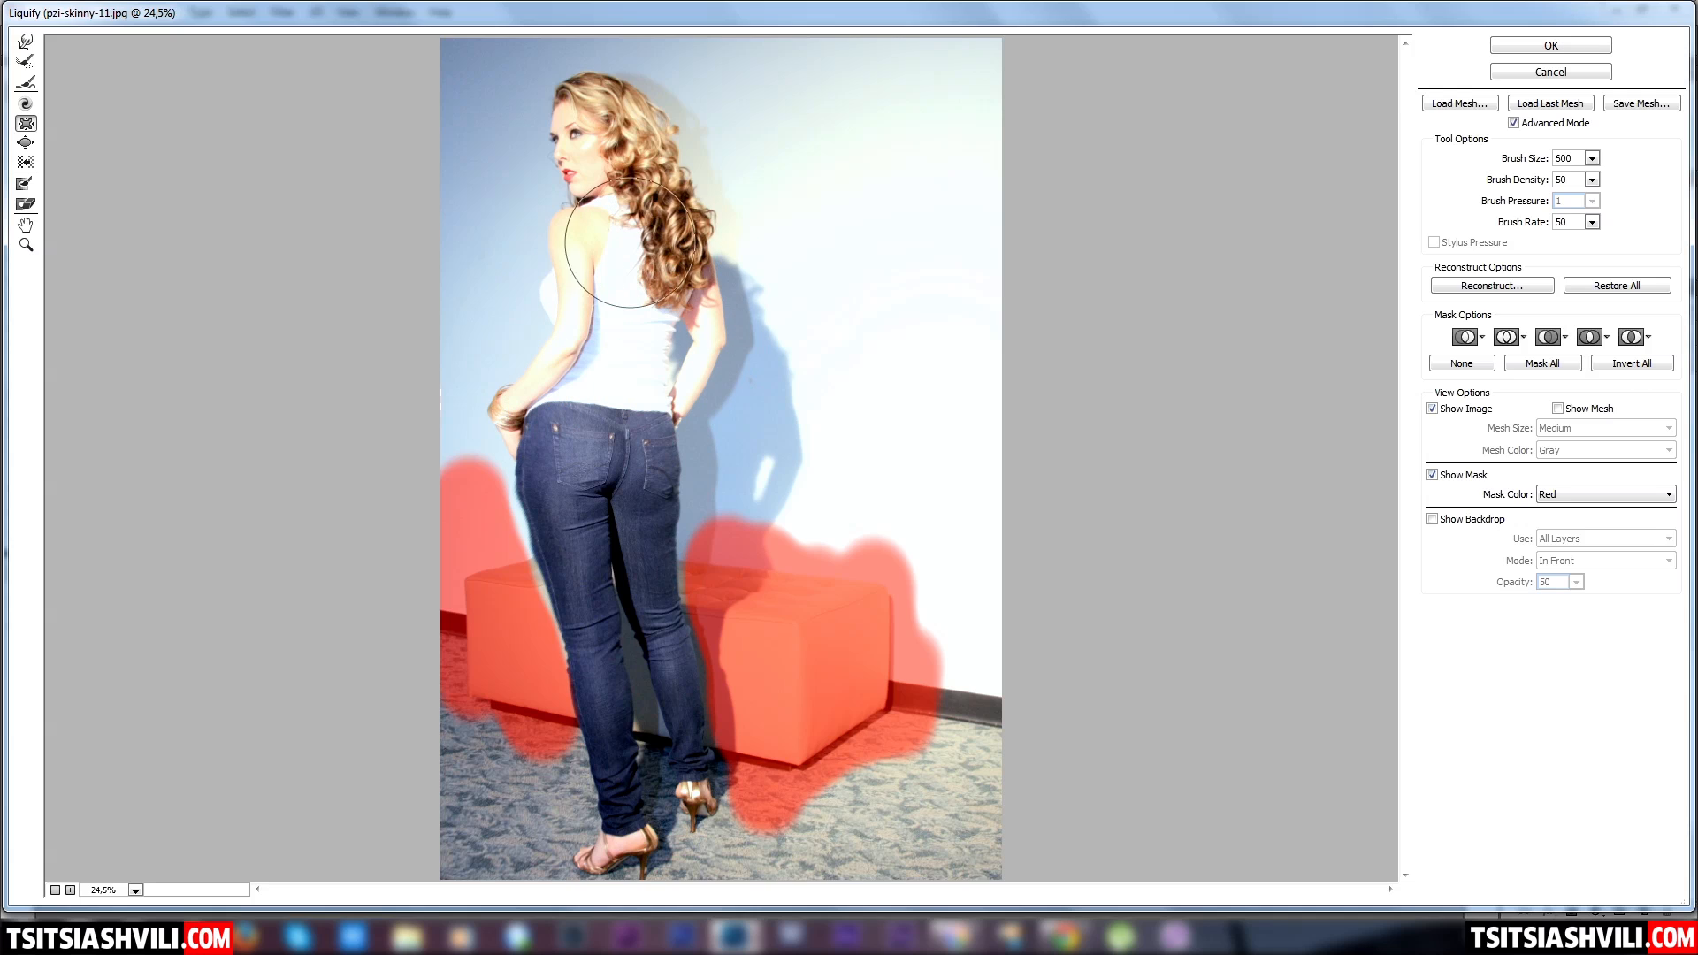
drag(605, 241, 579, 311)
Refine the legs, hips, back and right upper arm with additional light Pucker strokes
mouse_move(565, 442)
mouse_down()
mouse_move(567, 546)
mouse_move(623, 812)
mouse_up()
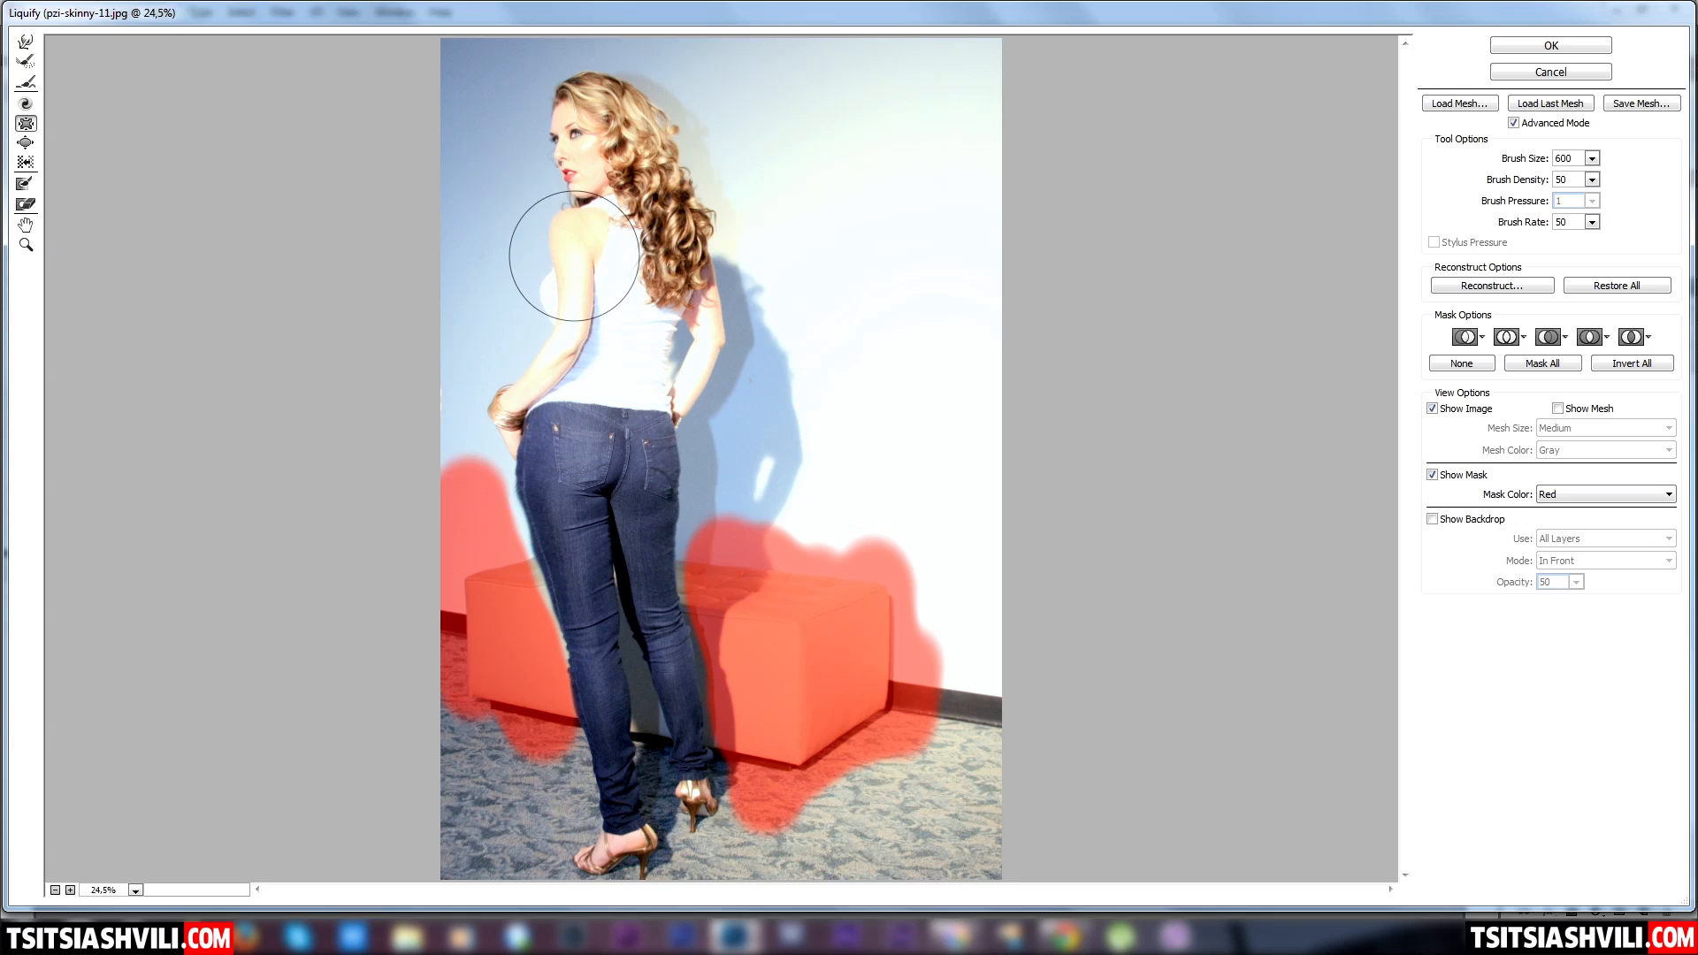
click(638, 290)
click(647, 326)
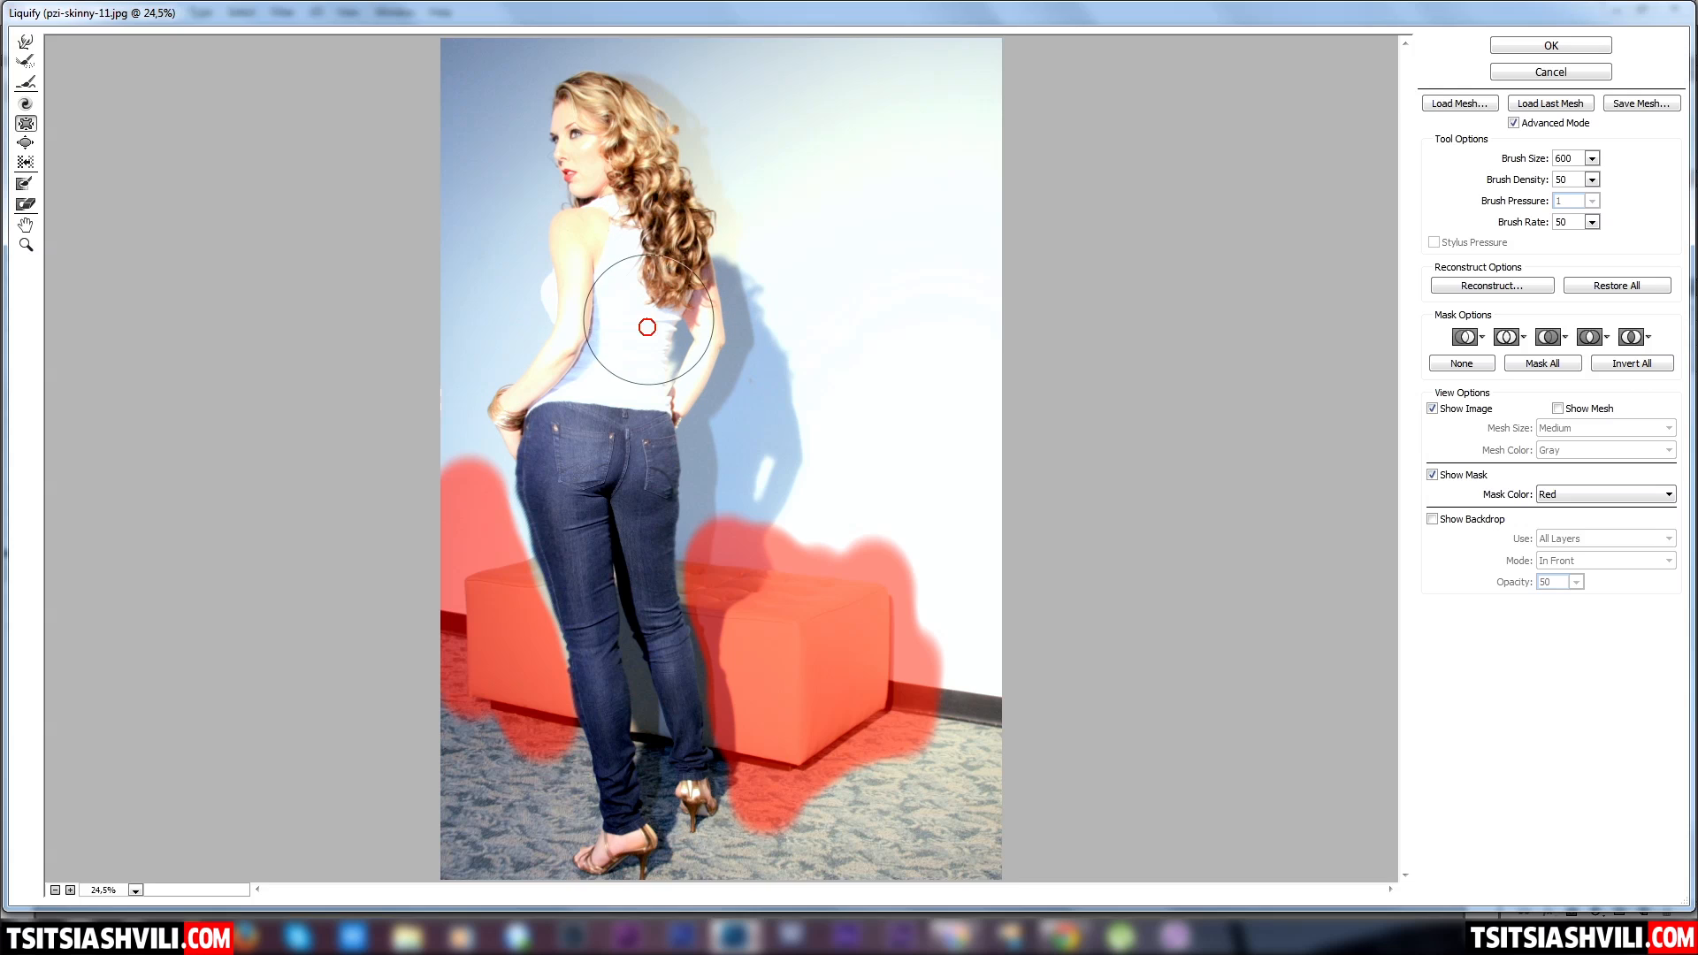
click(563, 501)
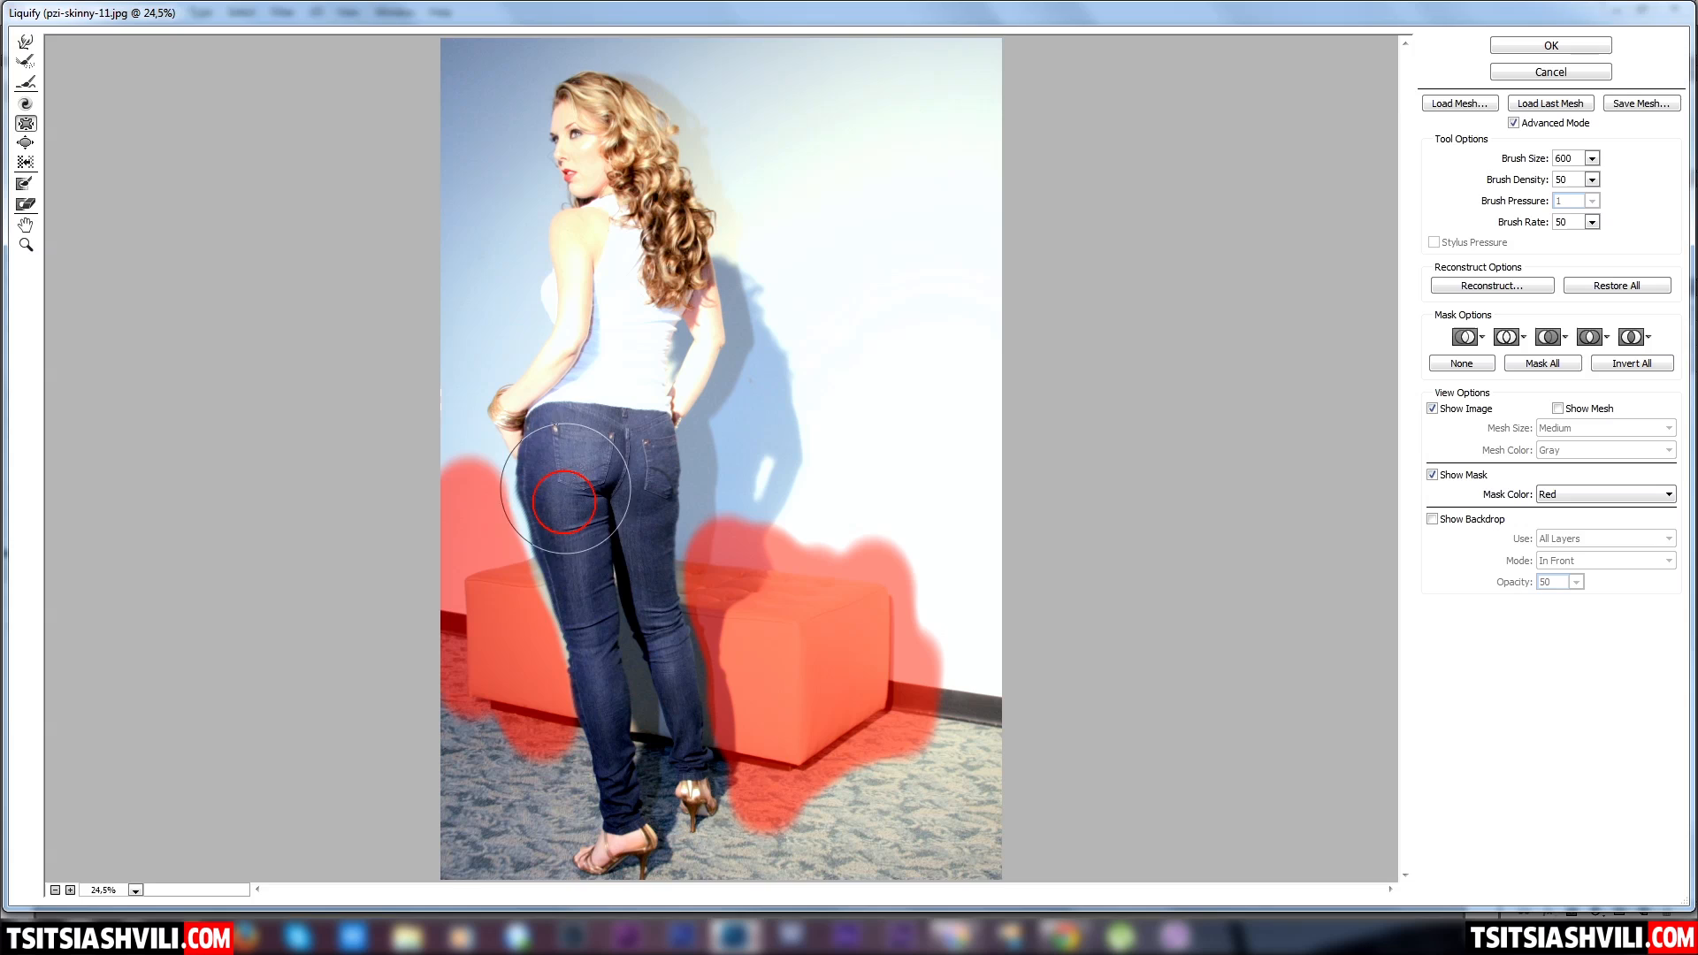
click(605, 625)
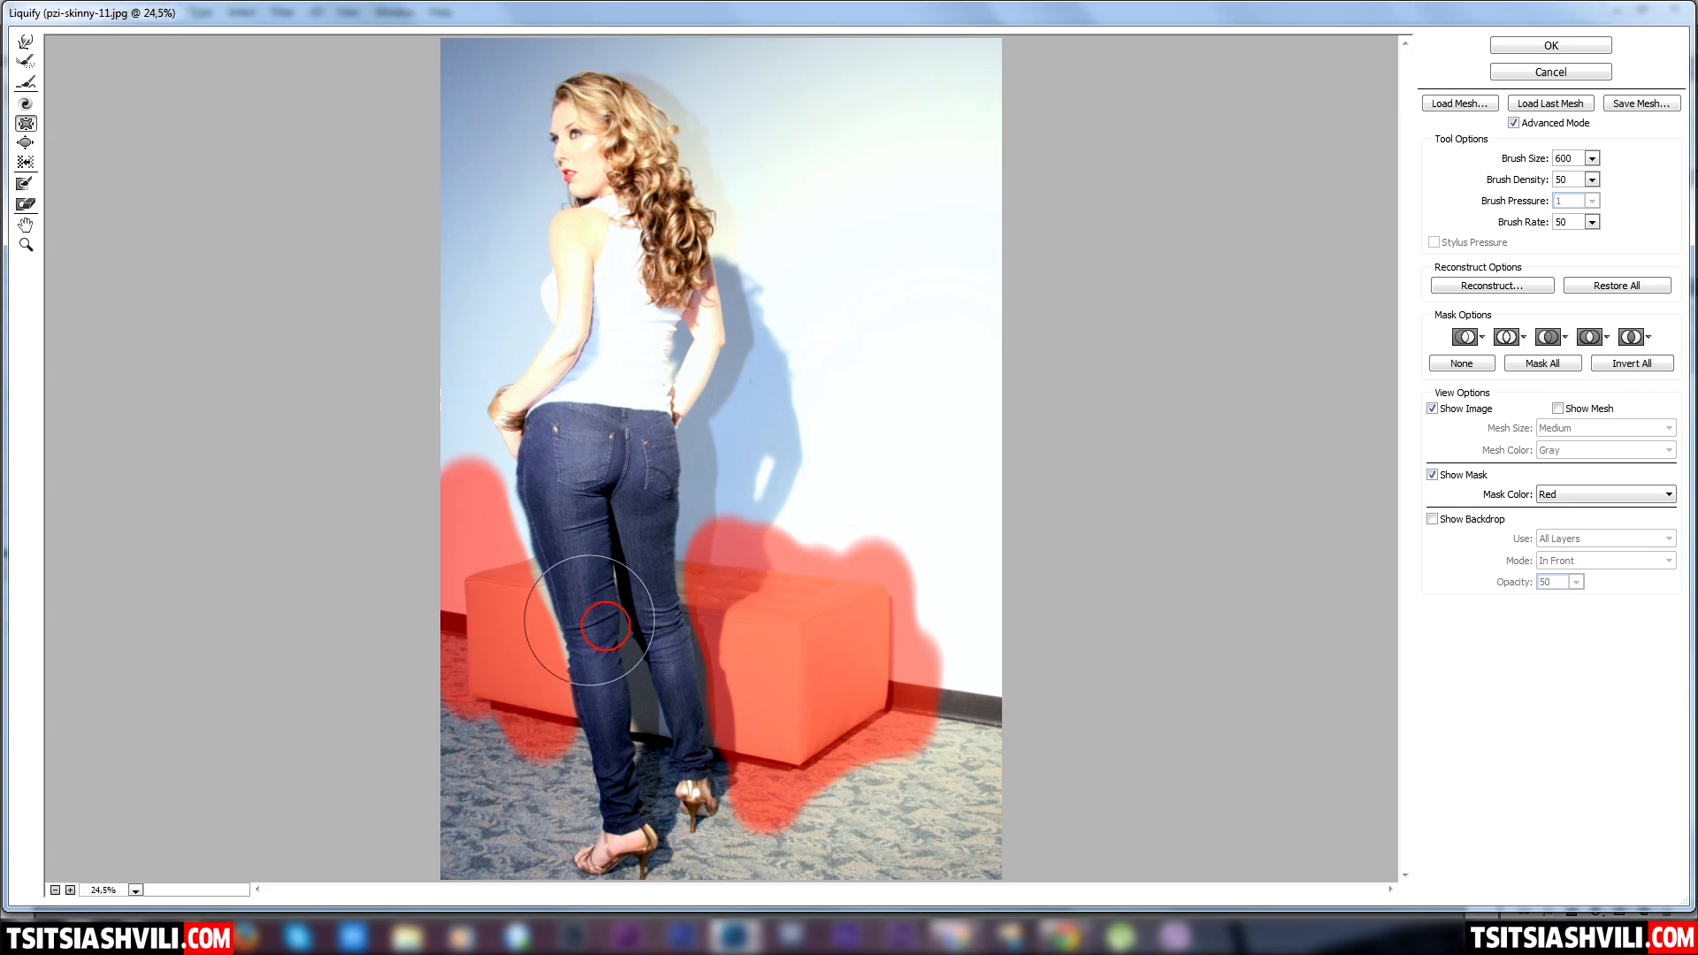
click(690, 535)
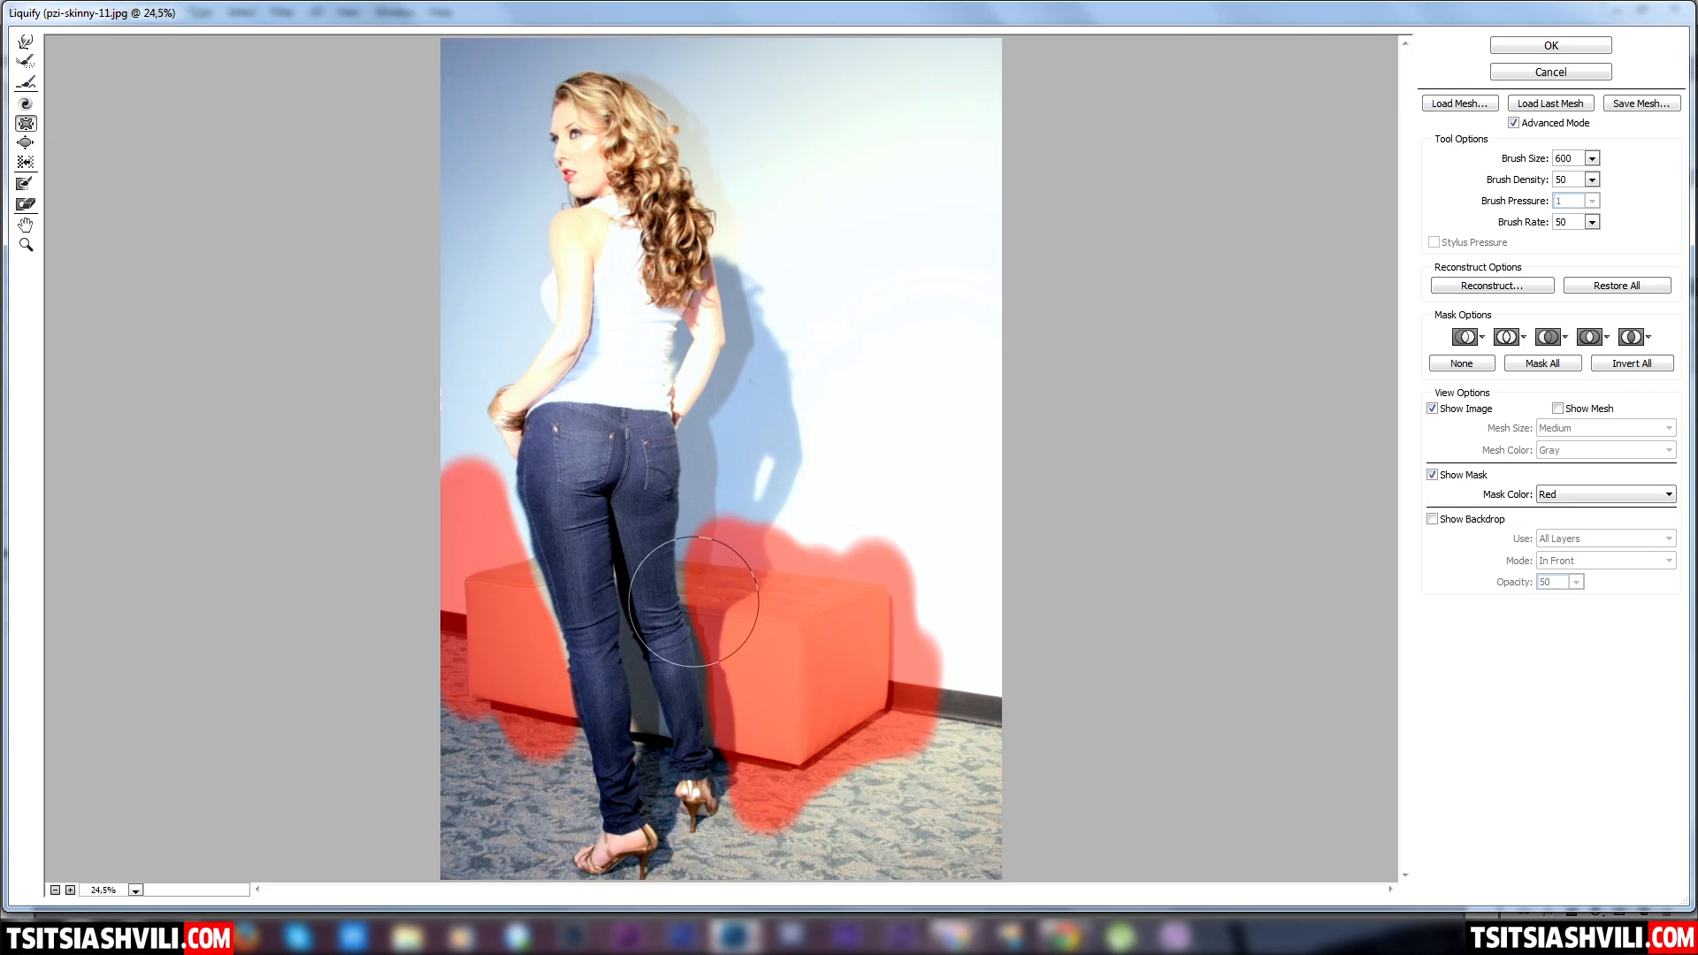
click(539, 465)
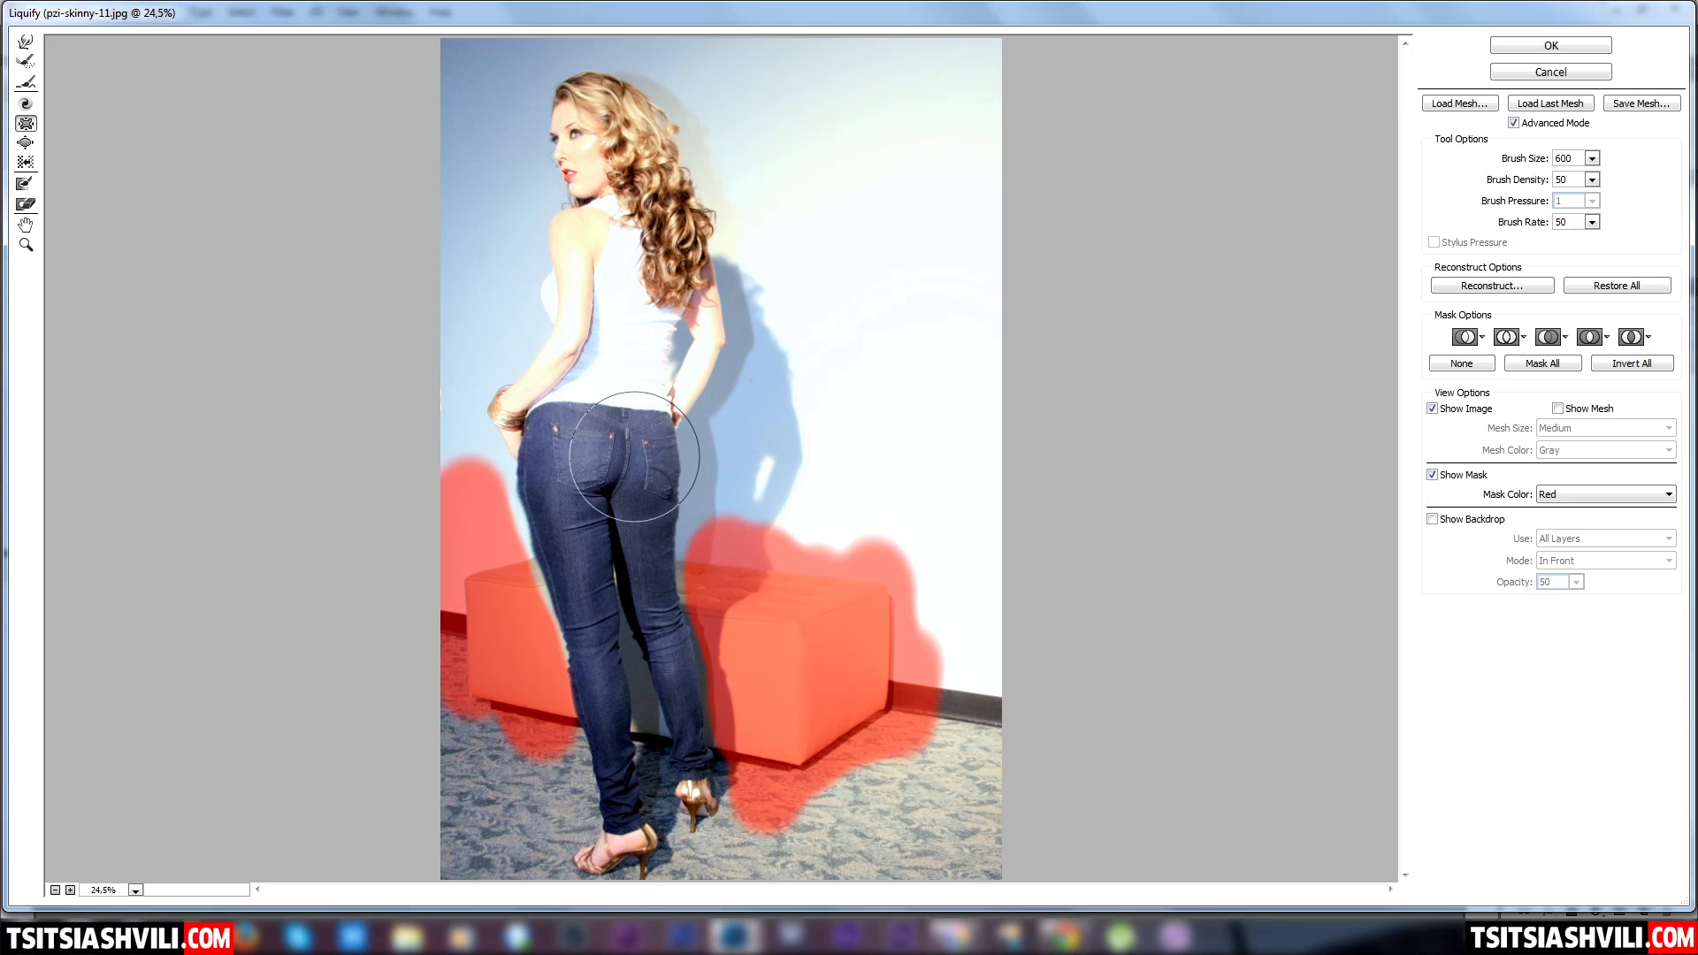
click(652, 423)
click(688, 309)
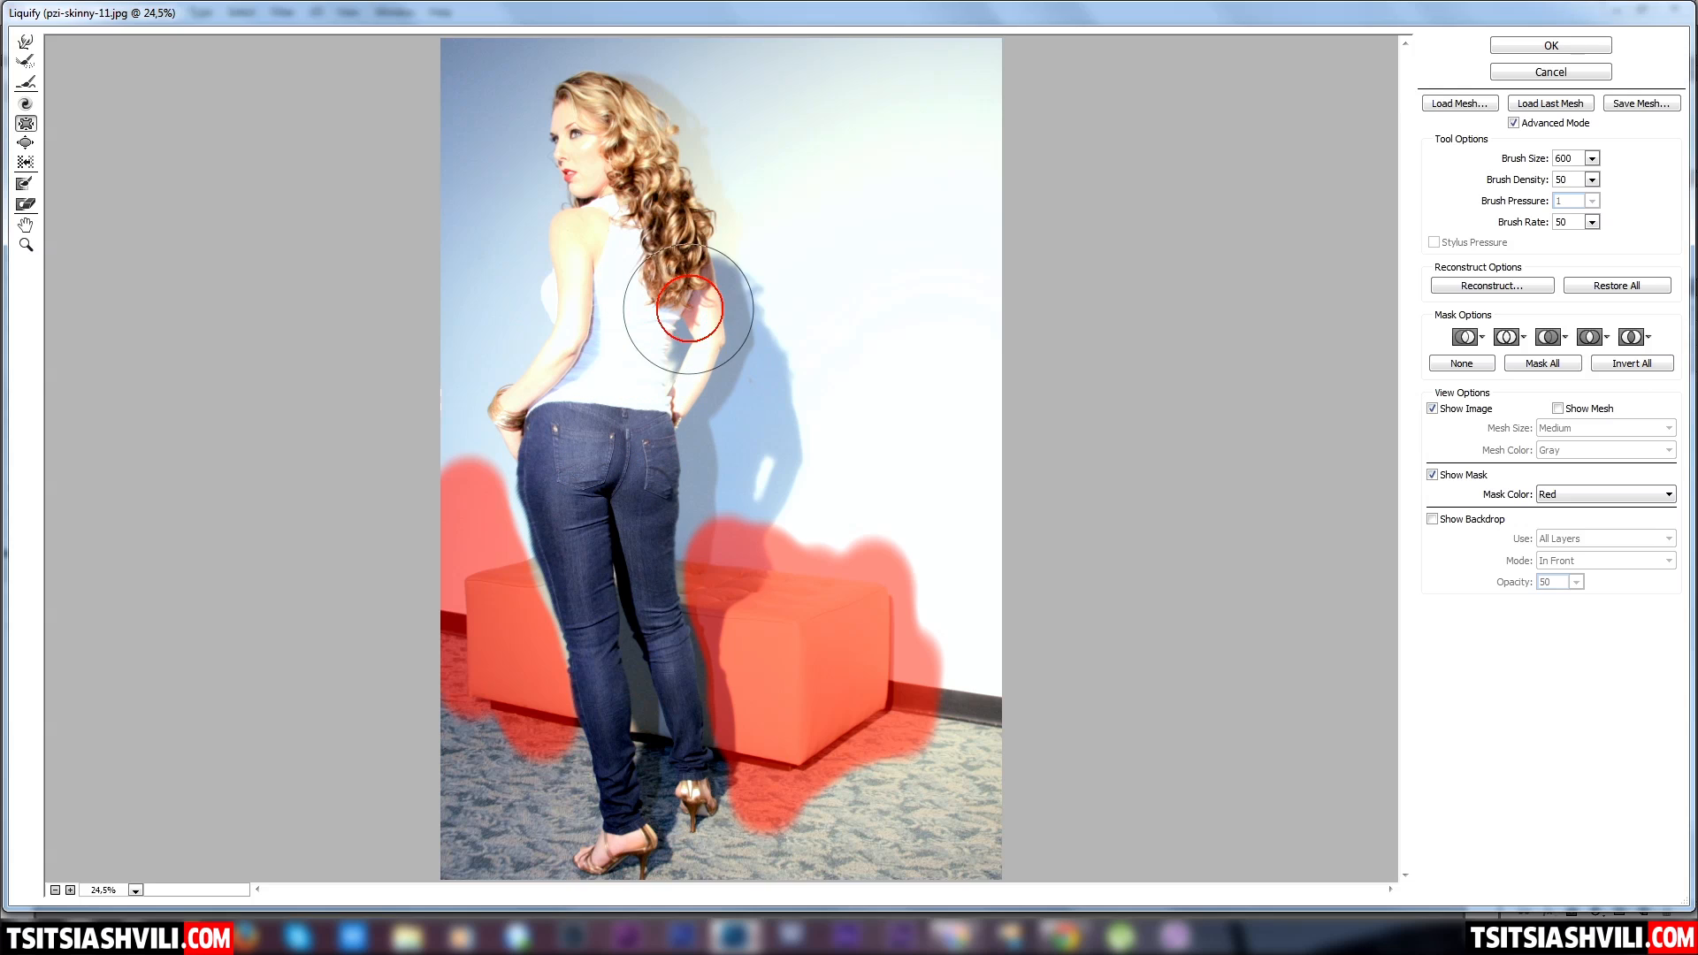
Slim the mid-back, the whole left arm down to the hand and the right forearm with short Pucker touches at brush size 600
click(642, 322)
click(569, 242)
click(573, 271)
click(578, 329)
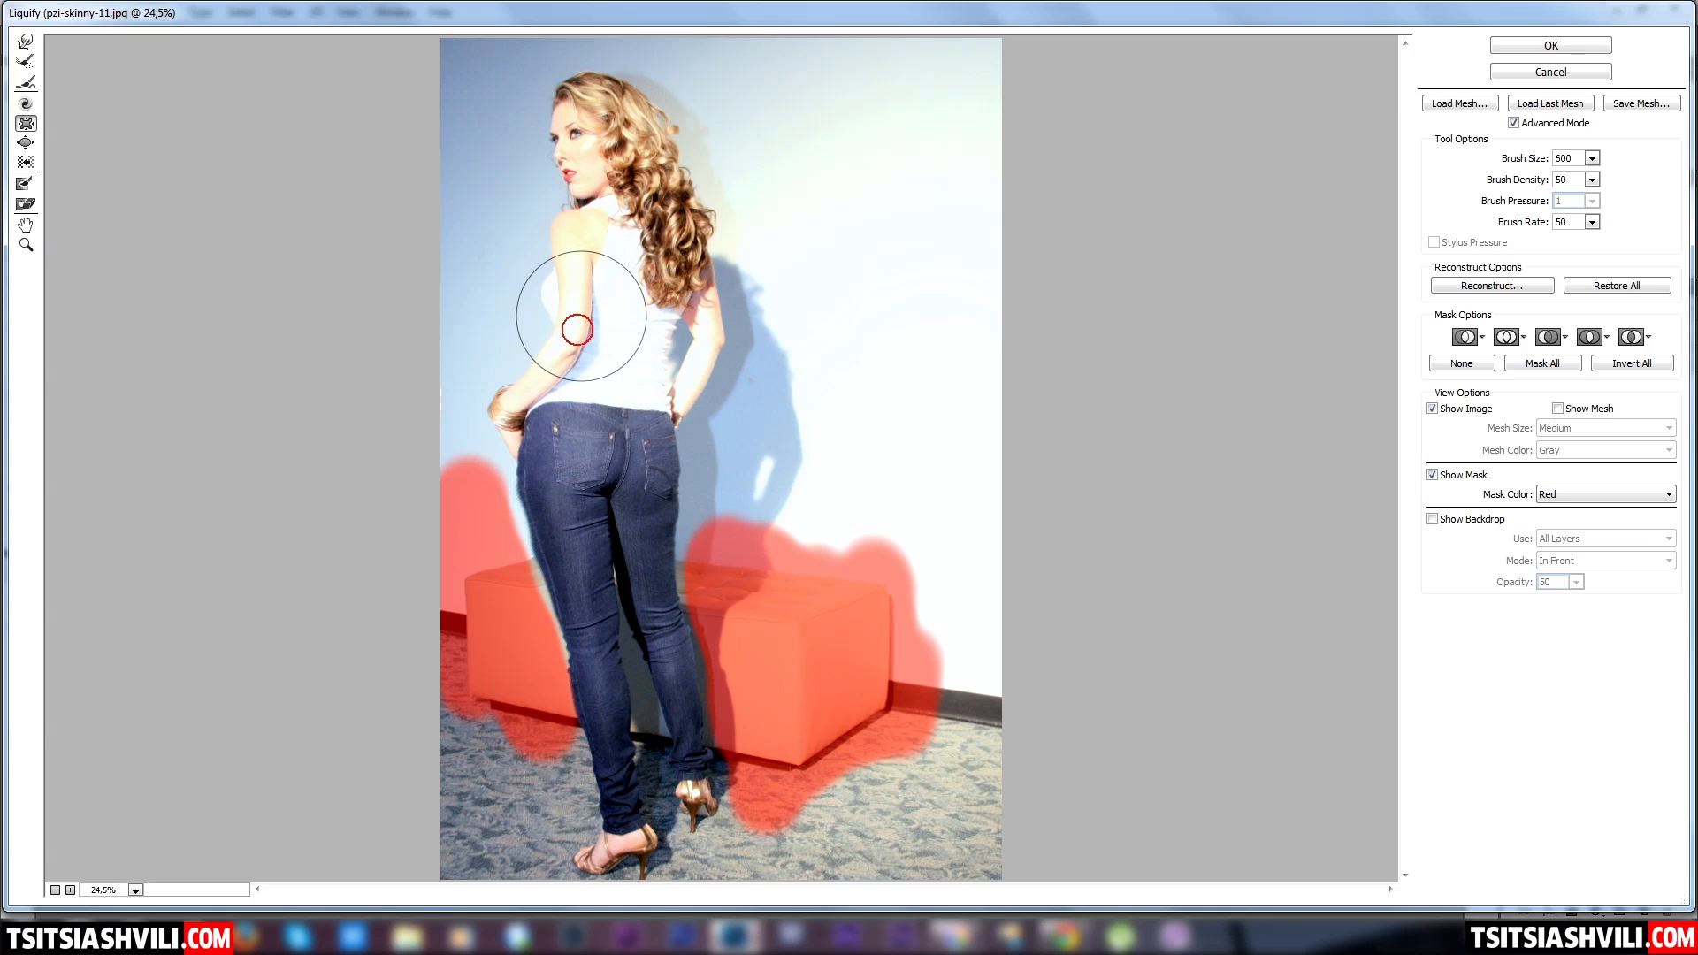
click(562, 364)
click(525, 411)
click(695, 385)
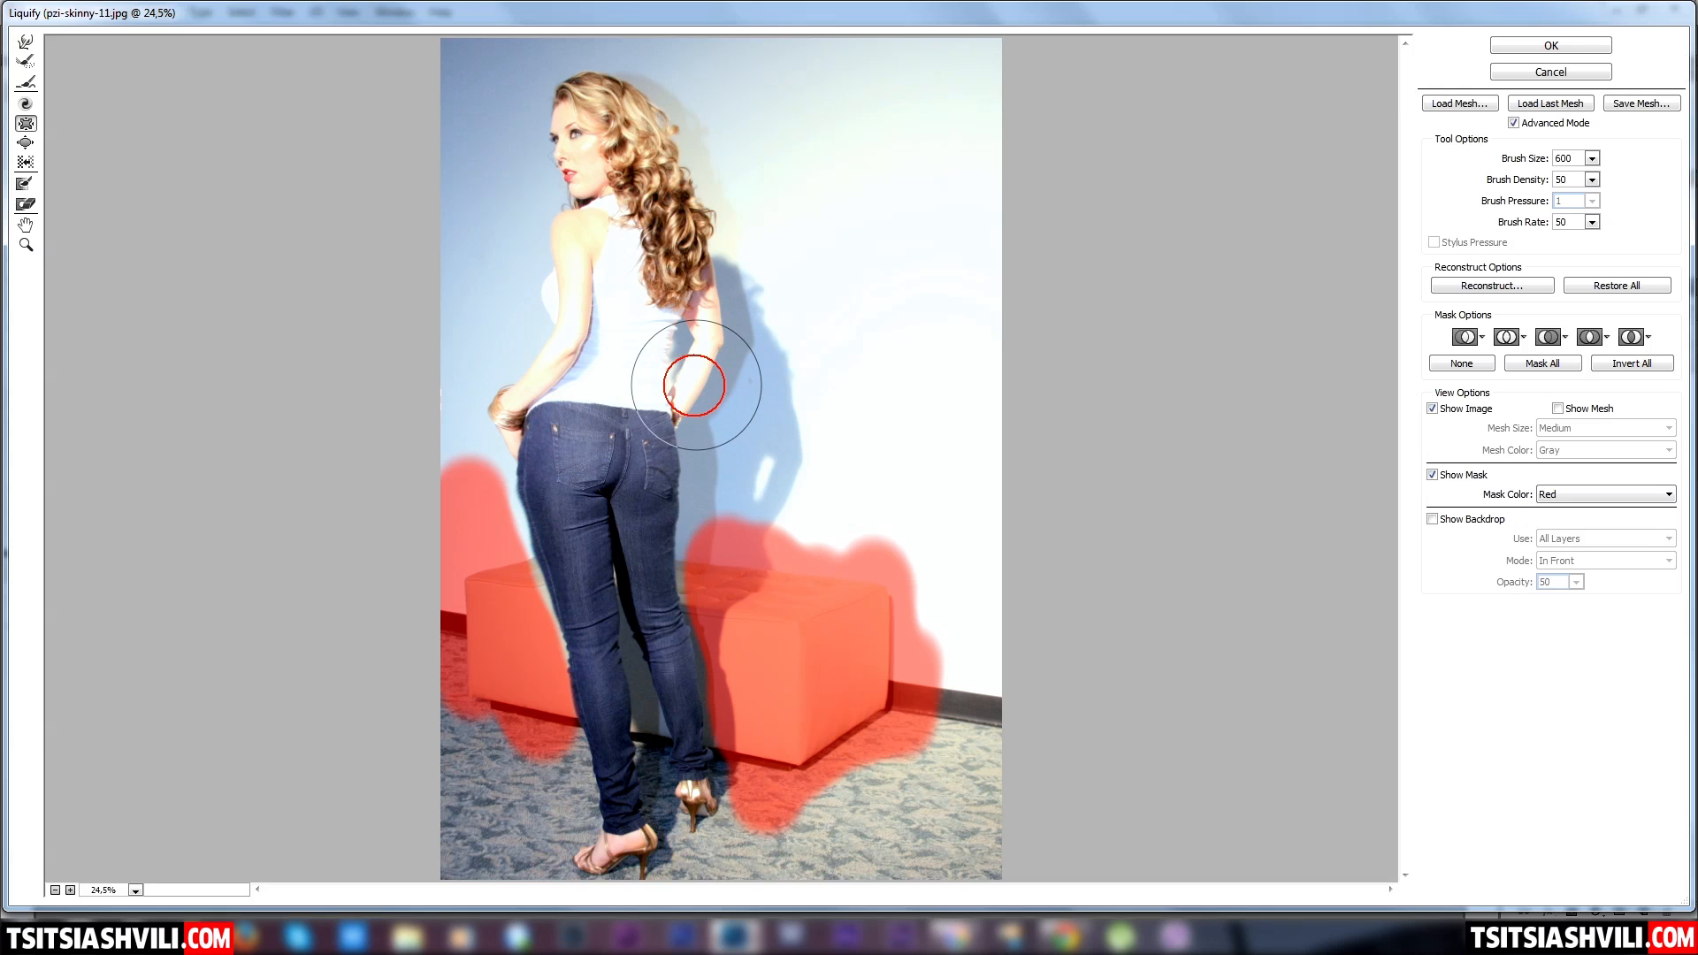
Reduce the shoulder base, jaw and neck area, and the hair behind the neck with light Pucker touches
click(598, 236)
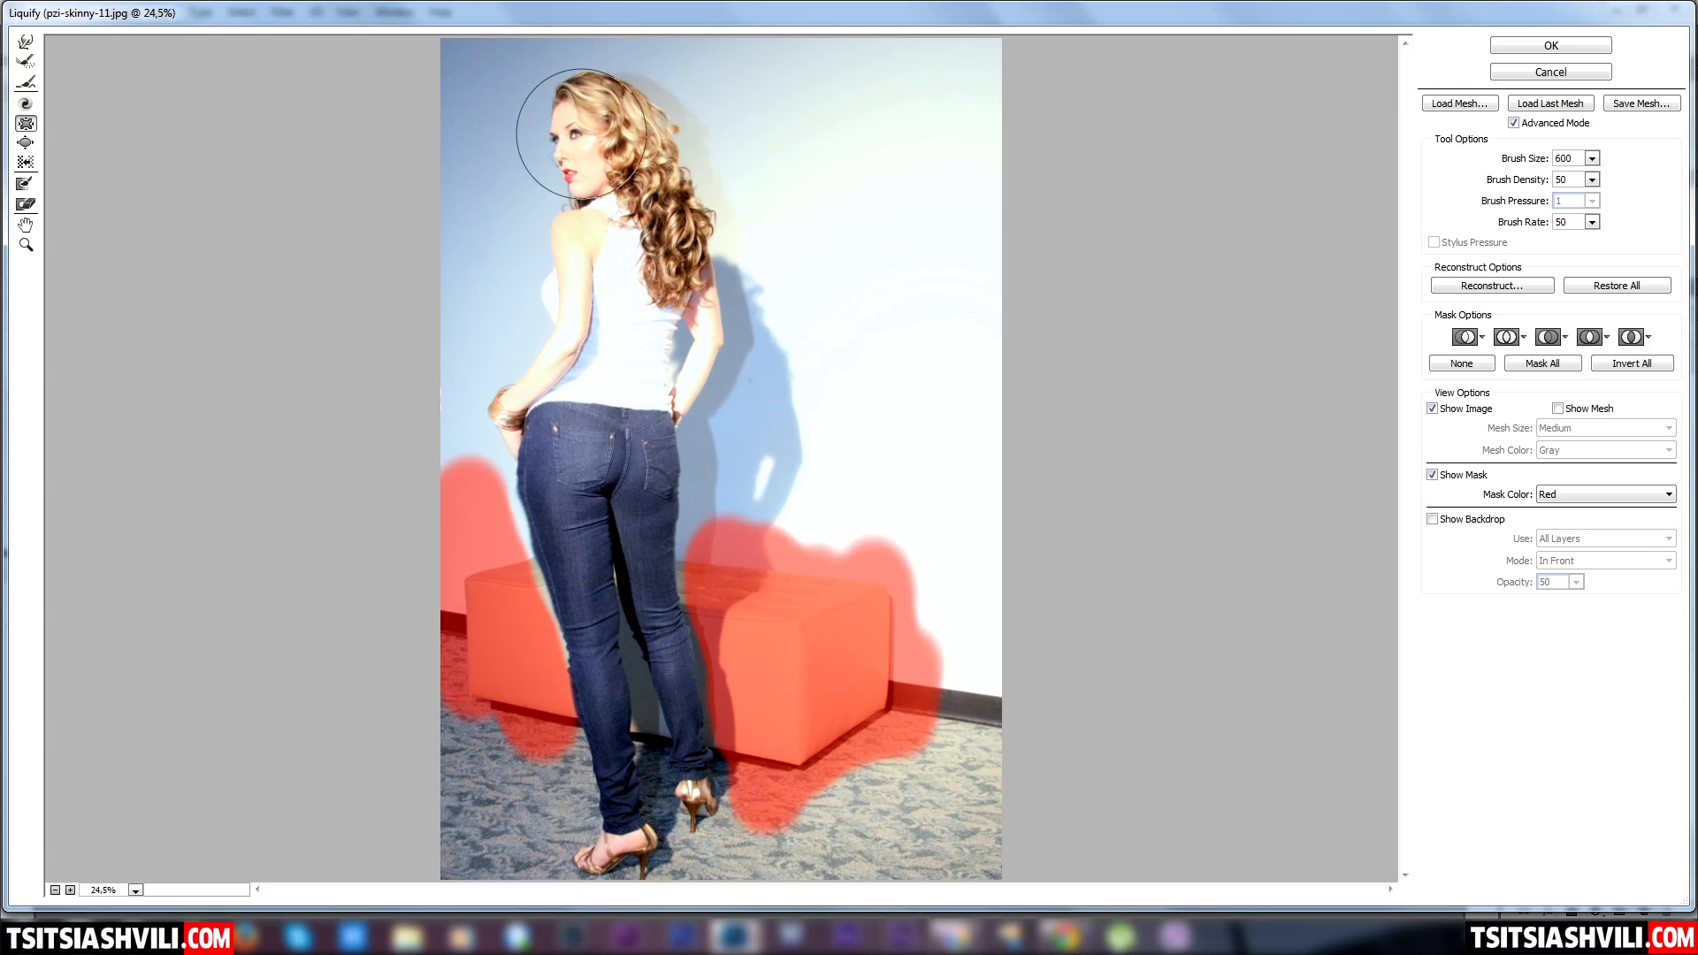
click(588, 182)
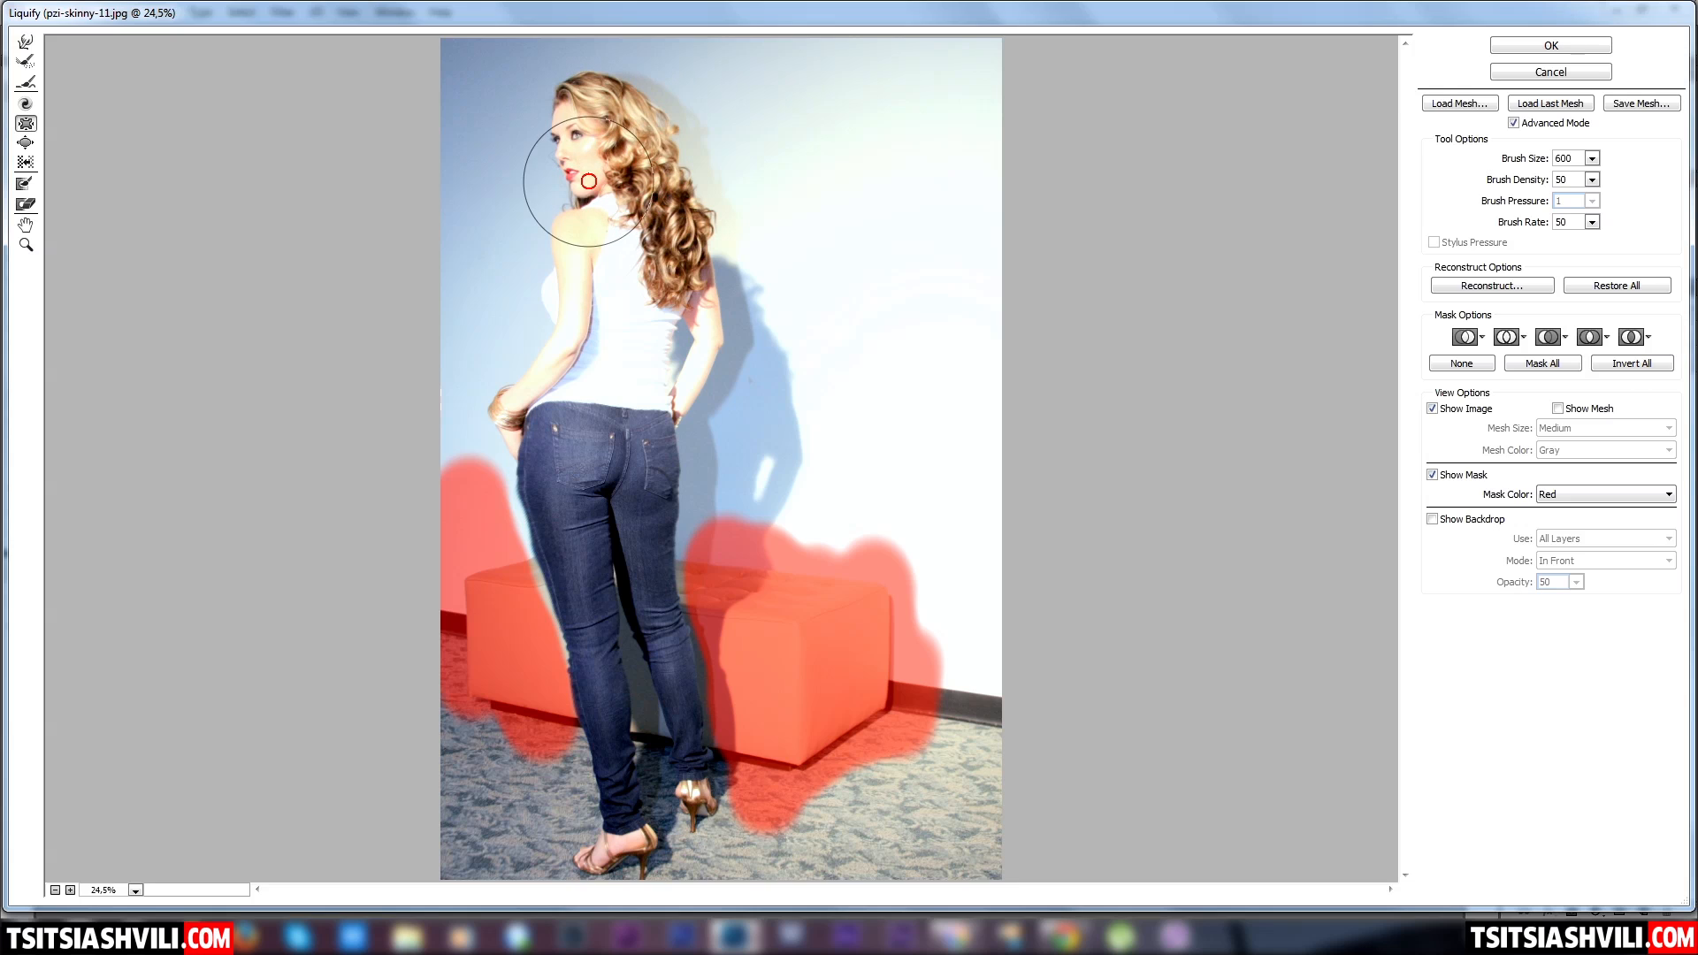
click(662, 206)
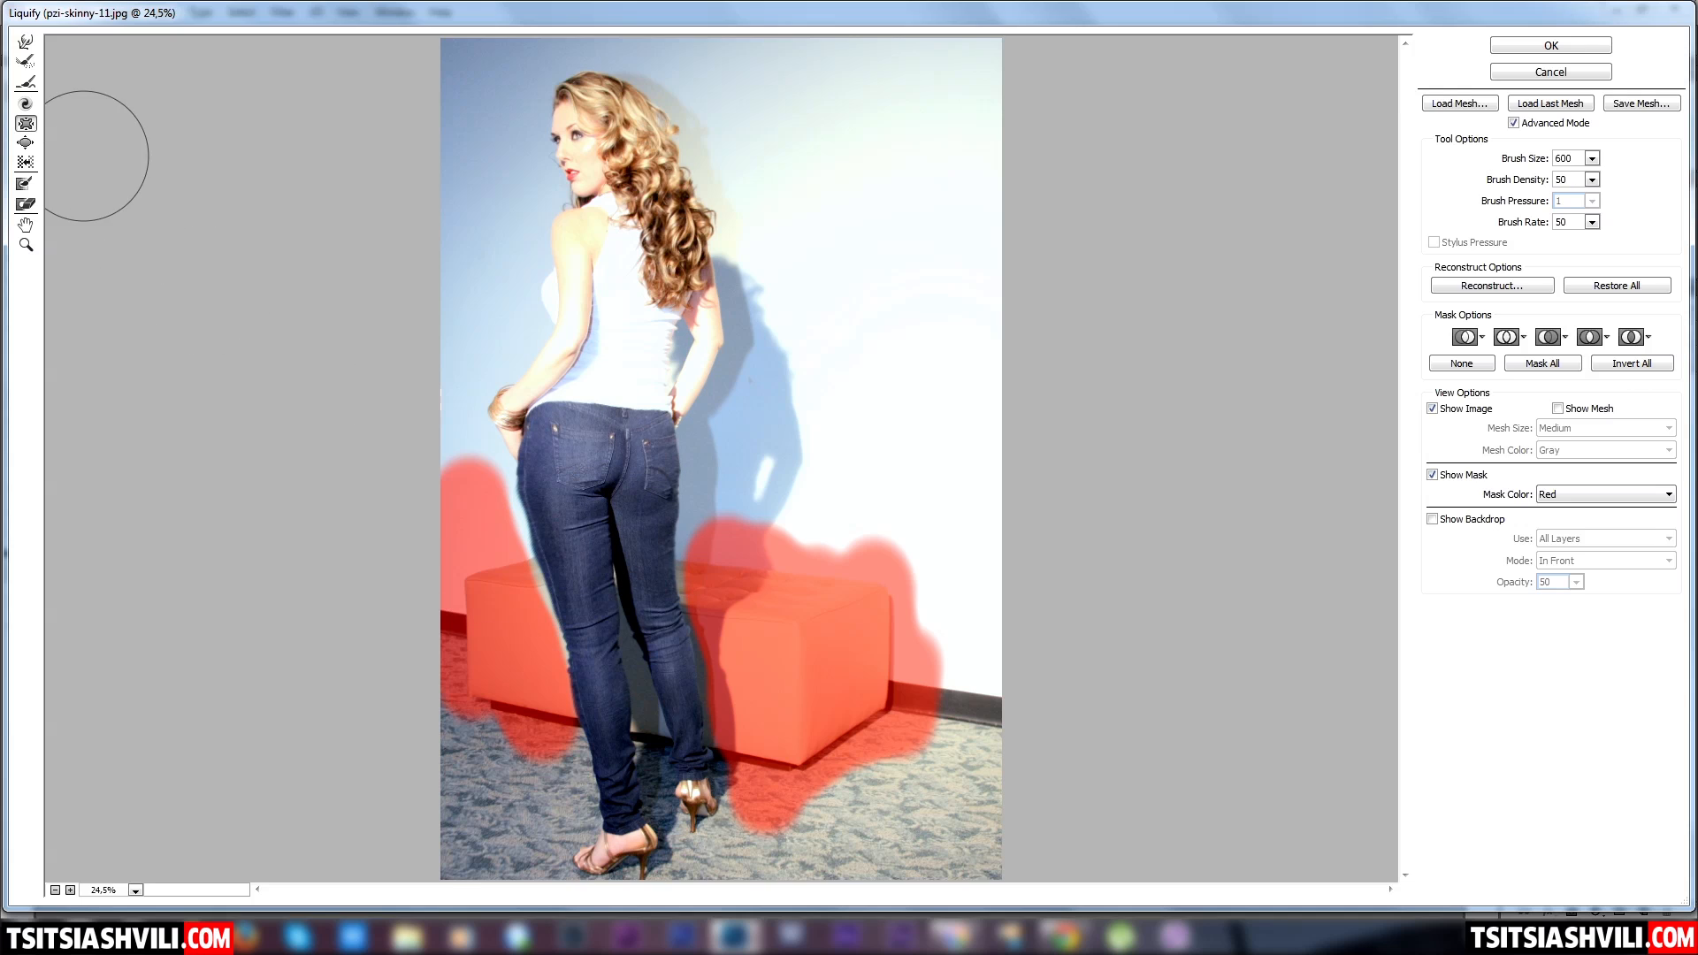
Erase the entire freeze mask with the Thaw Mask tool at brush size 1700, and reduce its brush size to 300
click(26, 206)
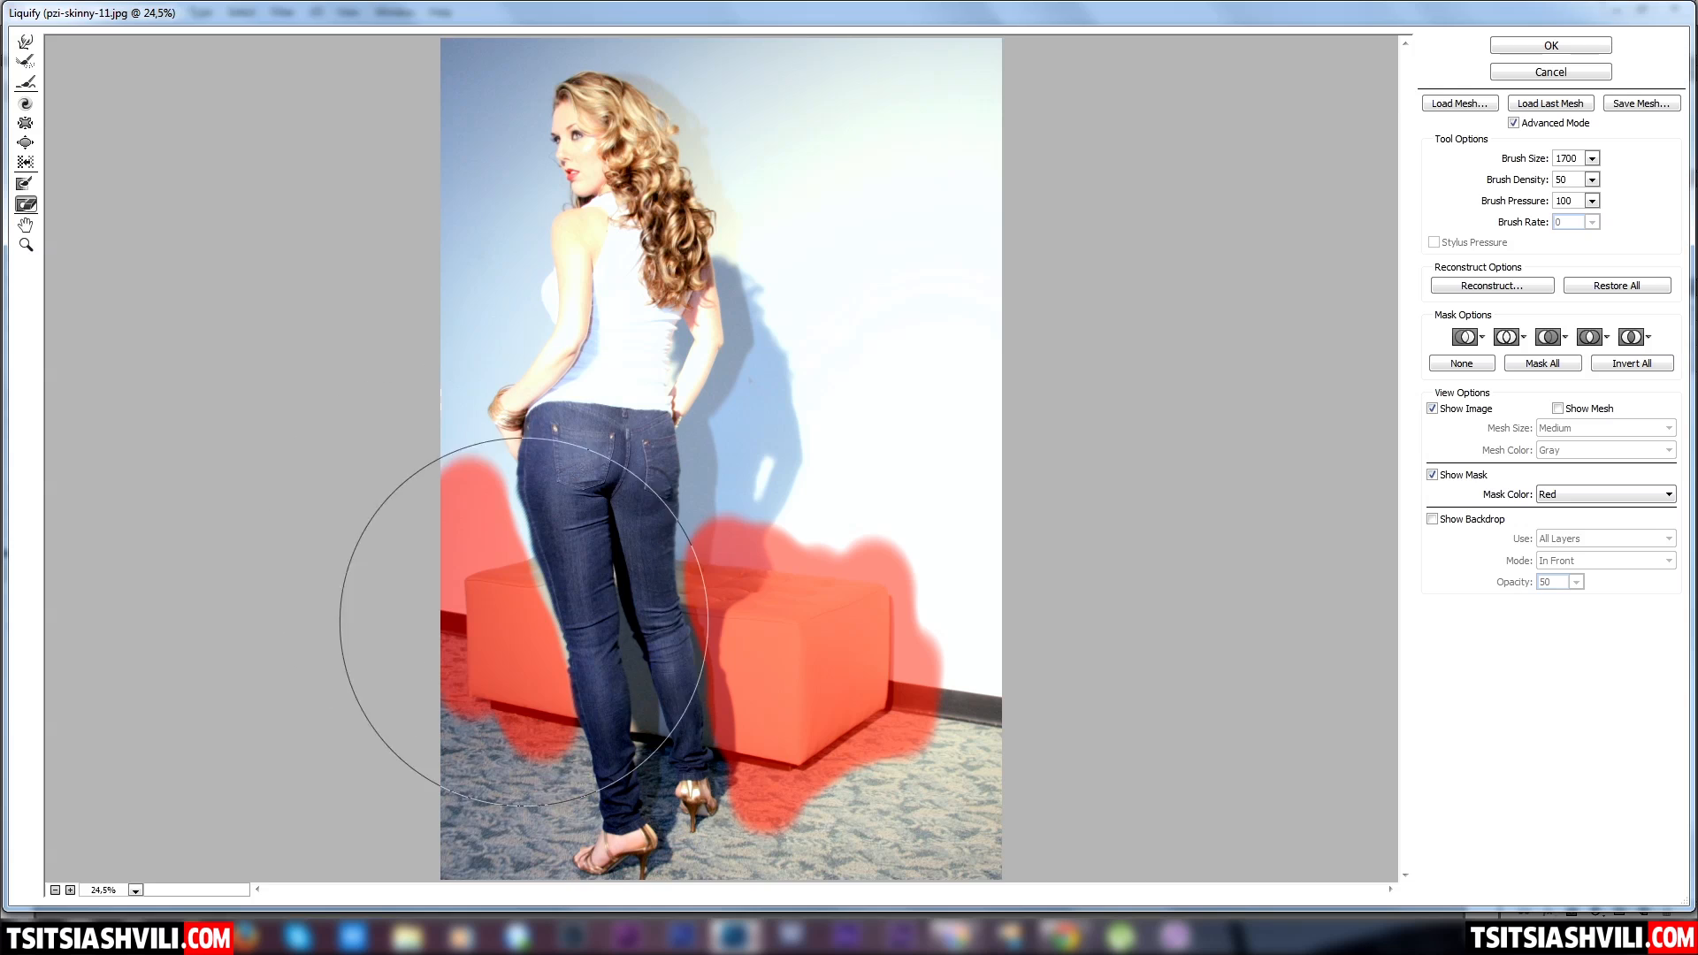
mouse_move(477, 600)
mouse_down()
mouse_move(435, 603)
mouse_move(603, 677)
mouse_move(851, 700)
mouse_move(561, 625)
mouse_up()
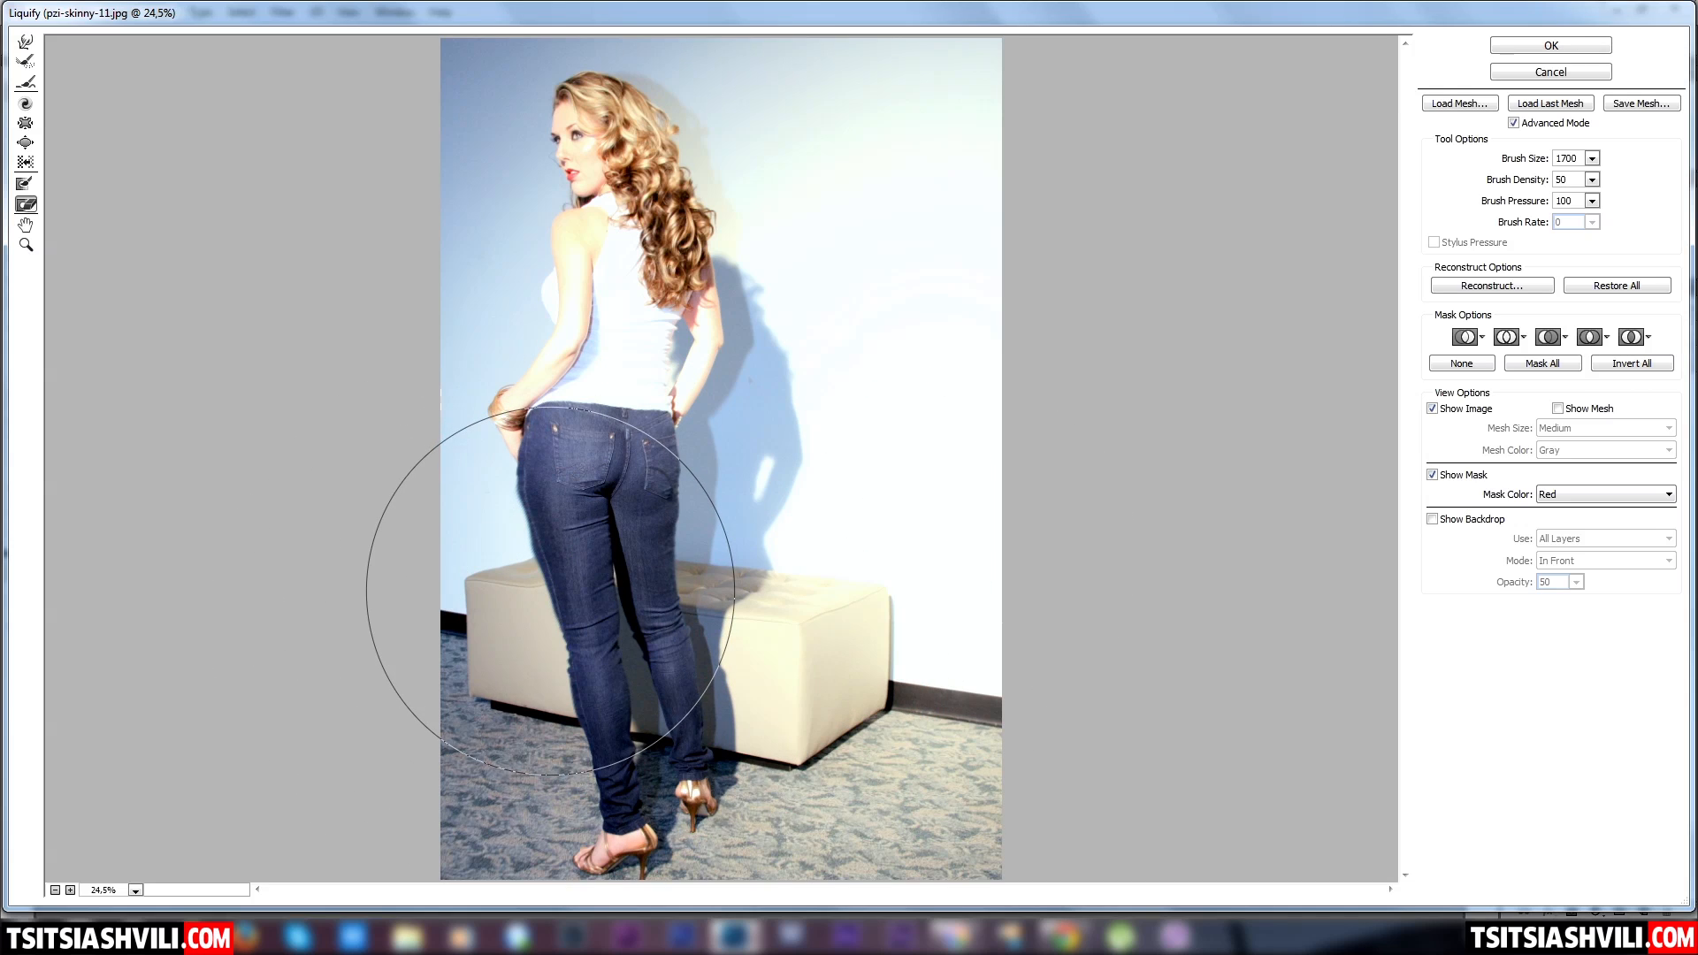
key(ctrl+plus)
key(ctrl+plus)
key(ctrl+plus)
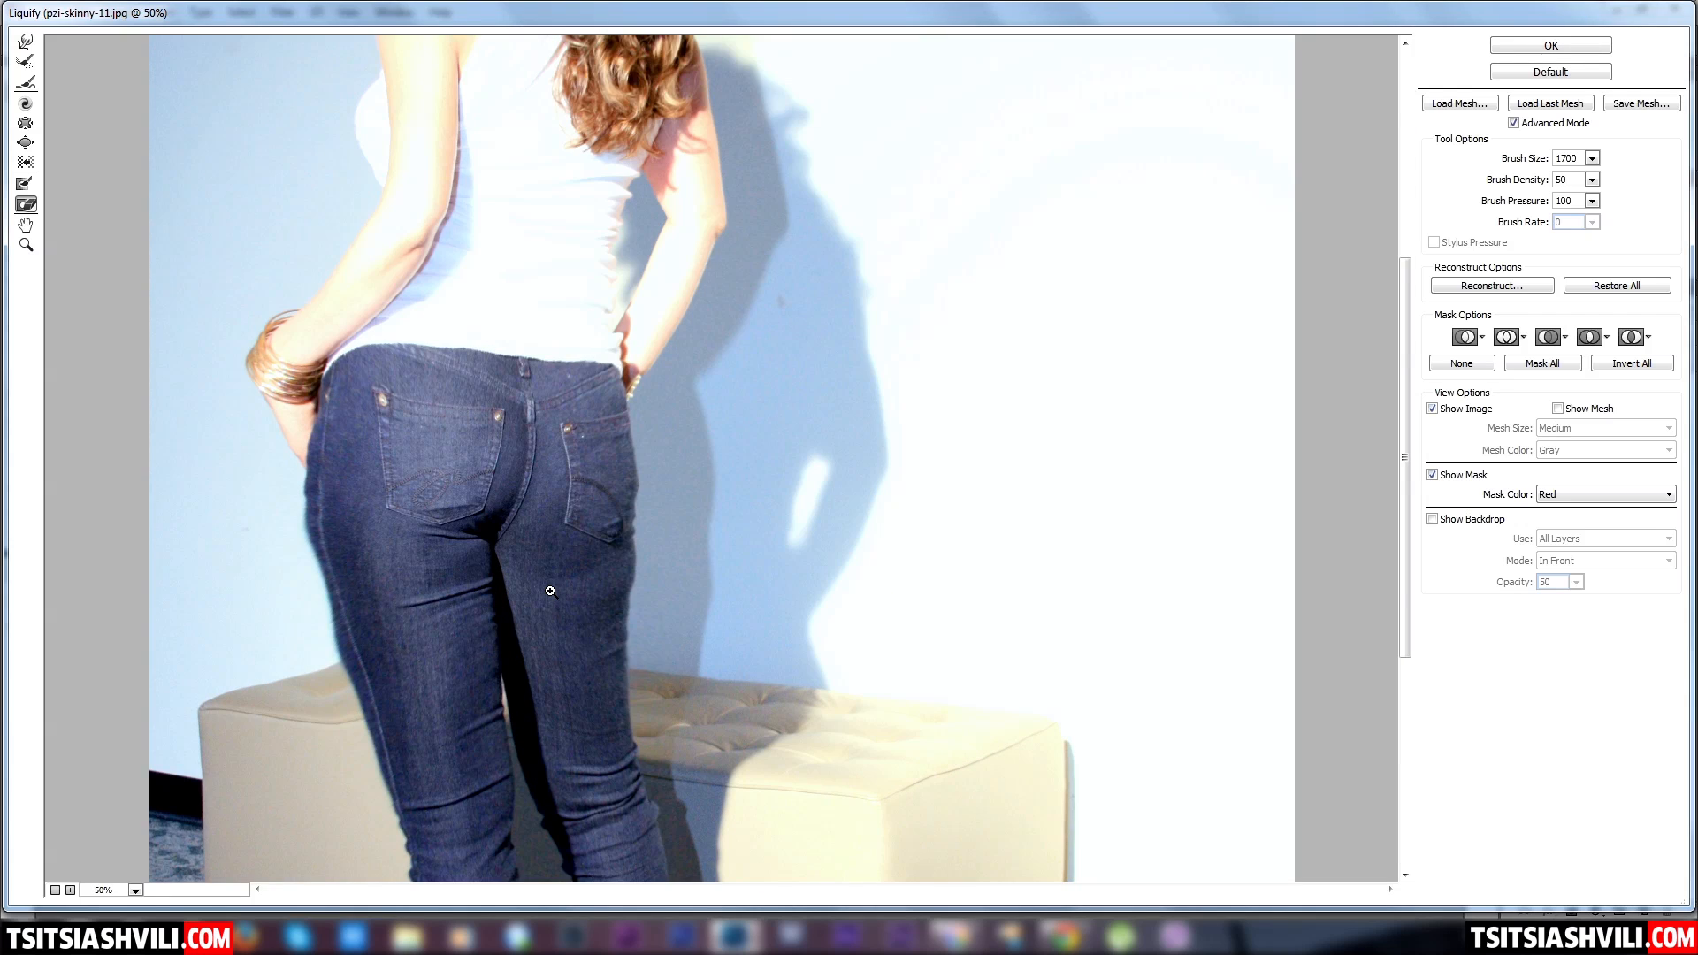
scroll(497, 614, down, 3)
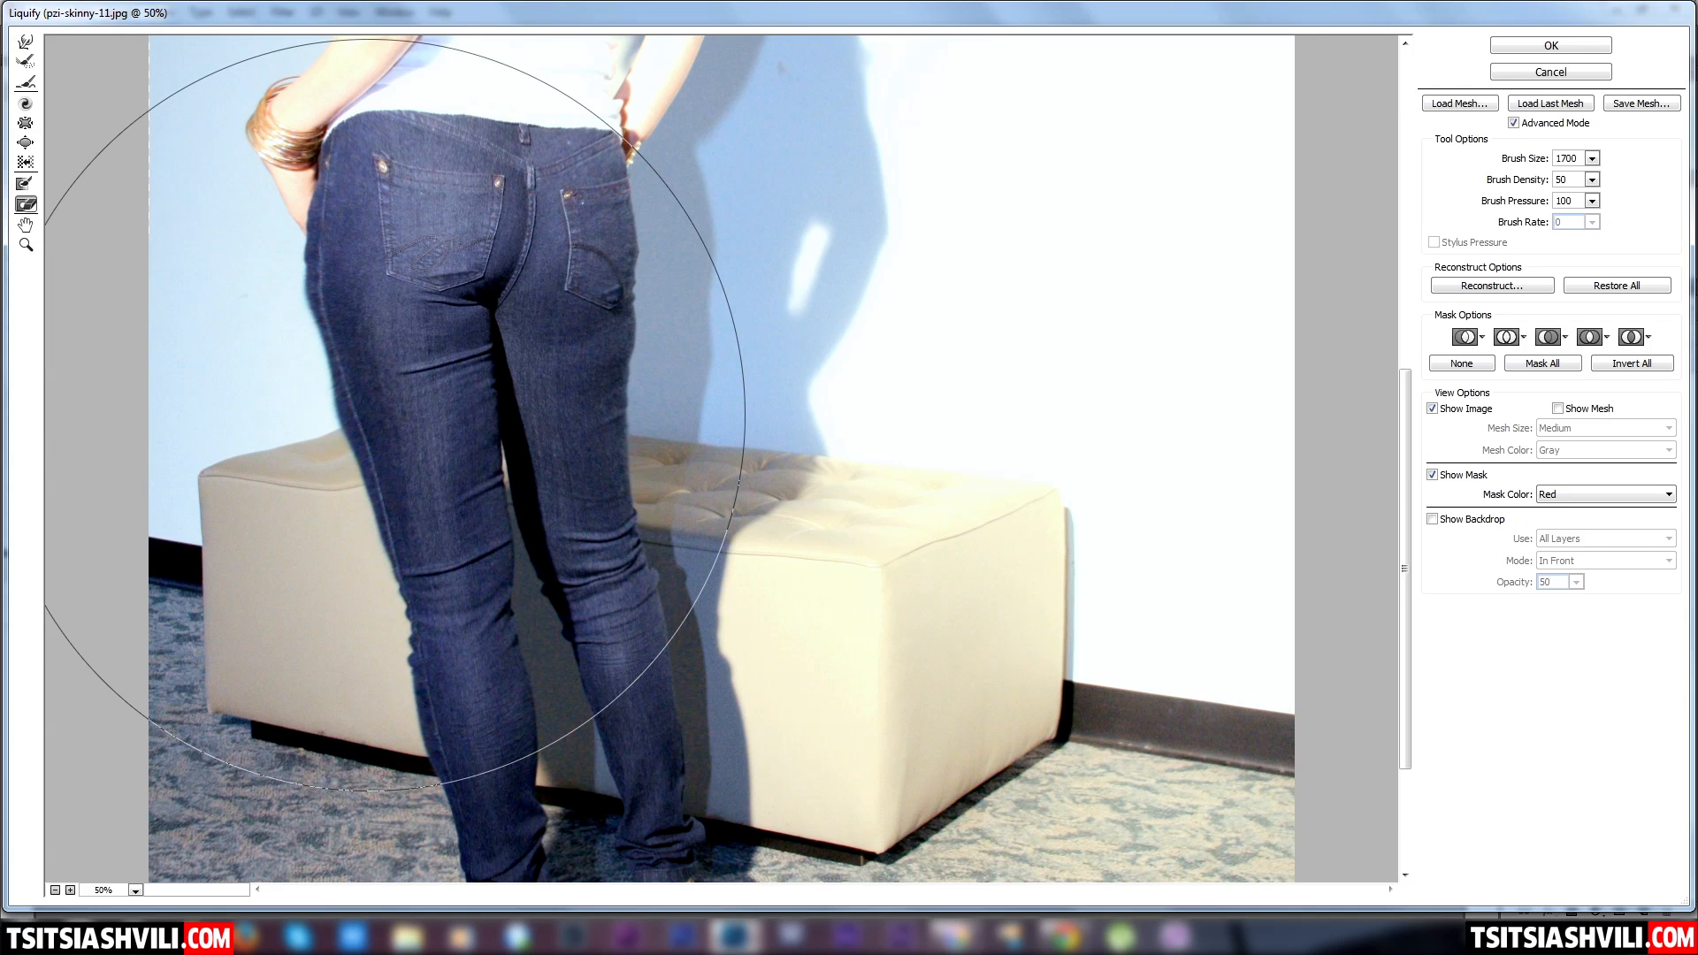
key(bracketleft)
key(bracketleft)
key(bracketleft)
key(bracketleft)
key(bracketleft)
key(bracketleft)
key(bracketleft)
key(bracketleft)
key(bracketleft)
key(bracketleft)
key(bracketleft)
key(bracketleft)
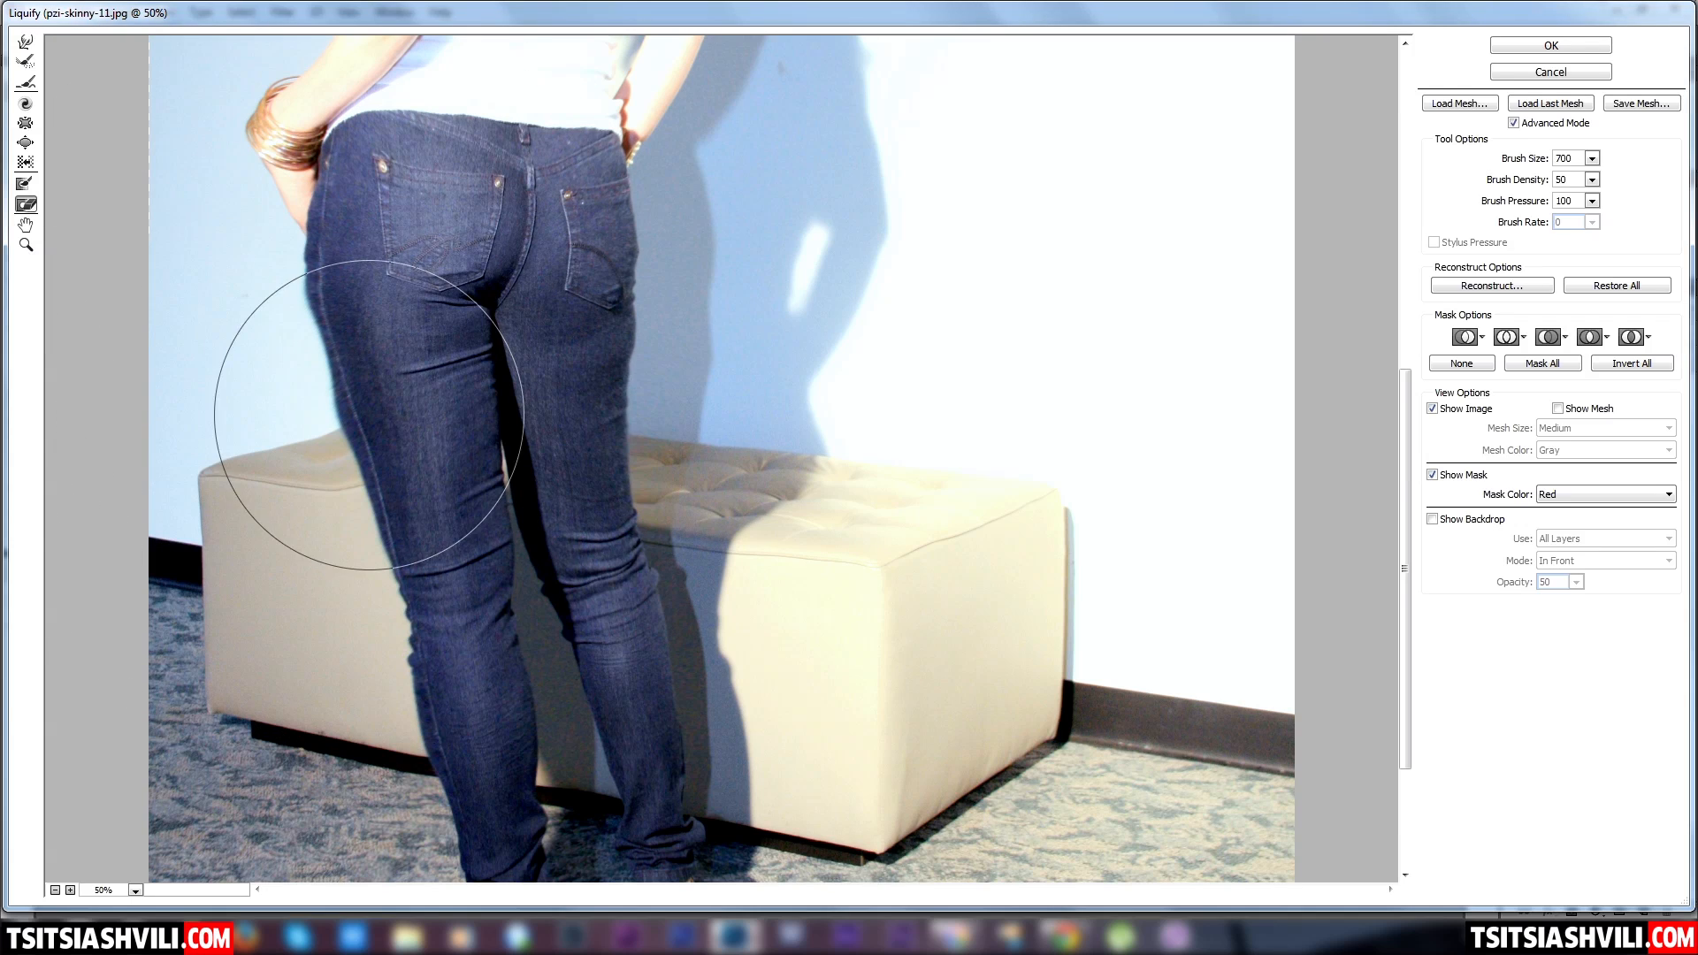
key(bracketleft)
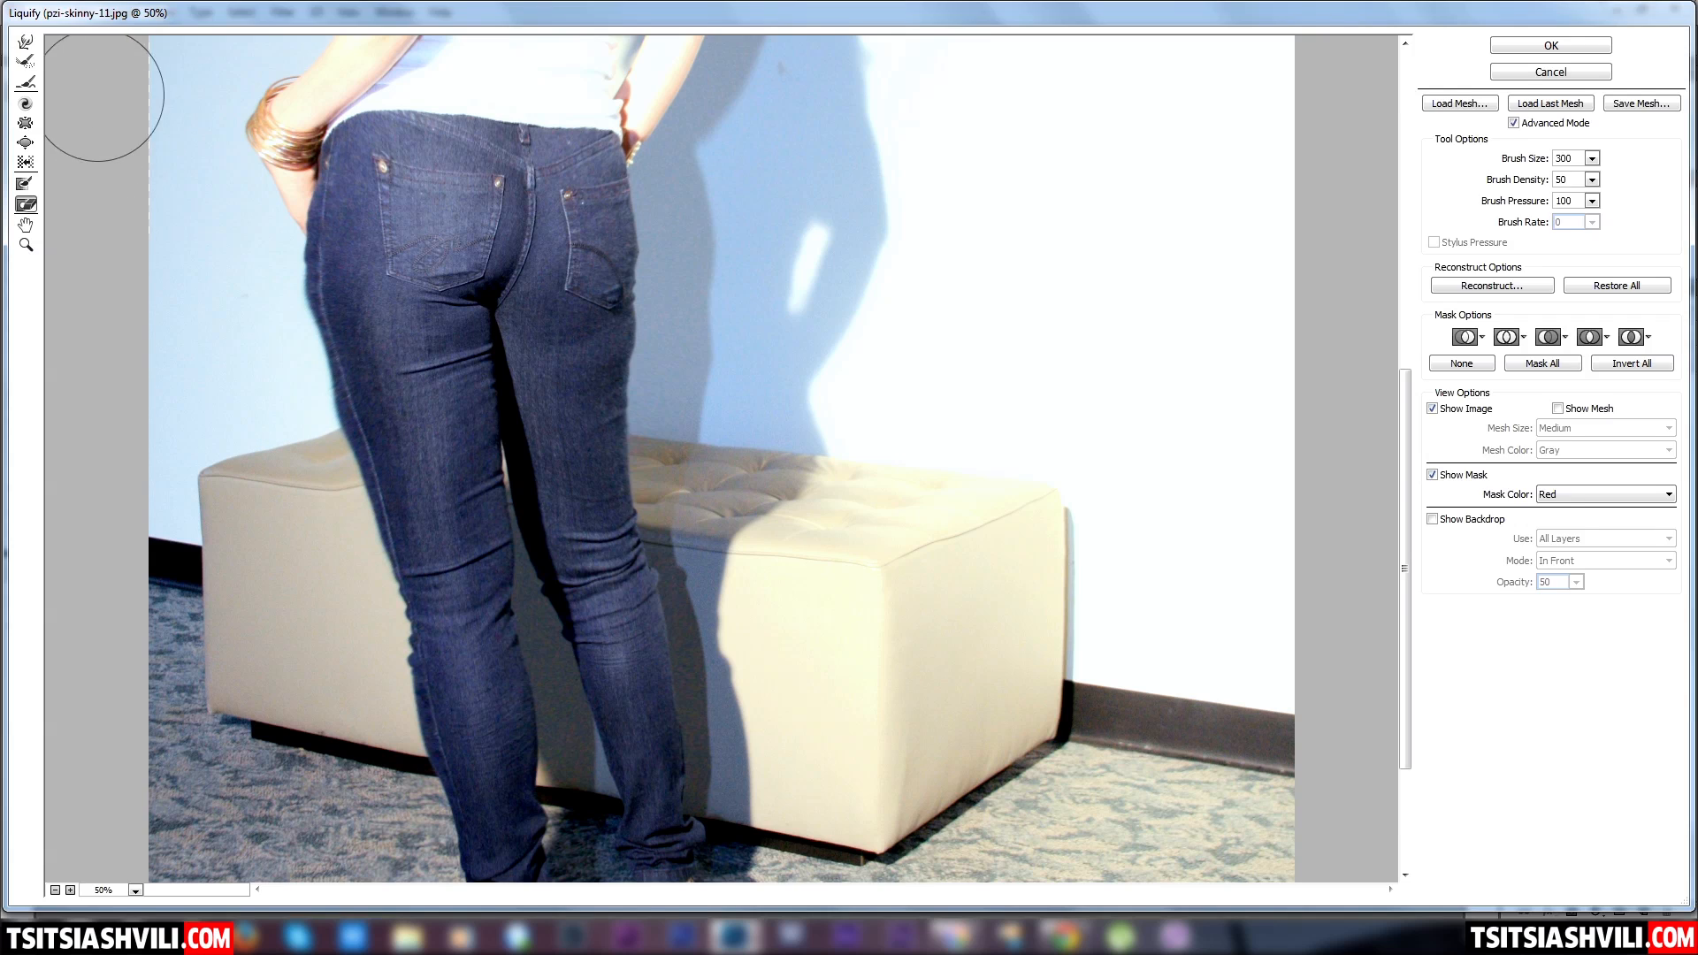
Nudge the left outline of the hip and upper thigh with the Forward Warp tool at brush size 100 and pressure 37
click(28, 44)
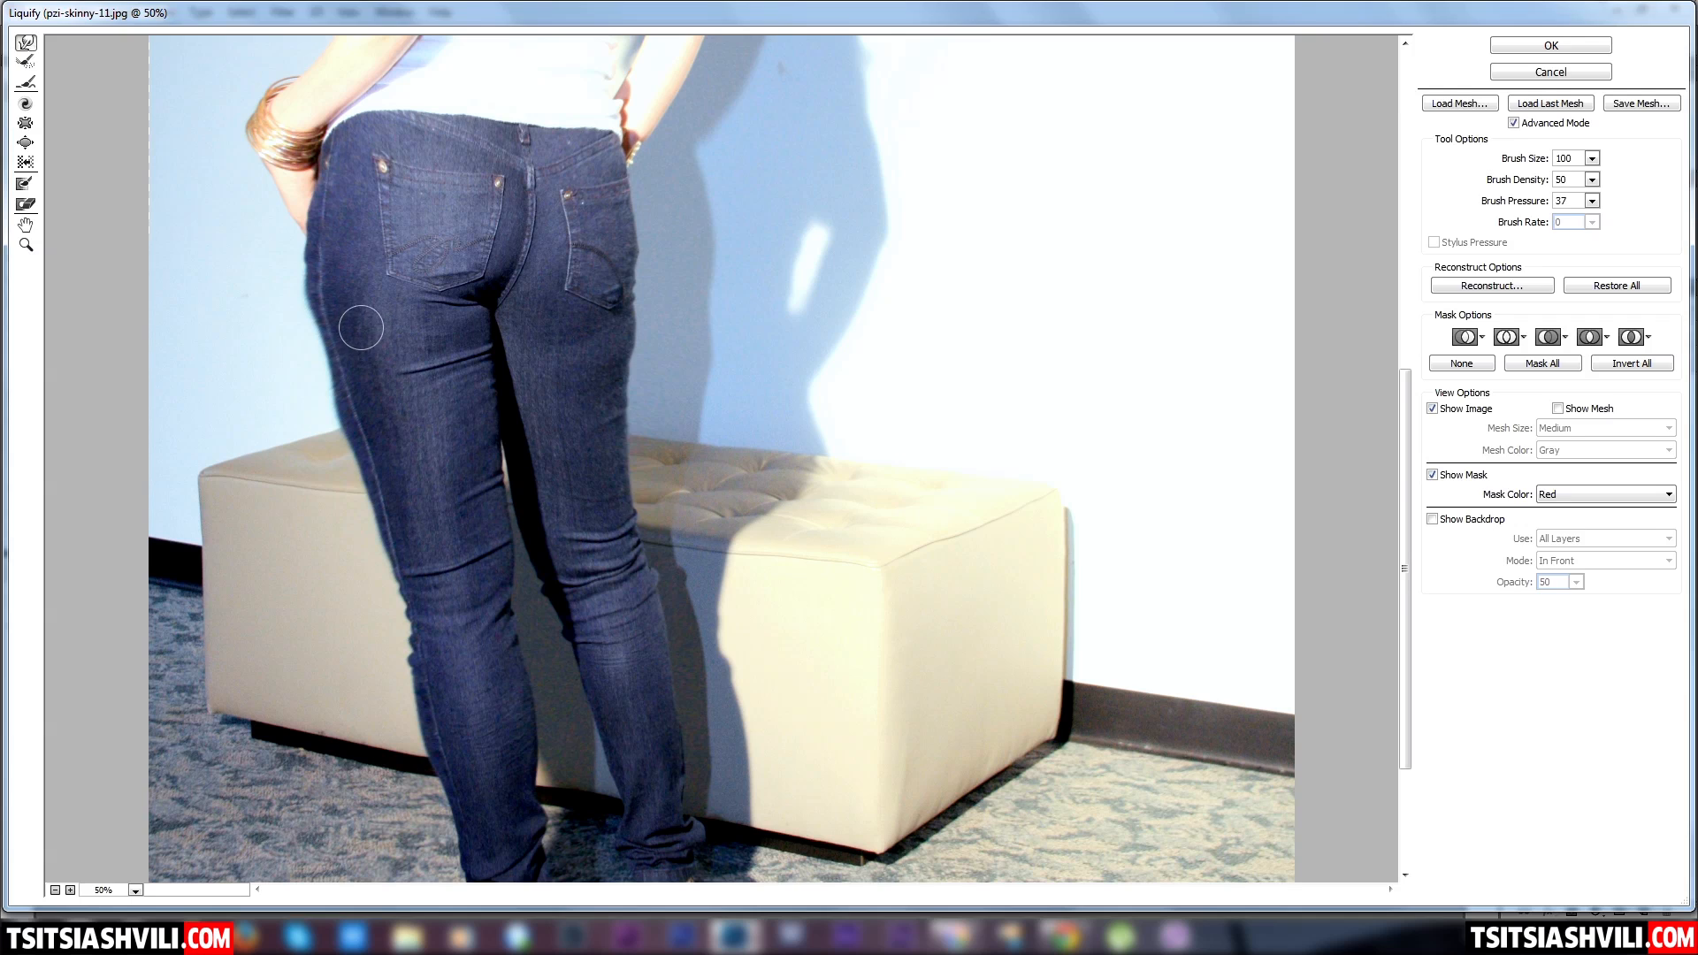
scroll(392, 313, up, 3)
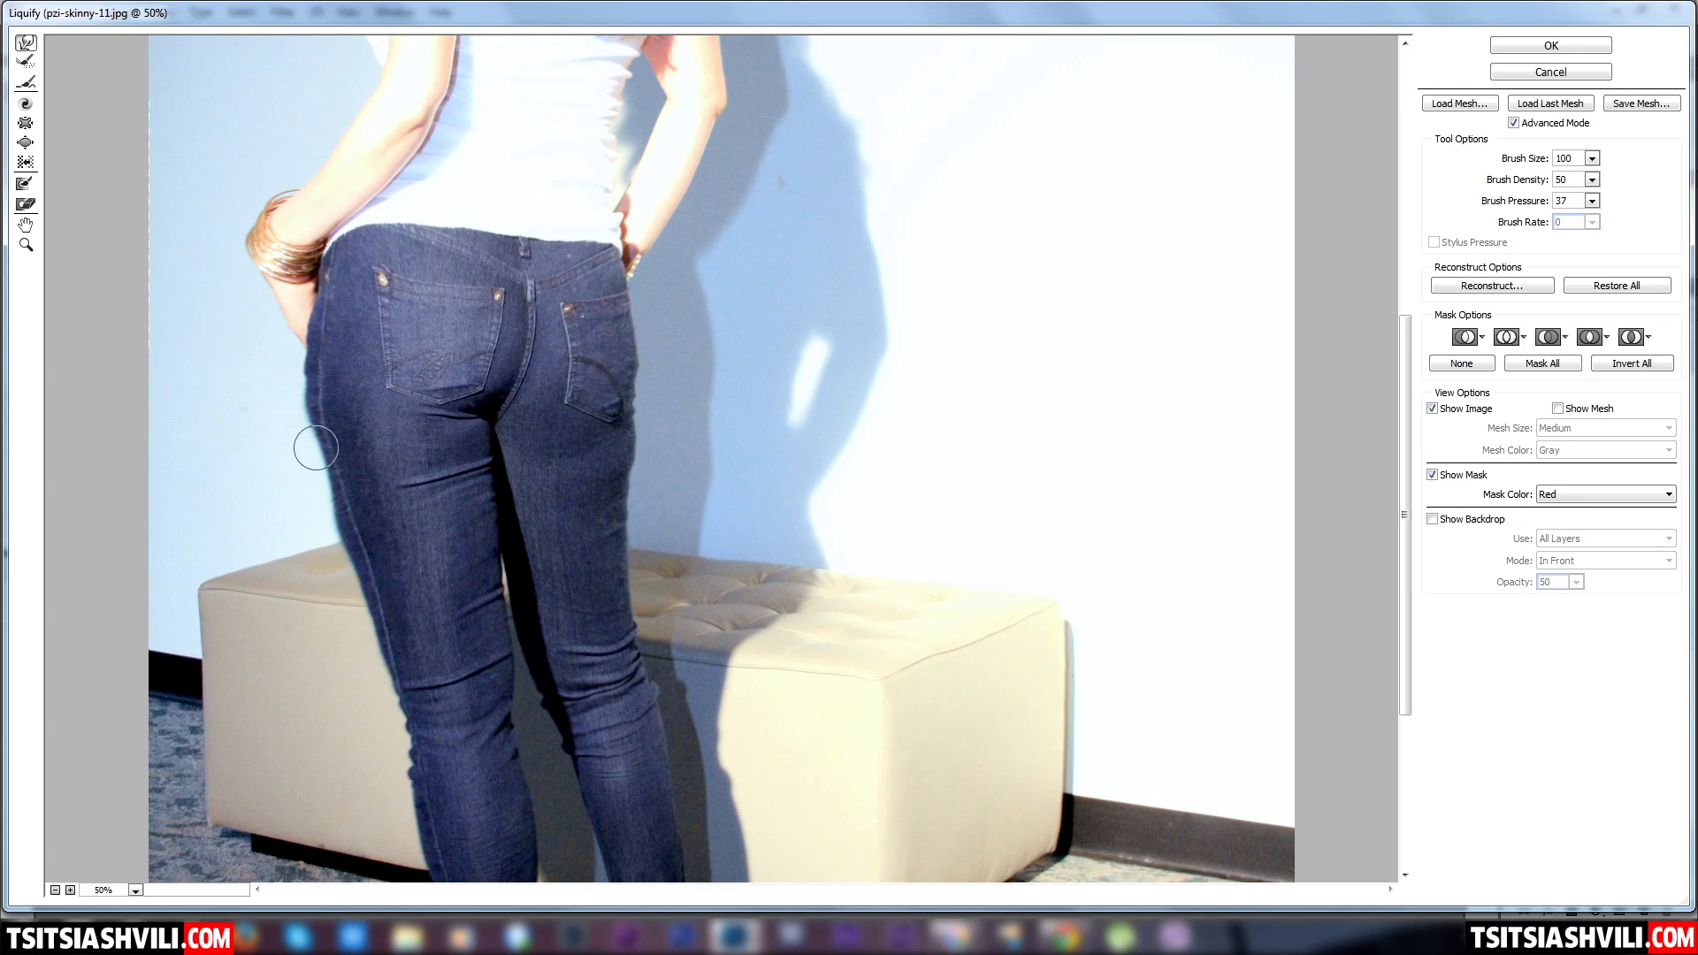
drag(314, 443, 327, 490)
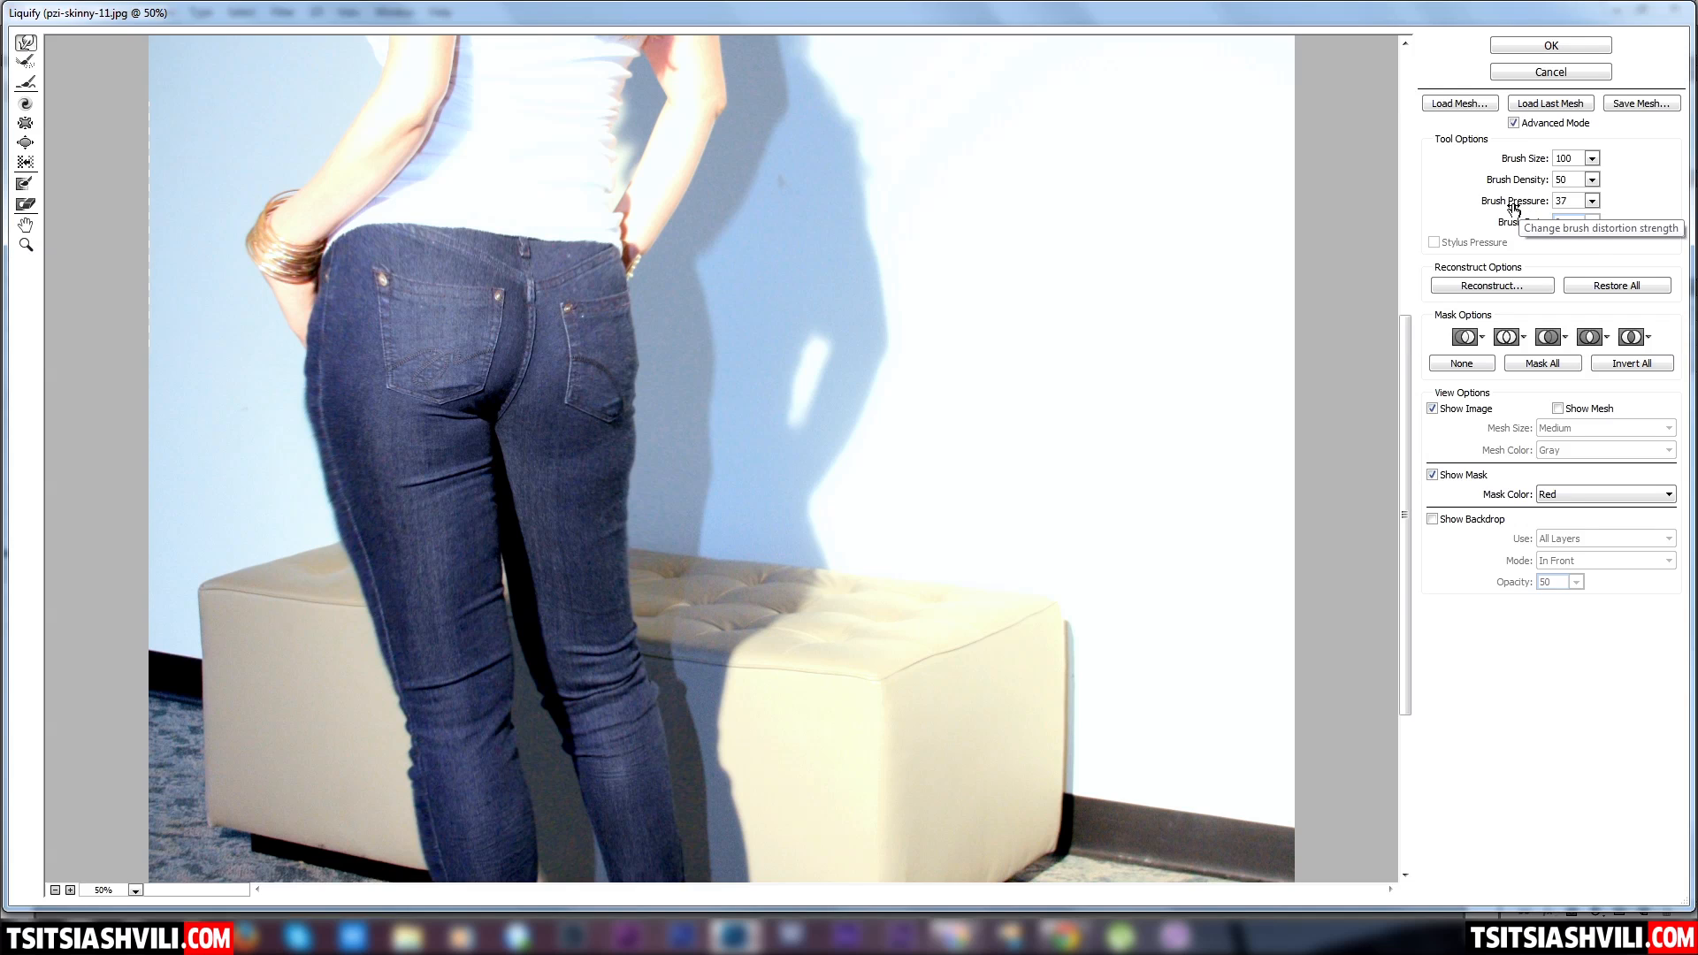
Try a Forward Warp stroke into the left thigh with the brush pressure set to 83, and undo it
click(1591, 201)
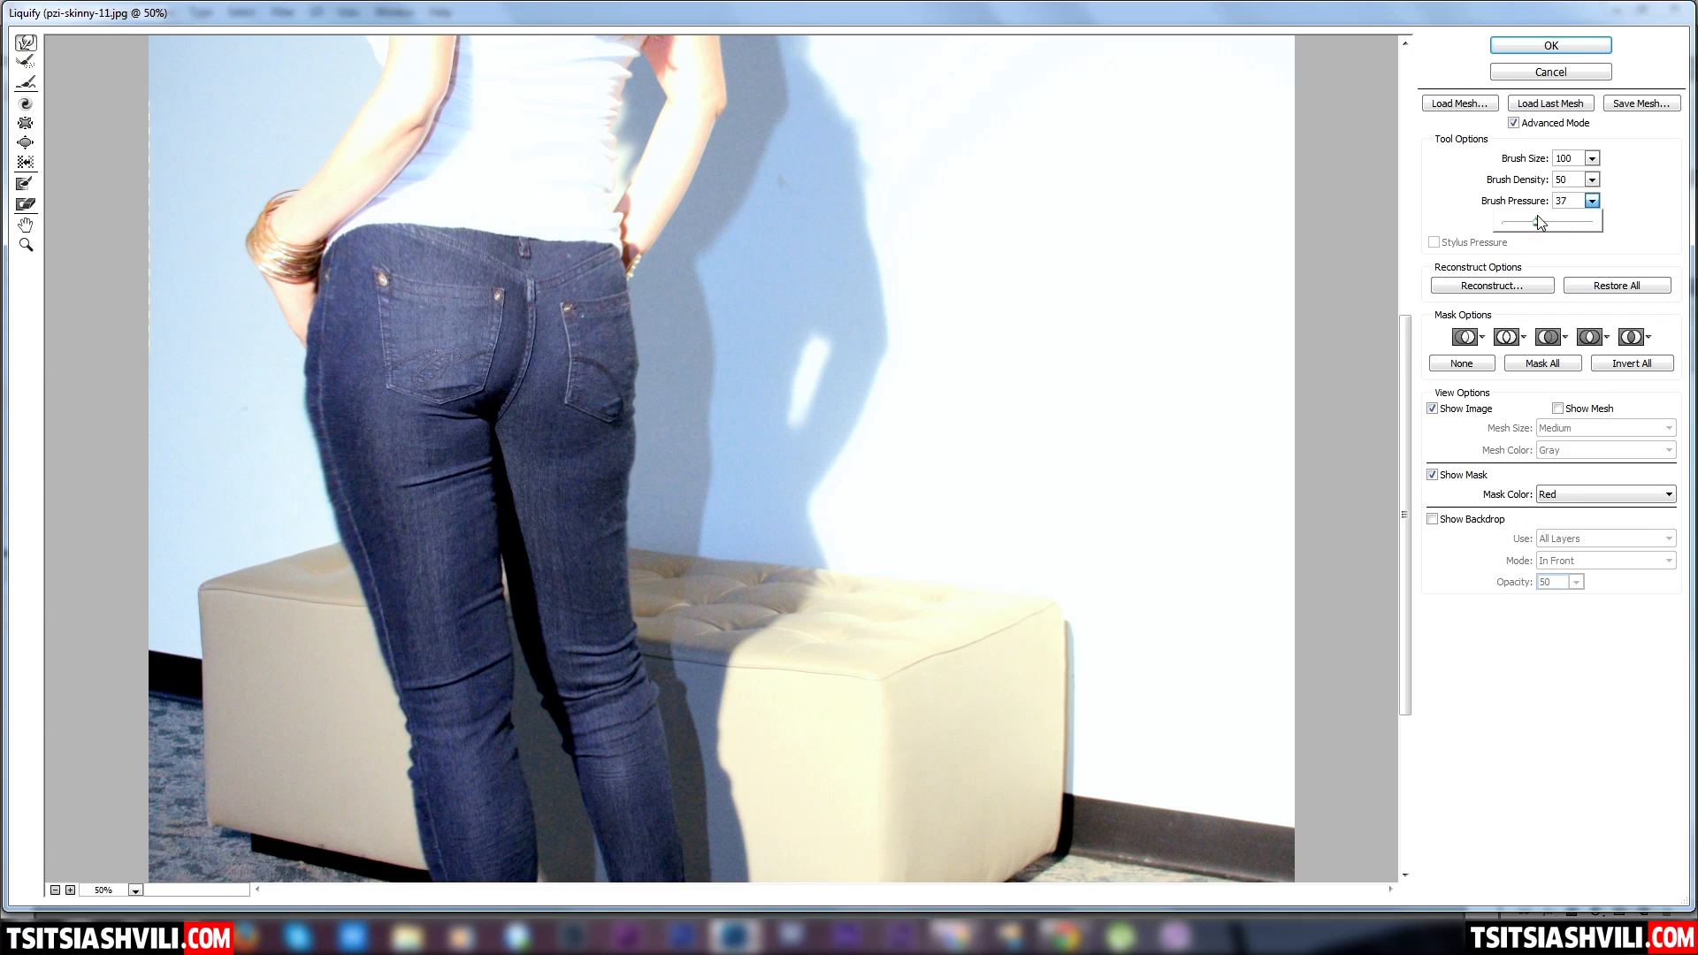
drag(1538, 229, 1553, 229)
drag(322, 519, 389, 526)
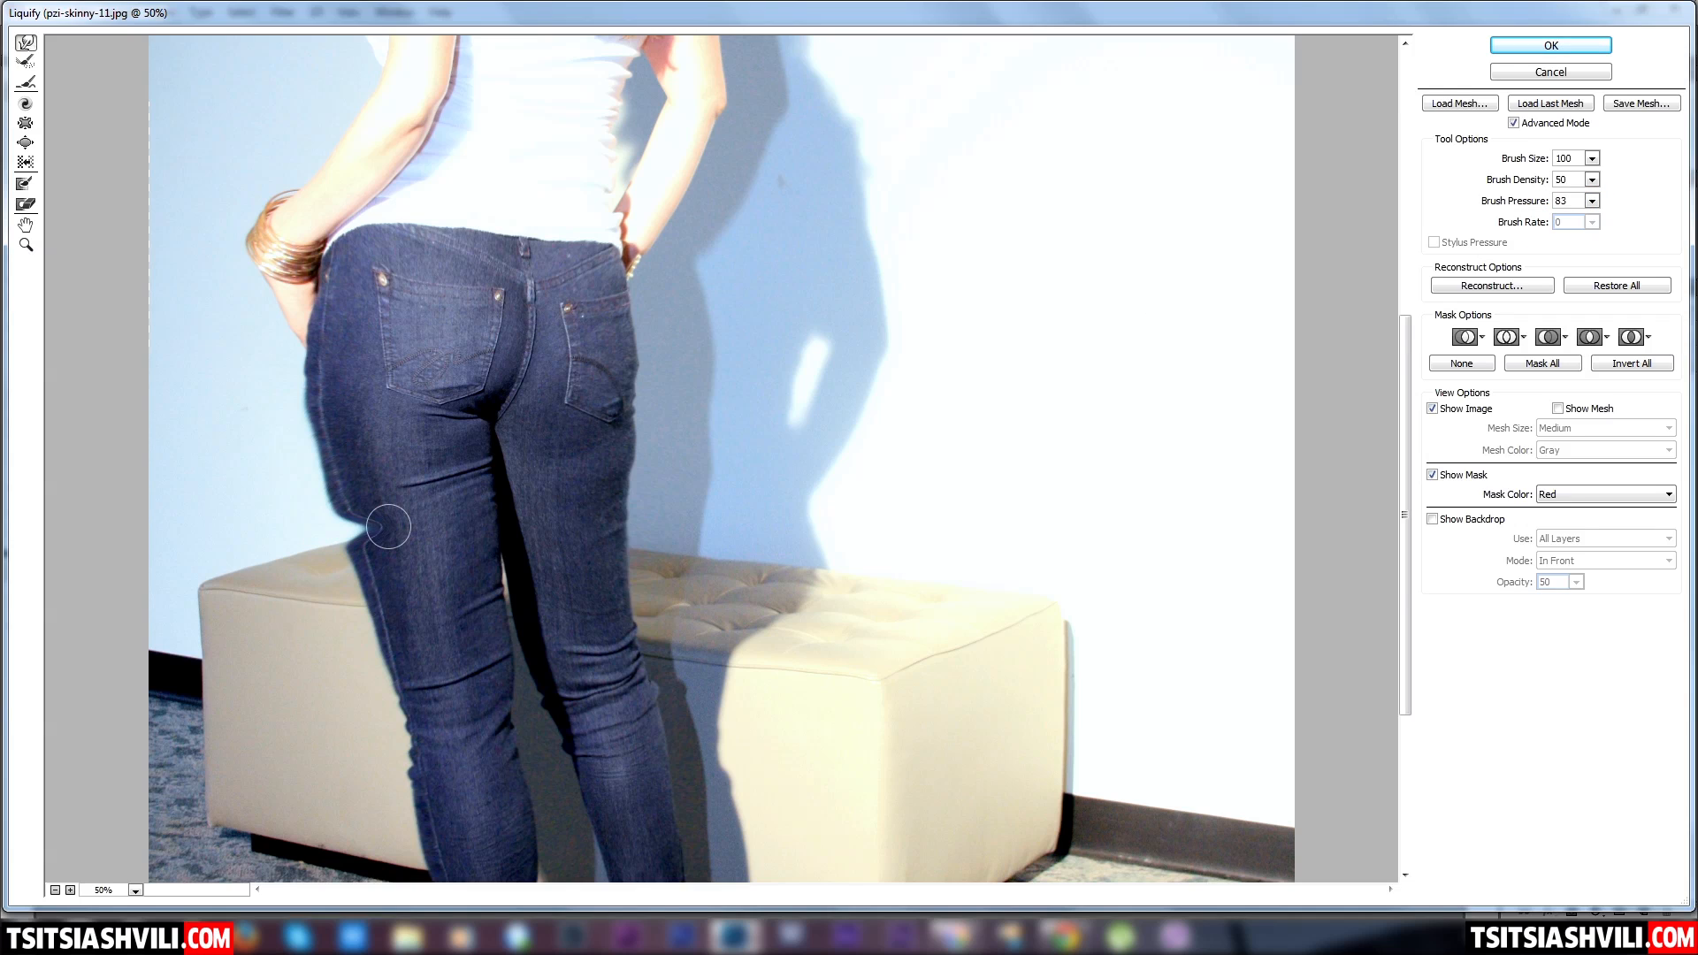
key(ctrl+space)
key(ctrl+alt+z)
Try a Forward Warp stroke into the left thigh with the brush pressure set to 16, and undo it
click(1591, 201)
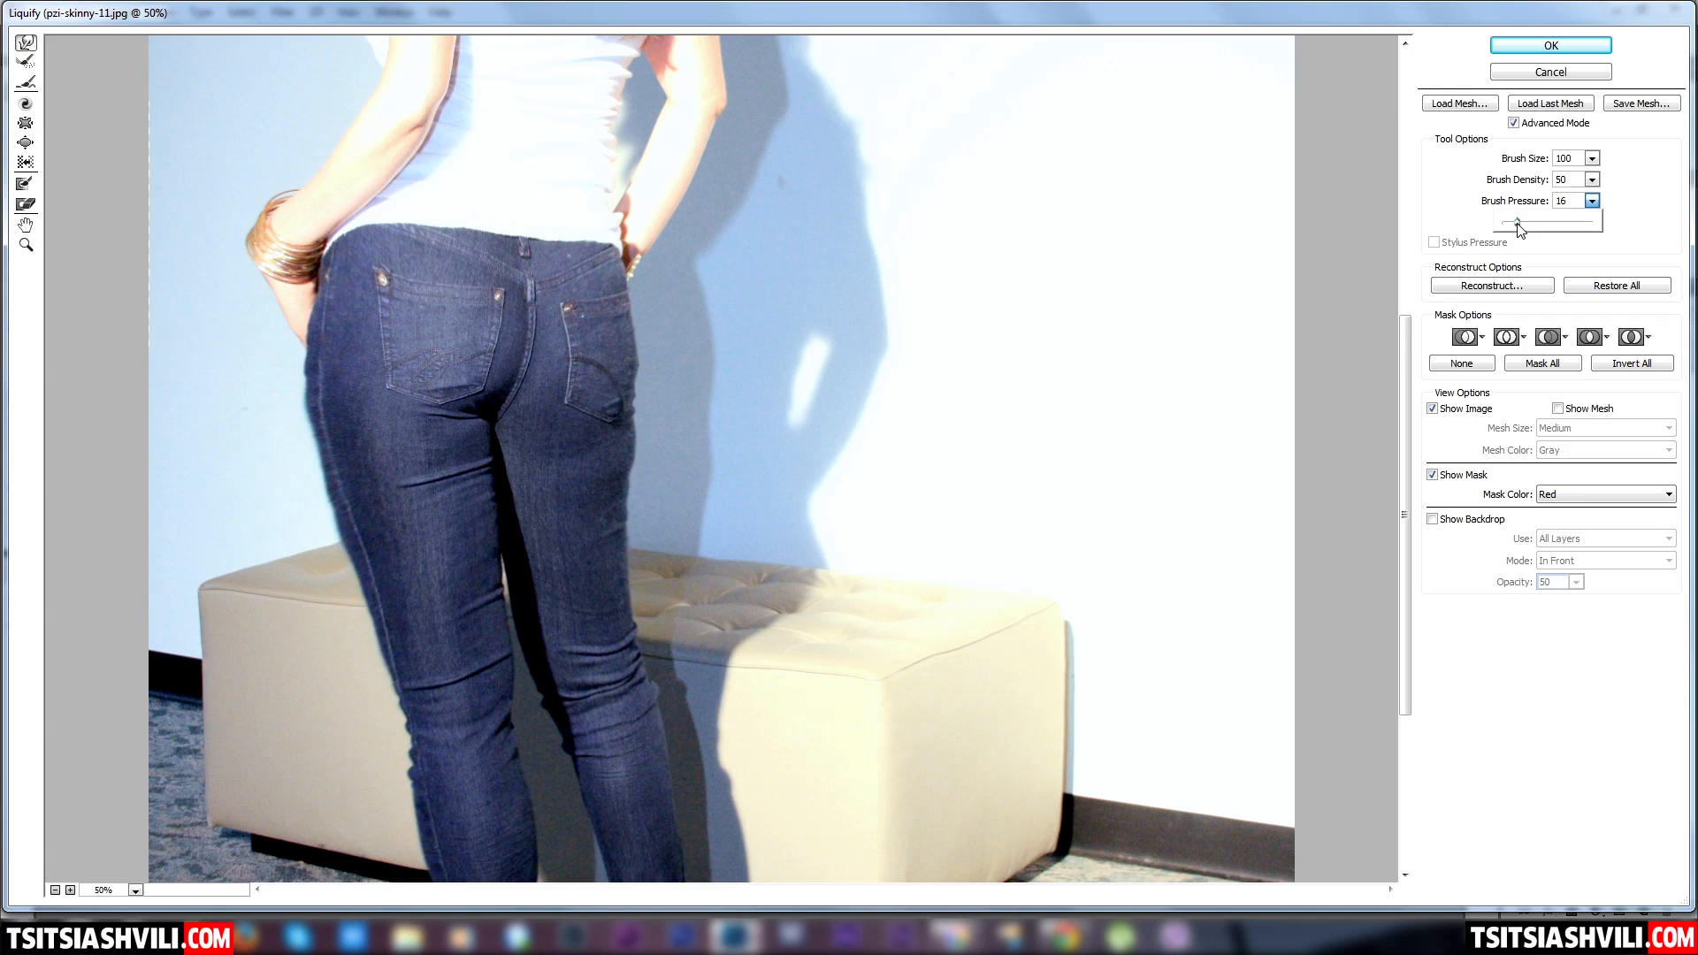
drag(296, 507, 372, 507)
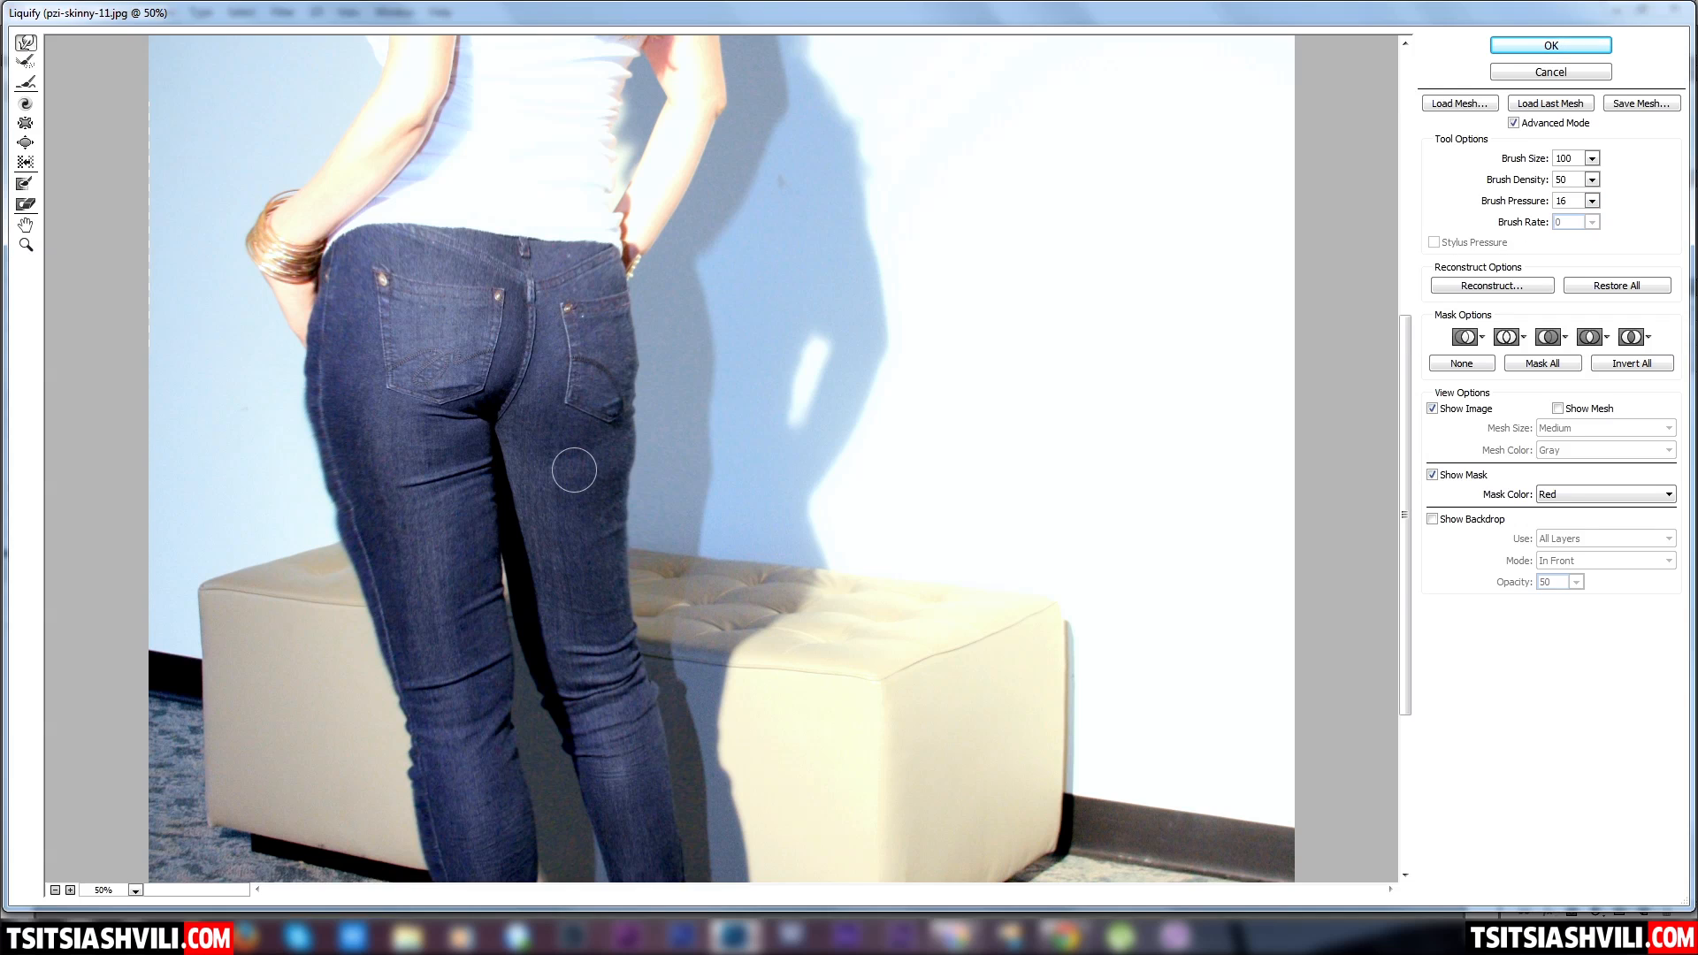
key(ctrl+space)
Set the Forward Warp brush pressure to 34 and smooth the left outline from the hip down the thigh towards the knee
click(1591, 201)
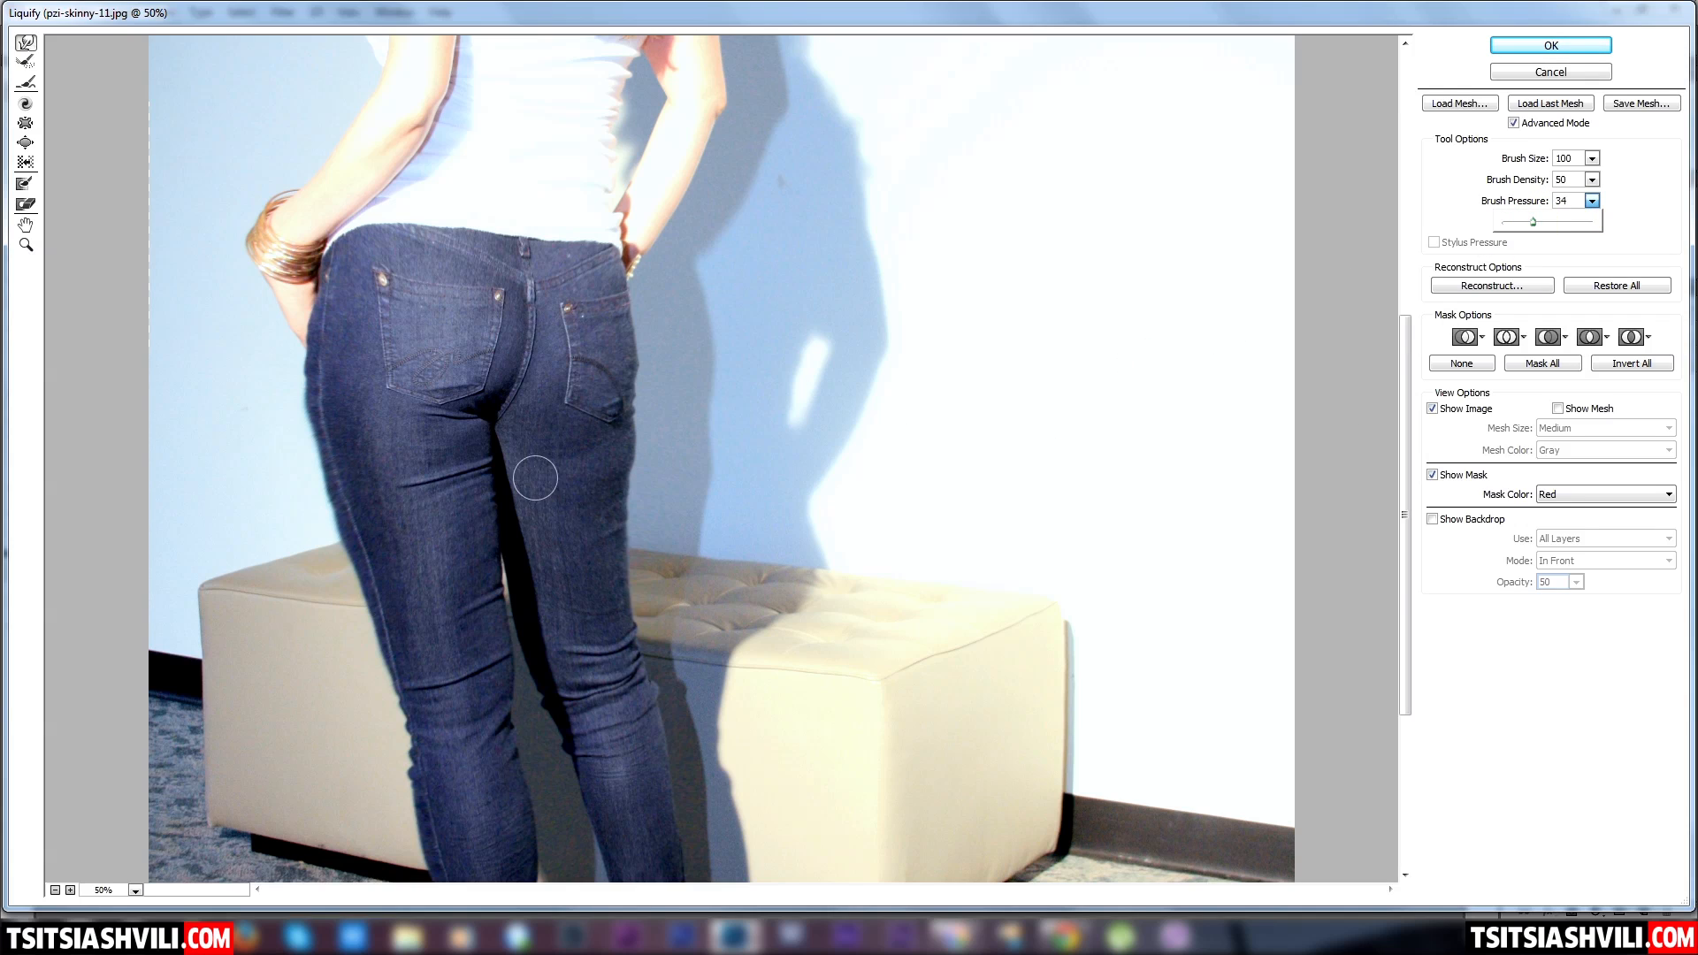
click(328, 512)
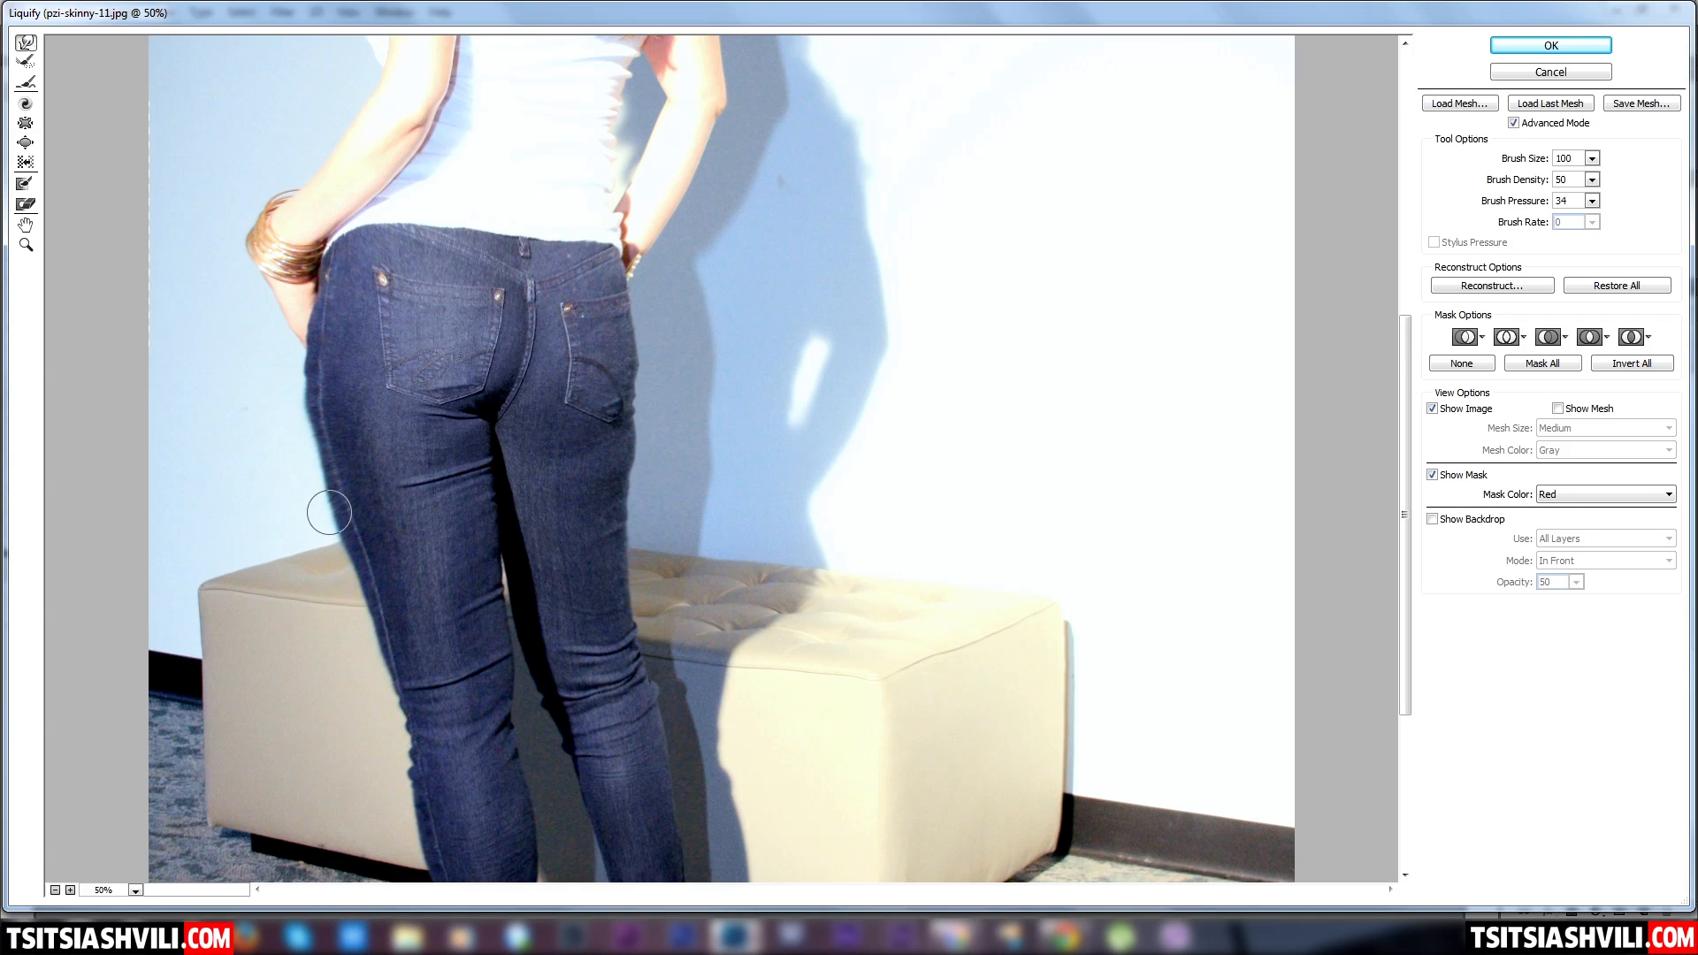
mouse_move(299, 415)
mouse_down()
mouse_move(312, 425)
mouse_move(304, 371)
mouse_up()
click(309, 387)
drag(325, 472, 333, 493)
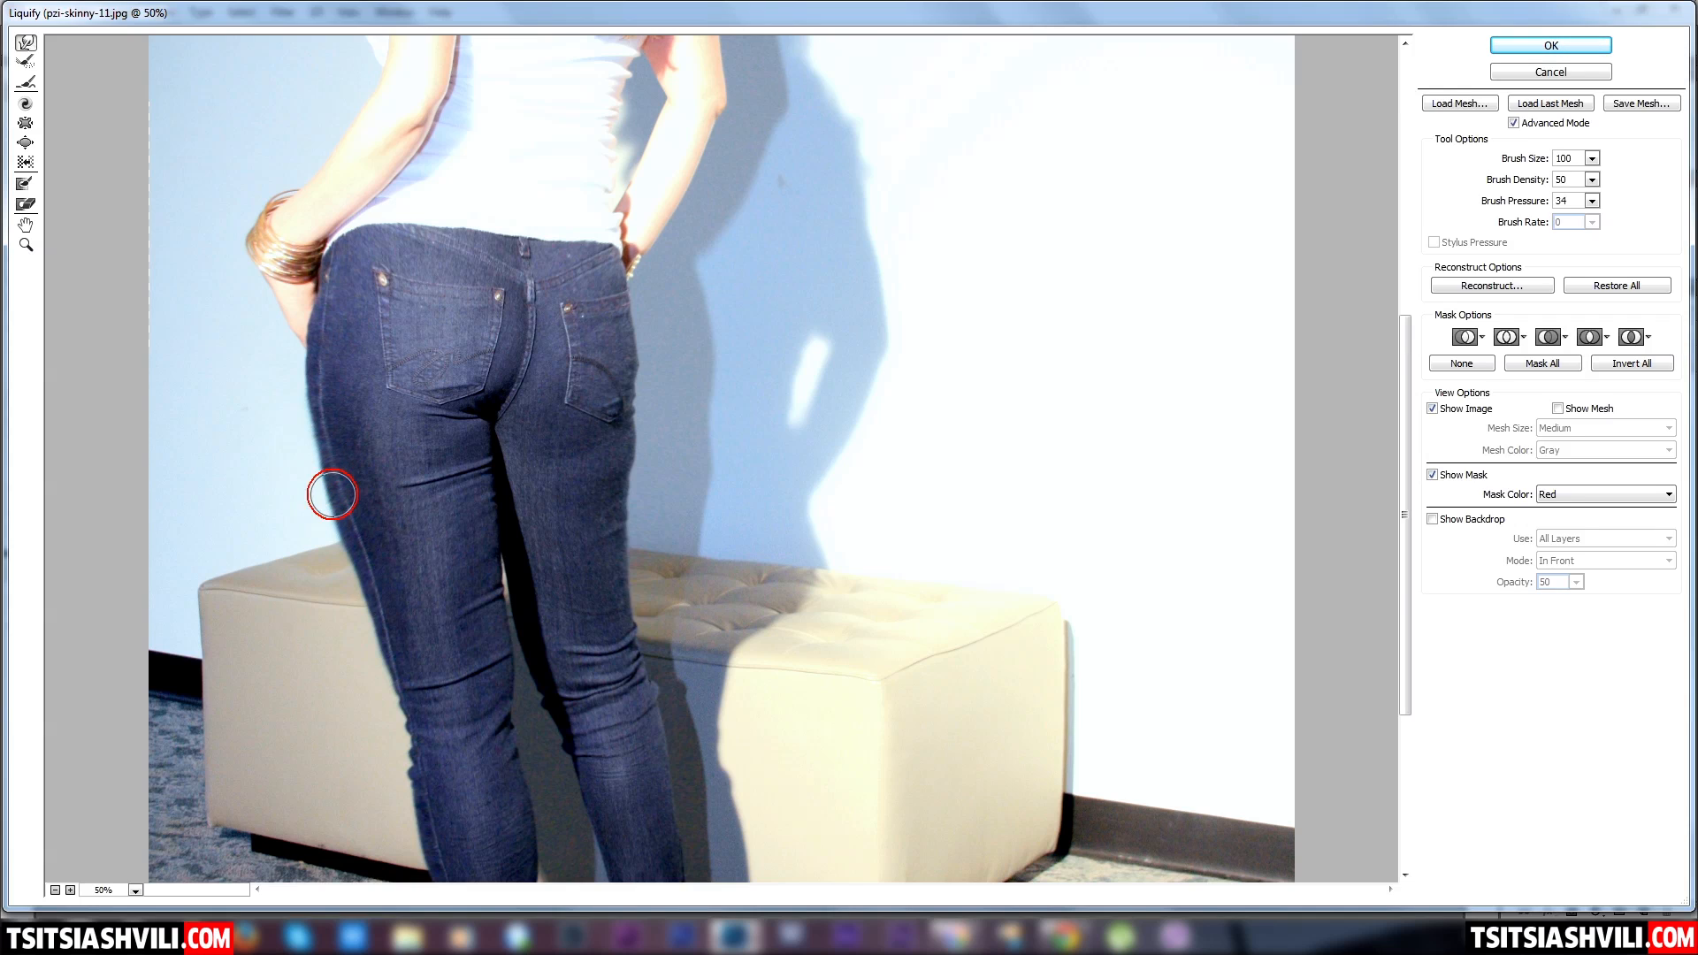
click(313, 432)
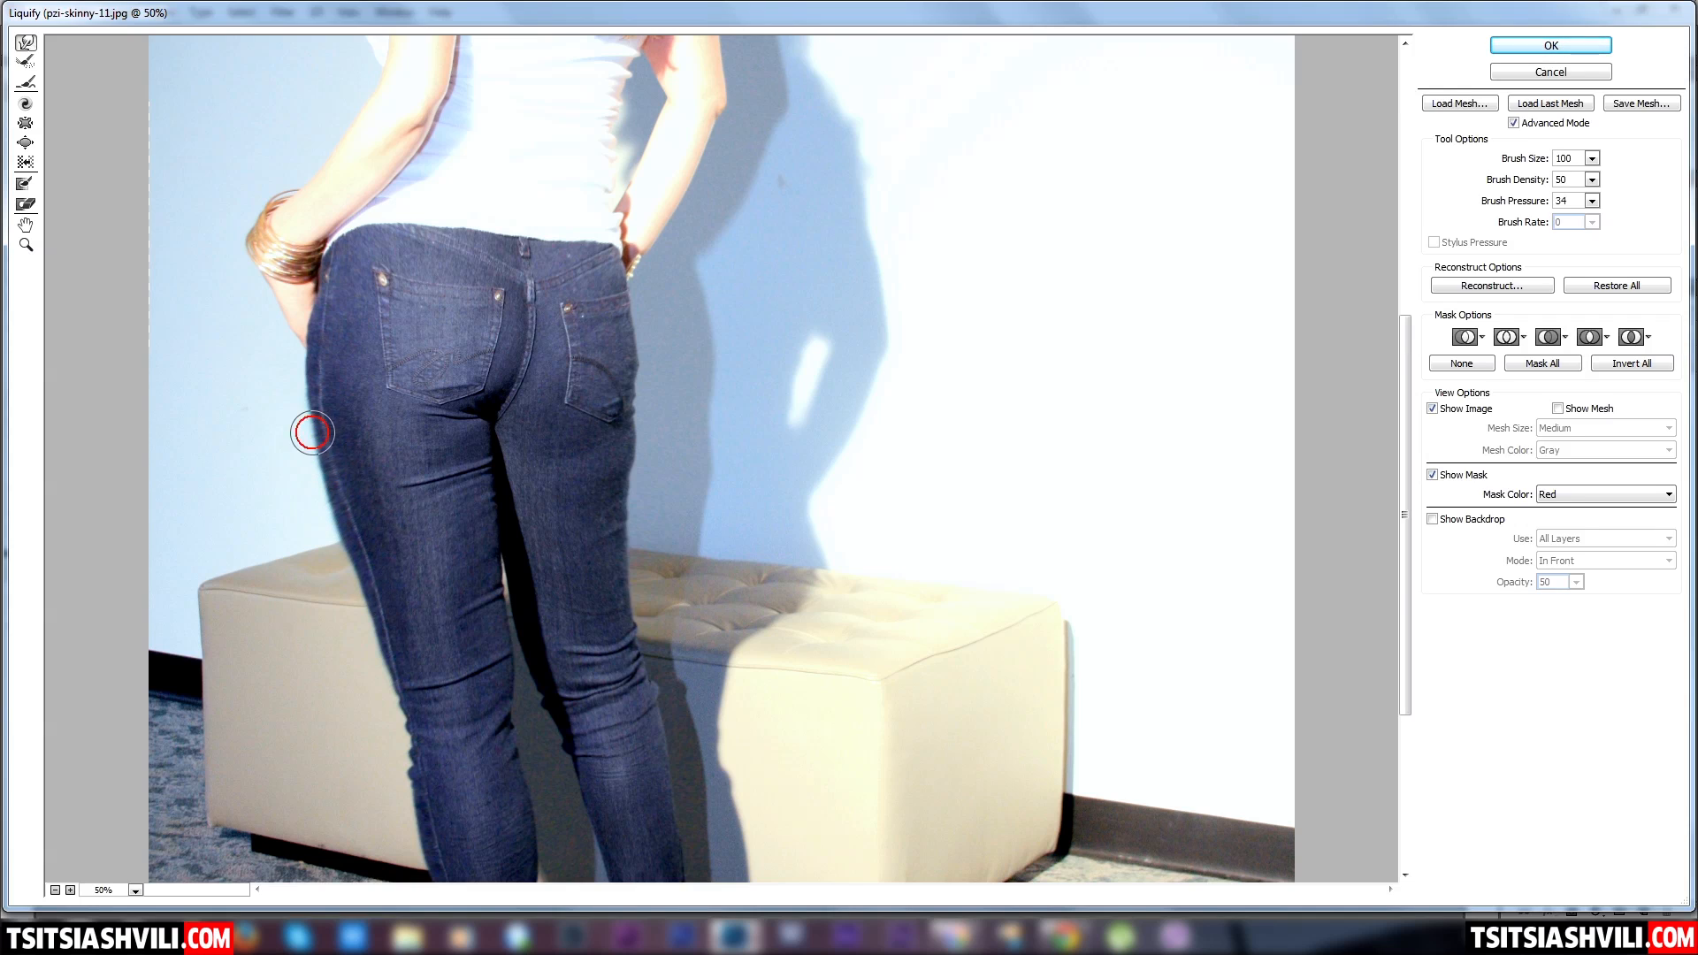
drag(312, 423, 306, 371)
mouse_move(331, 501)
mouse_down()
mouse_move(360, 591)
mouse_move(390, 614)
mouse_up()
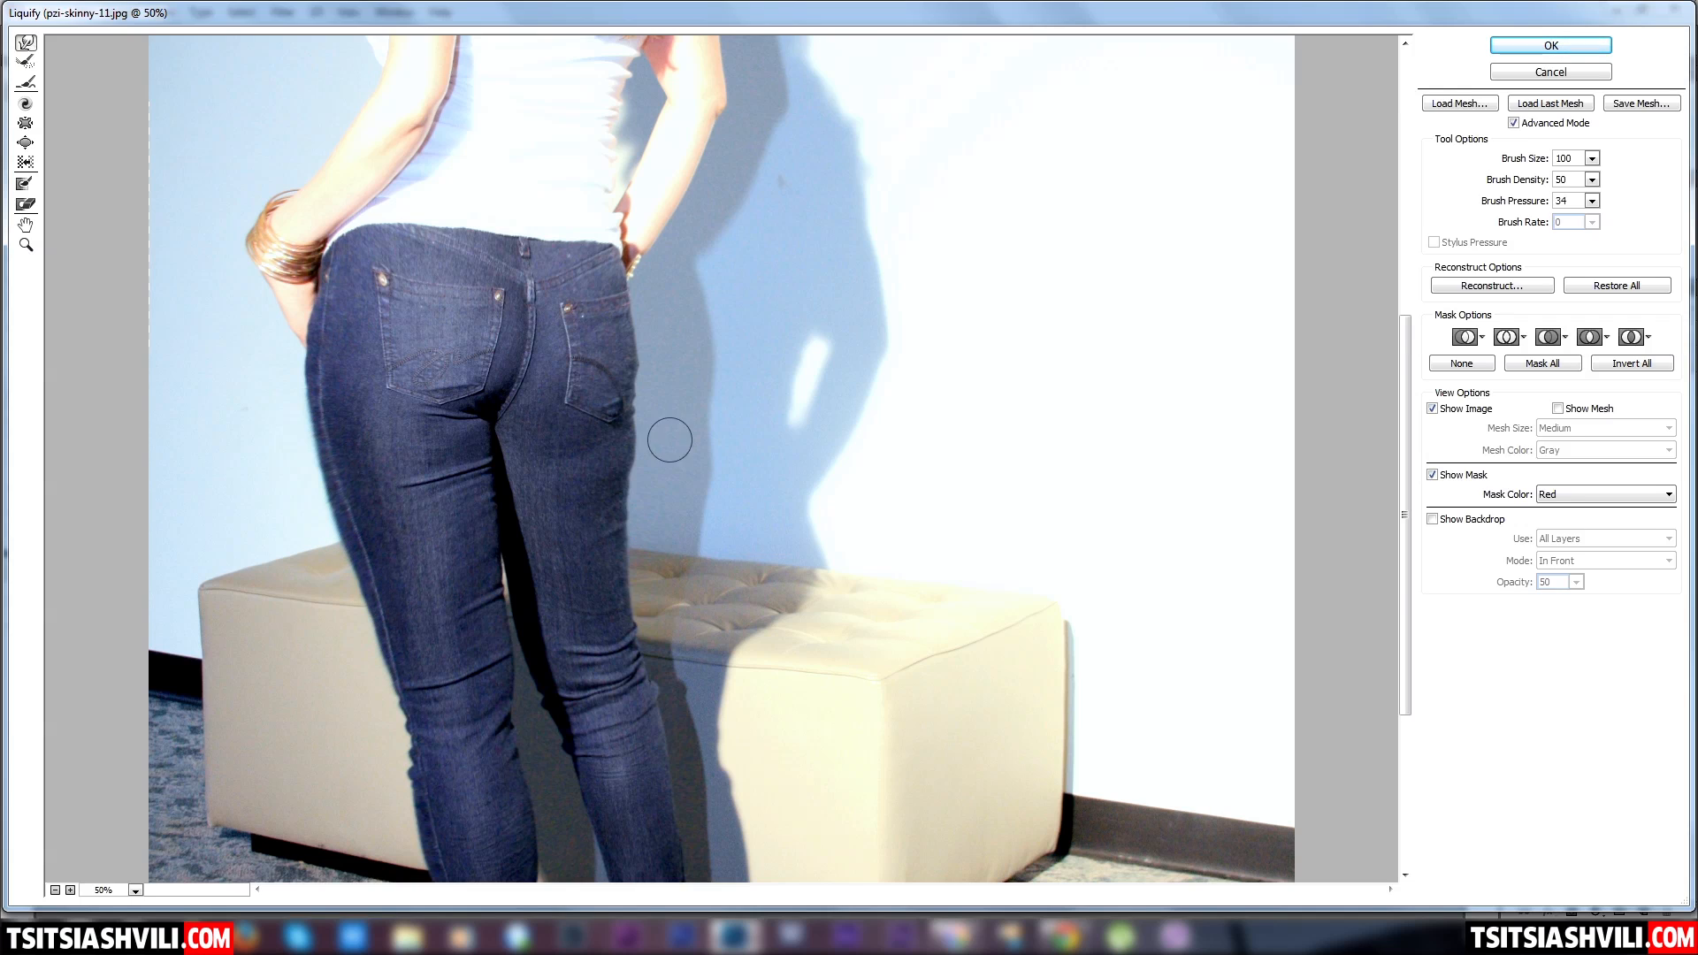
Smooth the right outline of the hip and upper thigh with short Forward Warp strokes
mouse_move(639, 455)
mouse_down()
mouse_move(646, 439)
mouse_move(621, 485)
mouse_up()
drag(633, 353, 636, 366)
key(alt)
key(ctrl+minus)
key(ctrl+minus)
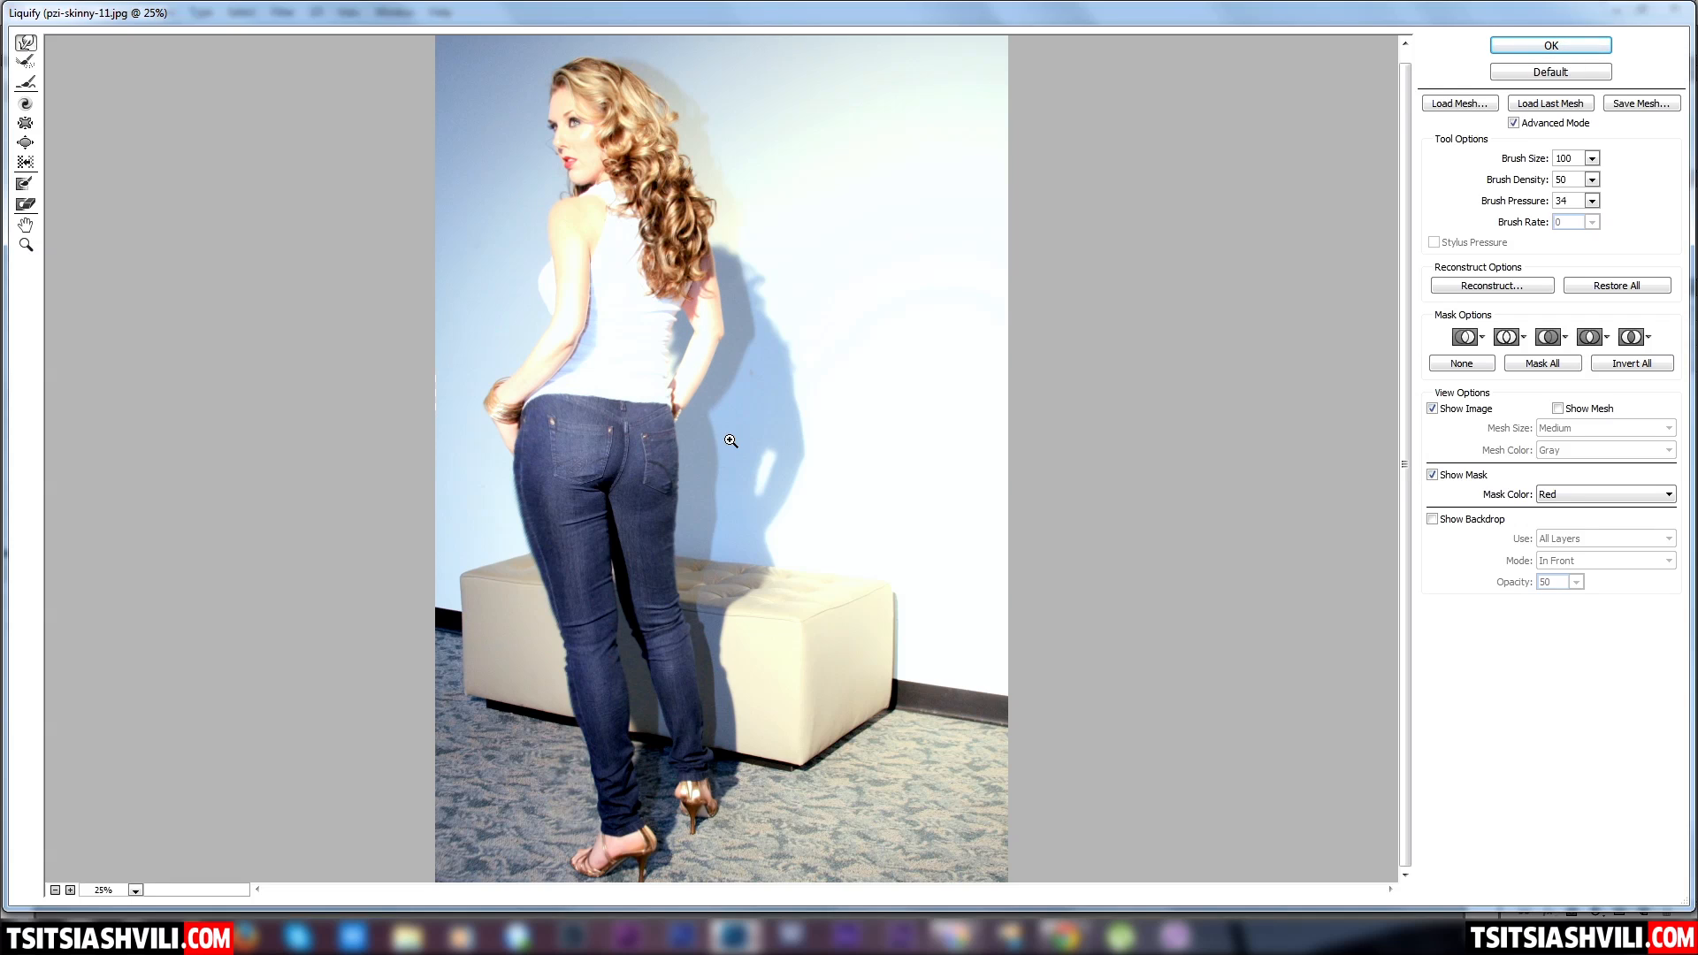
Reshape the tank top's right edge at the waist and the left end of the jeans' waistband with Forward Warp at brush size 200
key(ctrl+plus)
key(ctrl+plus)
key(ctrl+plus)
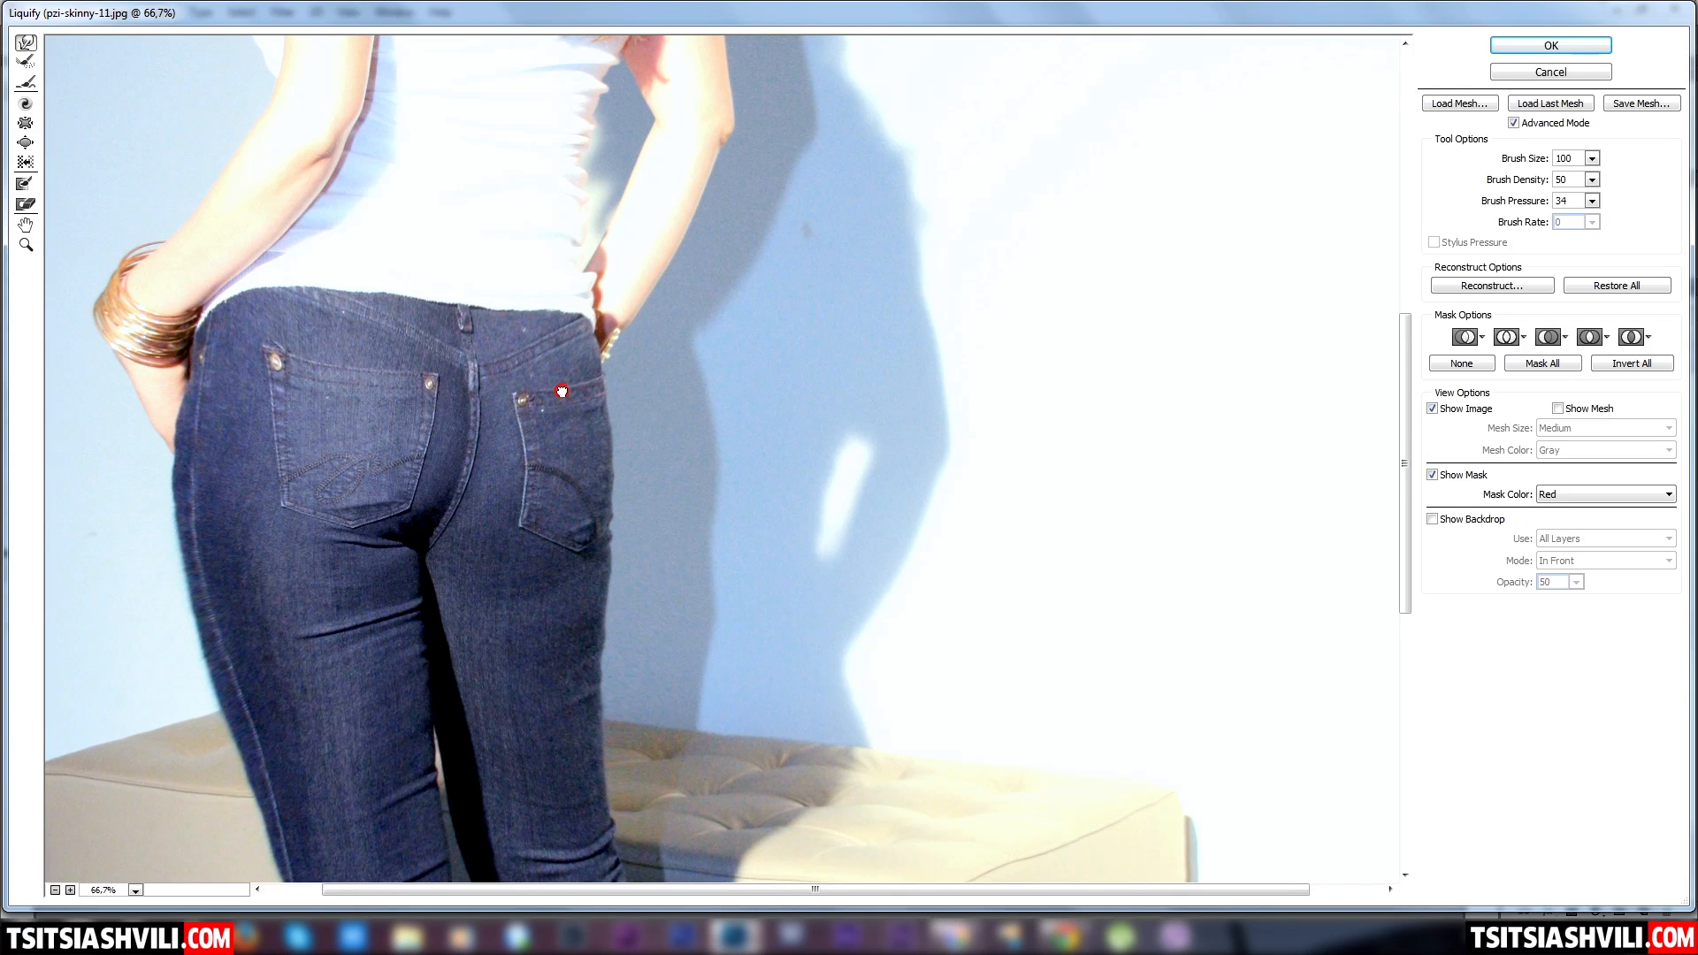
drag(561, 391, 643, 502)
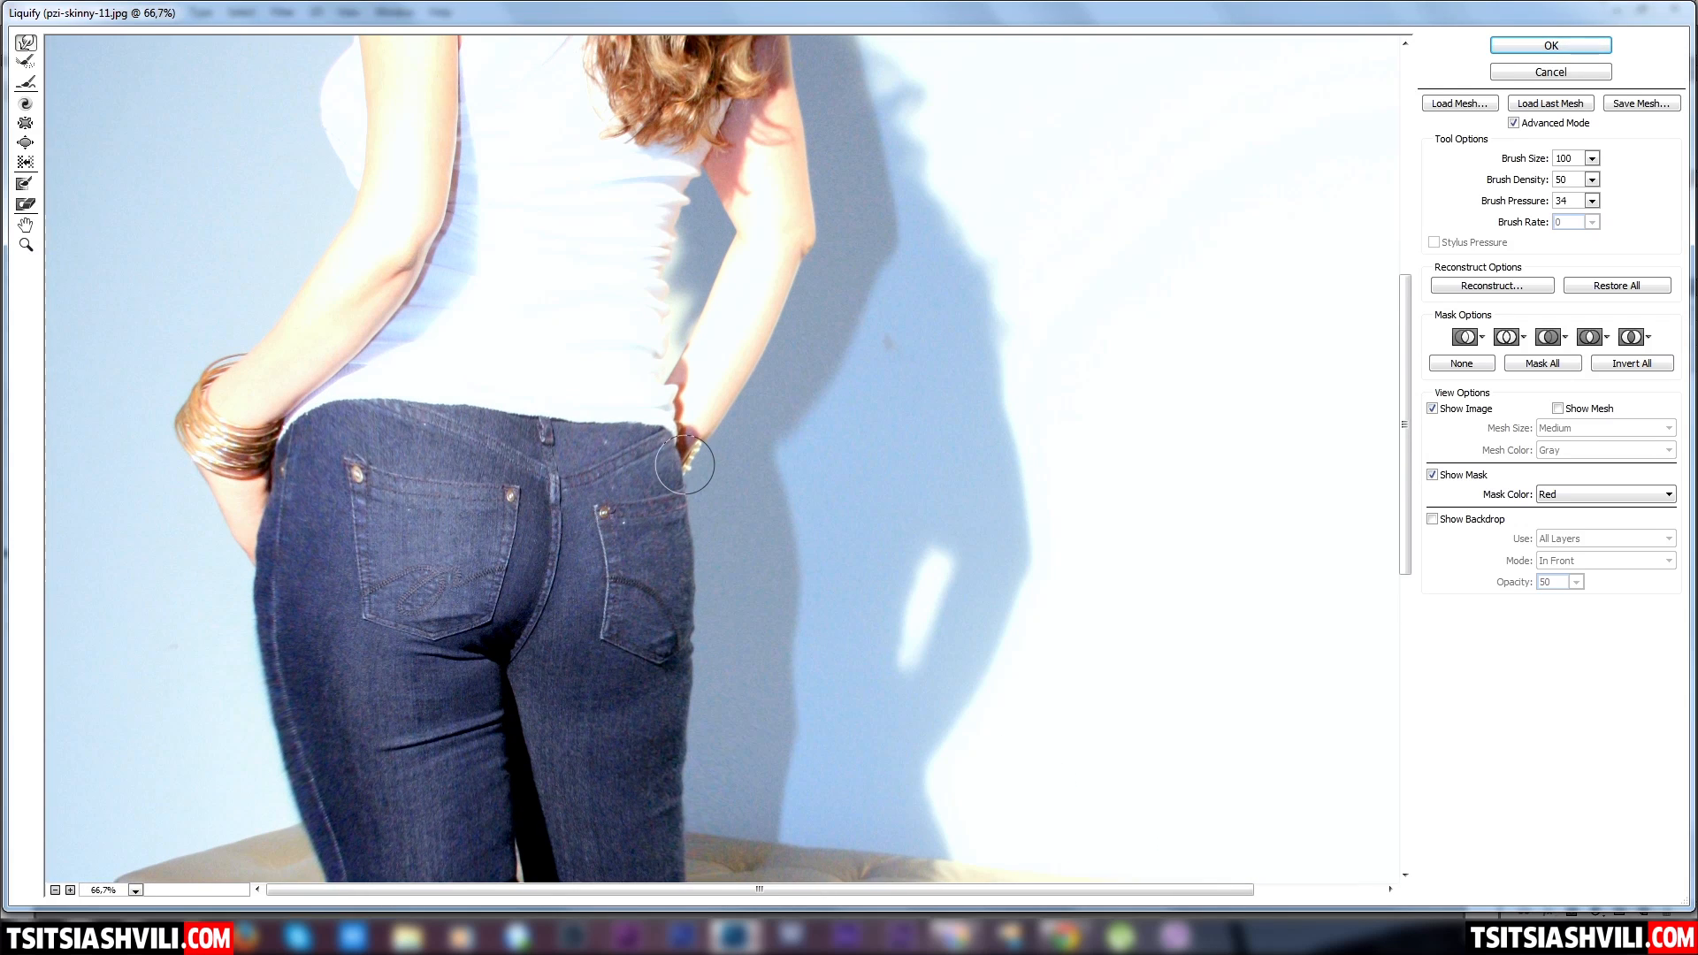
key(bracketright)
key(bracketright)
key(bracketright)
key(bracketright)
key(bracketright)
key(bracketright)
key(bracketright)
key(bracketright)
key(bracketright)
key(bracketright)
mouse_move(670, 238)
mouse_down()
mouse_move(630, 273)
mouse_move(629, 326)
mouse_move(570, 341)
mouse_up()
click(591, 340)
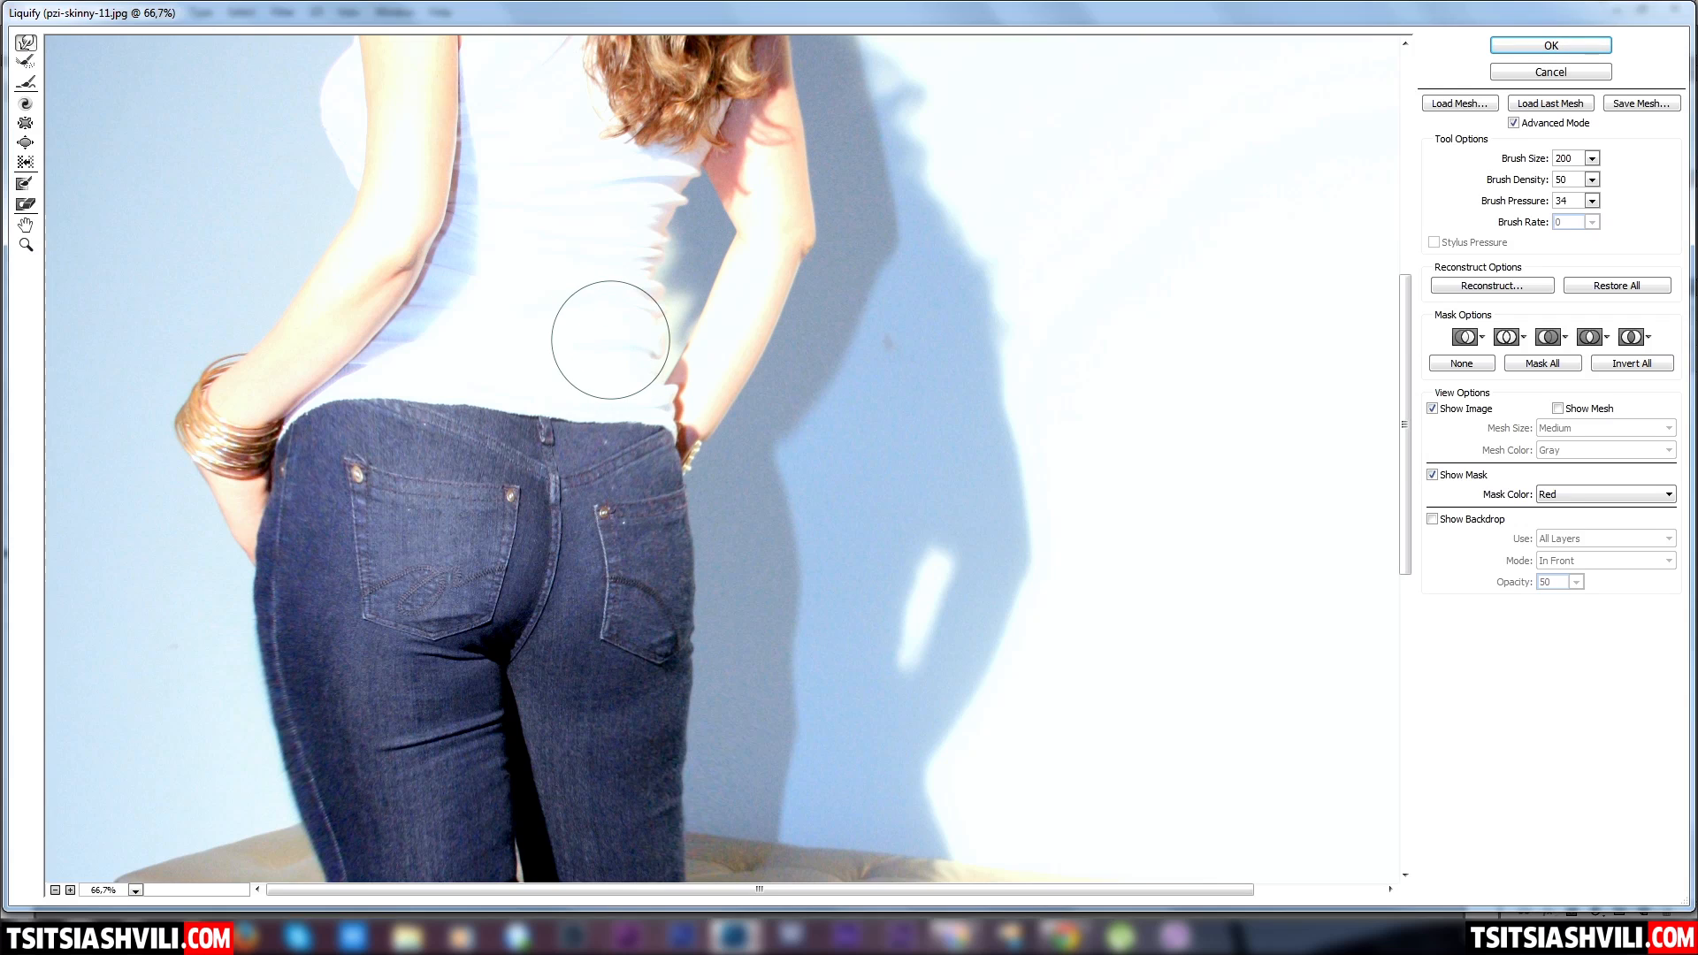
click(320, 416)
mouse_move(319, 416)
mouse_down()
mouse_move(287, 426)
mouse_move(301, 427)
mouse_move(280, 489)
mouse_move(346, 385)
mouse_move(424, 386)
mouse_up()
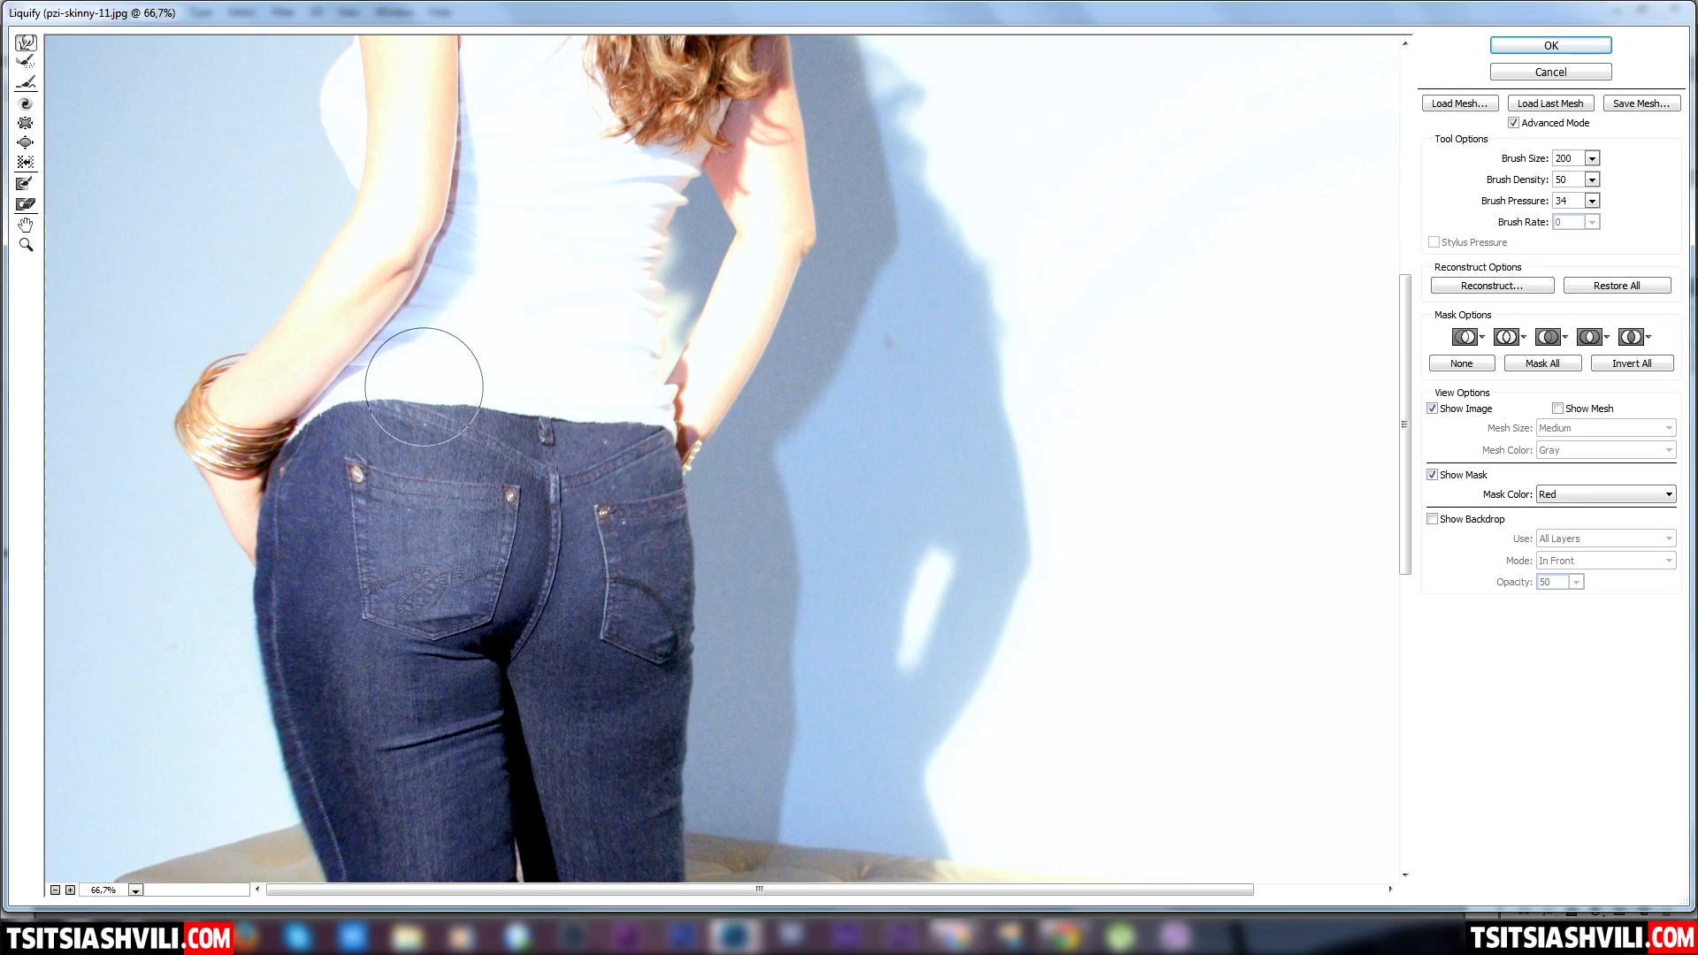
Smooth the jeans' waistband and the tank top's right edge with tiny Forward Warp strokes of a smaller brush
key(bracketleft)
key(bracketleft)
key(bracketleft)
key(bracketleft)
key(bracketleft)
key(bracketleft)
key(bracketleft)
drag(467, 391, 469, 398)
drag(368, 390, 366, 406)
drag(591, 425, 583, 423)
drag(689, 201, 682, 201)
drag(665, 311, 650, 276)
Refine the jeans' waistband edge beside the bracelets with Forward Warp at brush size 90
key(bracketright)
key(bracketright)
key(bracketright)
key(bracketright)
key(bracketright)
key(bracketright)
key(bracketright)
key(bracketright)
key(bracketright)
key(bracketright)
key(bracketright)
key(bracketright)
key(bracketright)
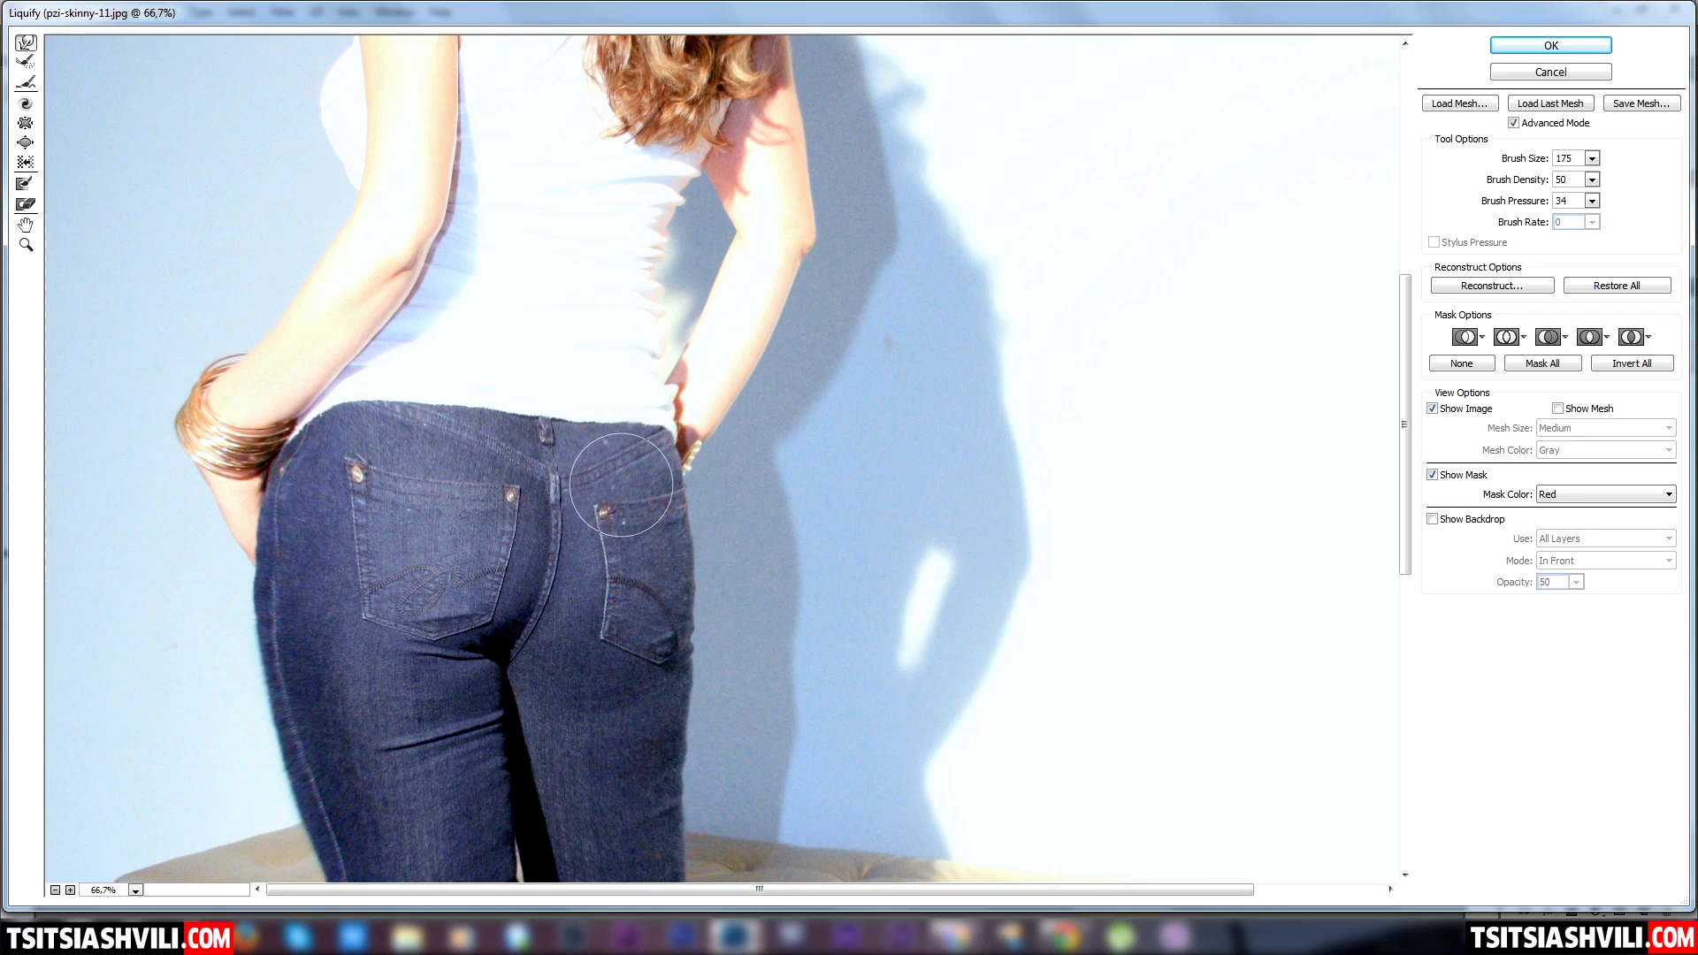
key(bracketleft)
key(bracketleft)
key(bracketleft)
key(bracketleft)
key(bracketleft)
key(bracketleft)
key(bracketleft)
key(bracketleft)
key(bracketleft)
key(bracketleft)
key(bracketleft)
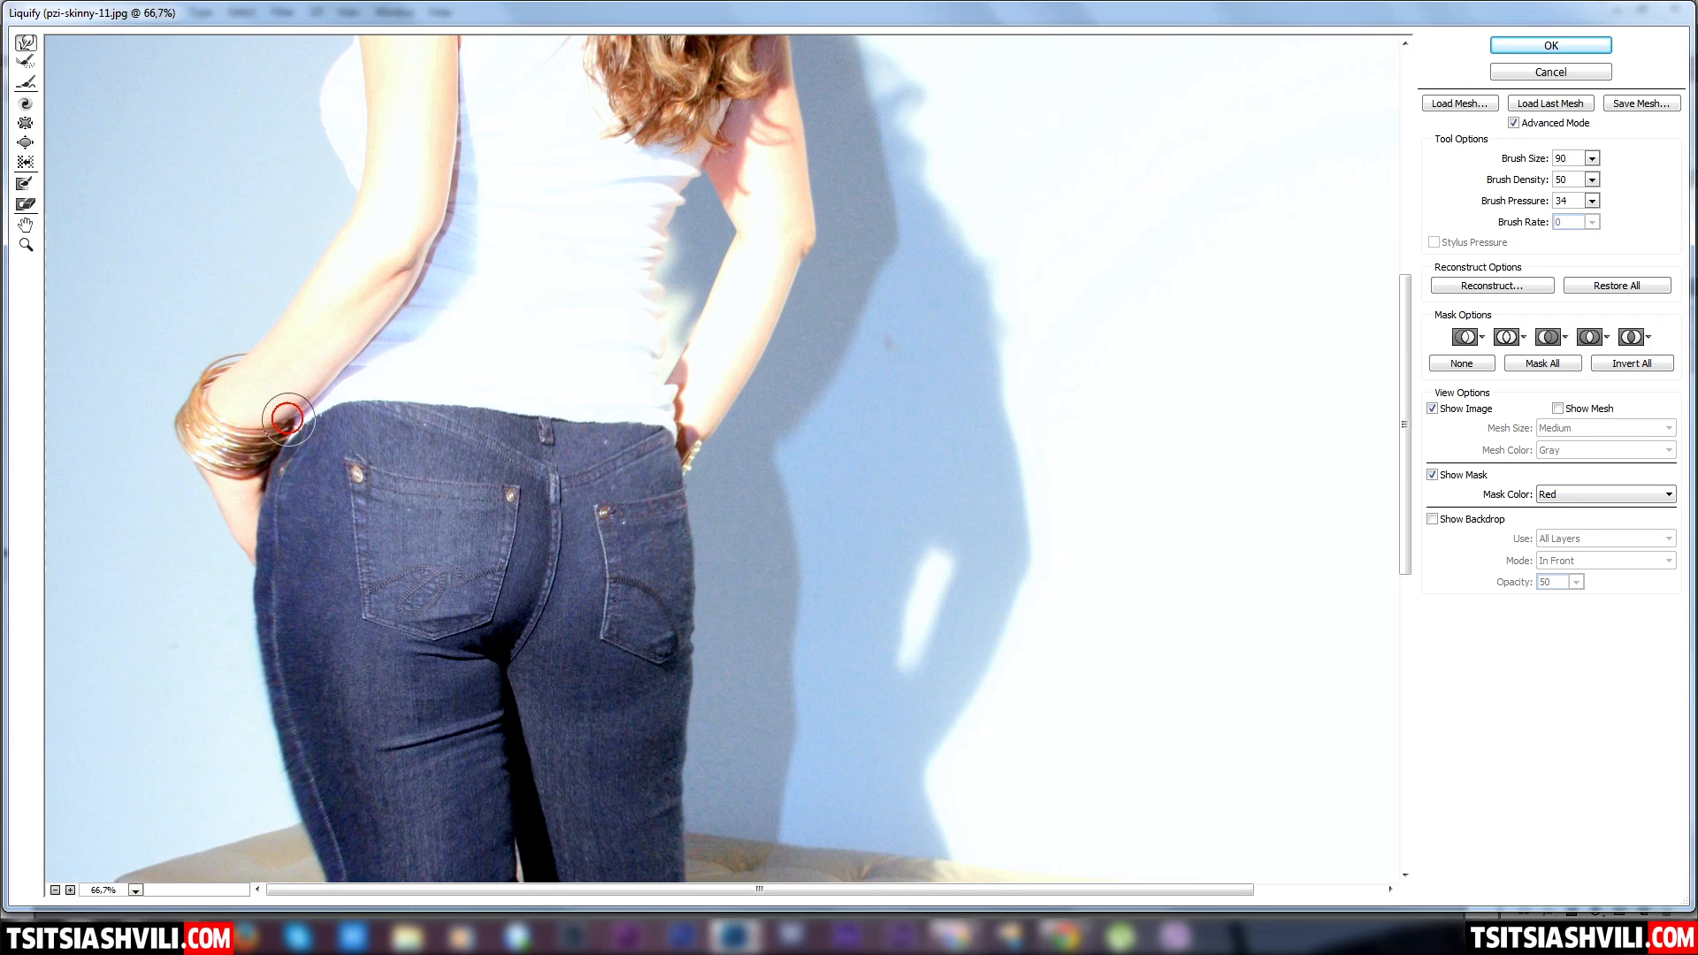
mouse_move(304, 404)
mouse_down()
mouse_move(339, 359)
mouse_move(288, 411)
mouse_move(334, 379)
mouse_move(314, 397)
mouse_up()
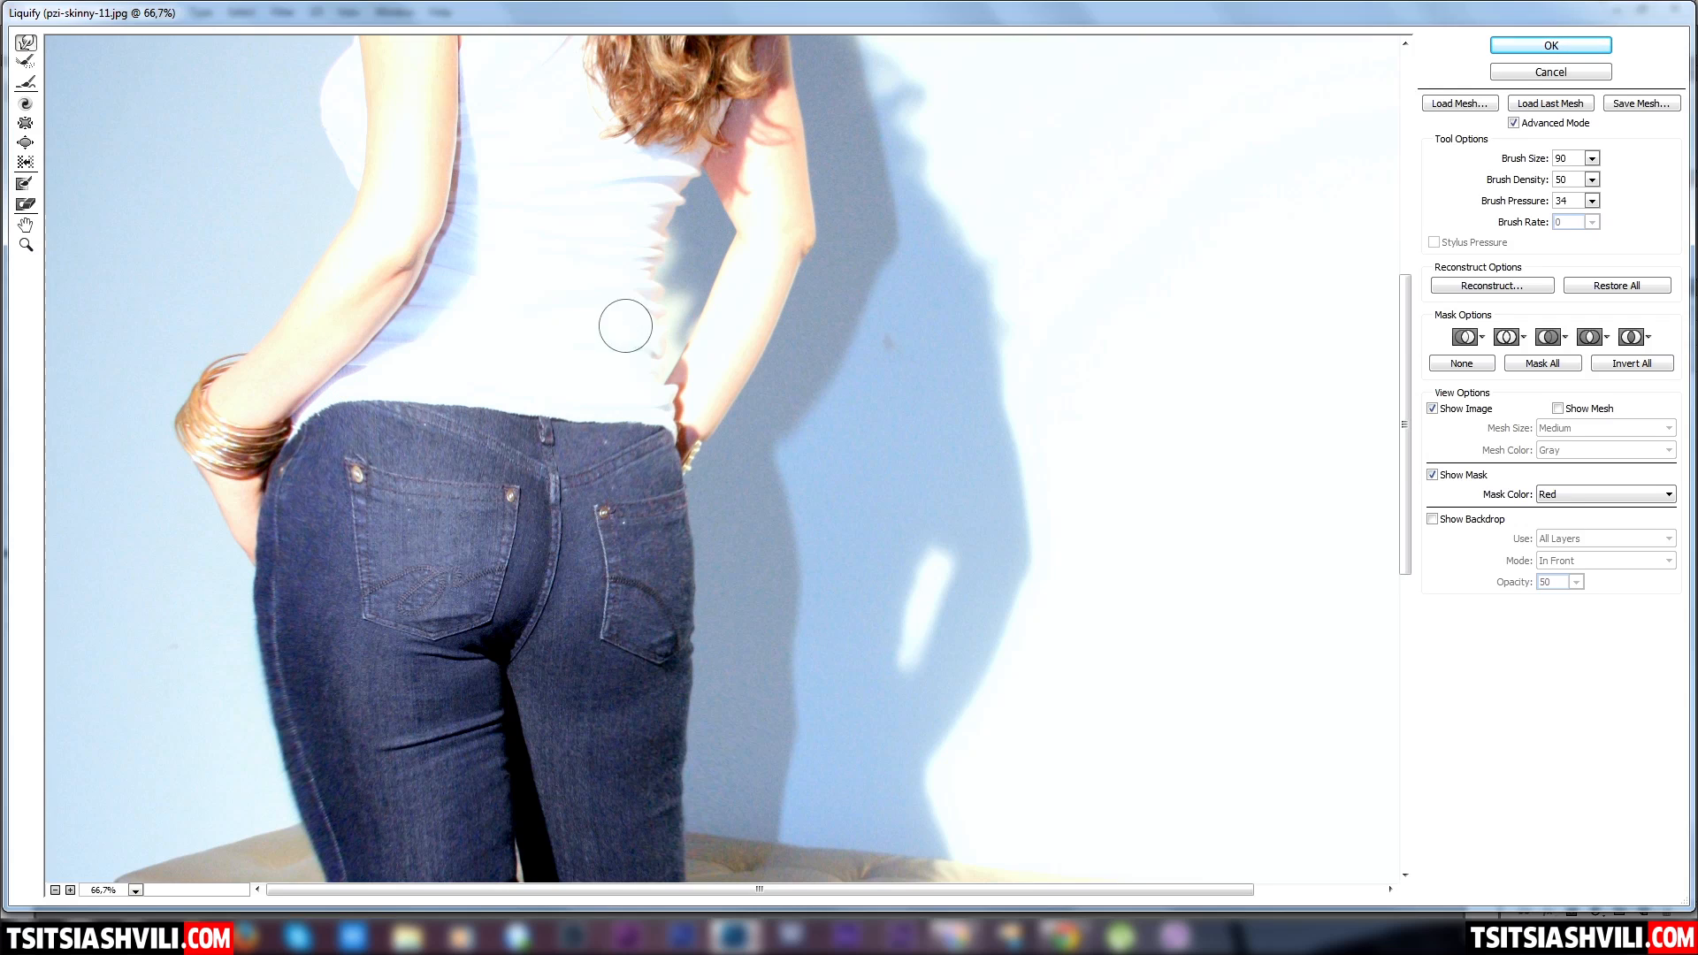
mouse_move(470, 216)
mouse_down()
mouse_move(659, 398)
mouse_move(712, 506)
mouse_move(732, 624)
mouse_move(734, 594)
mouse_up()
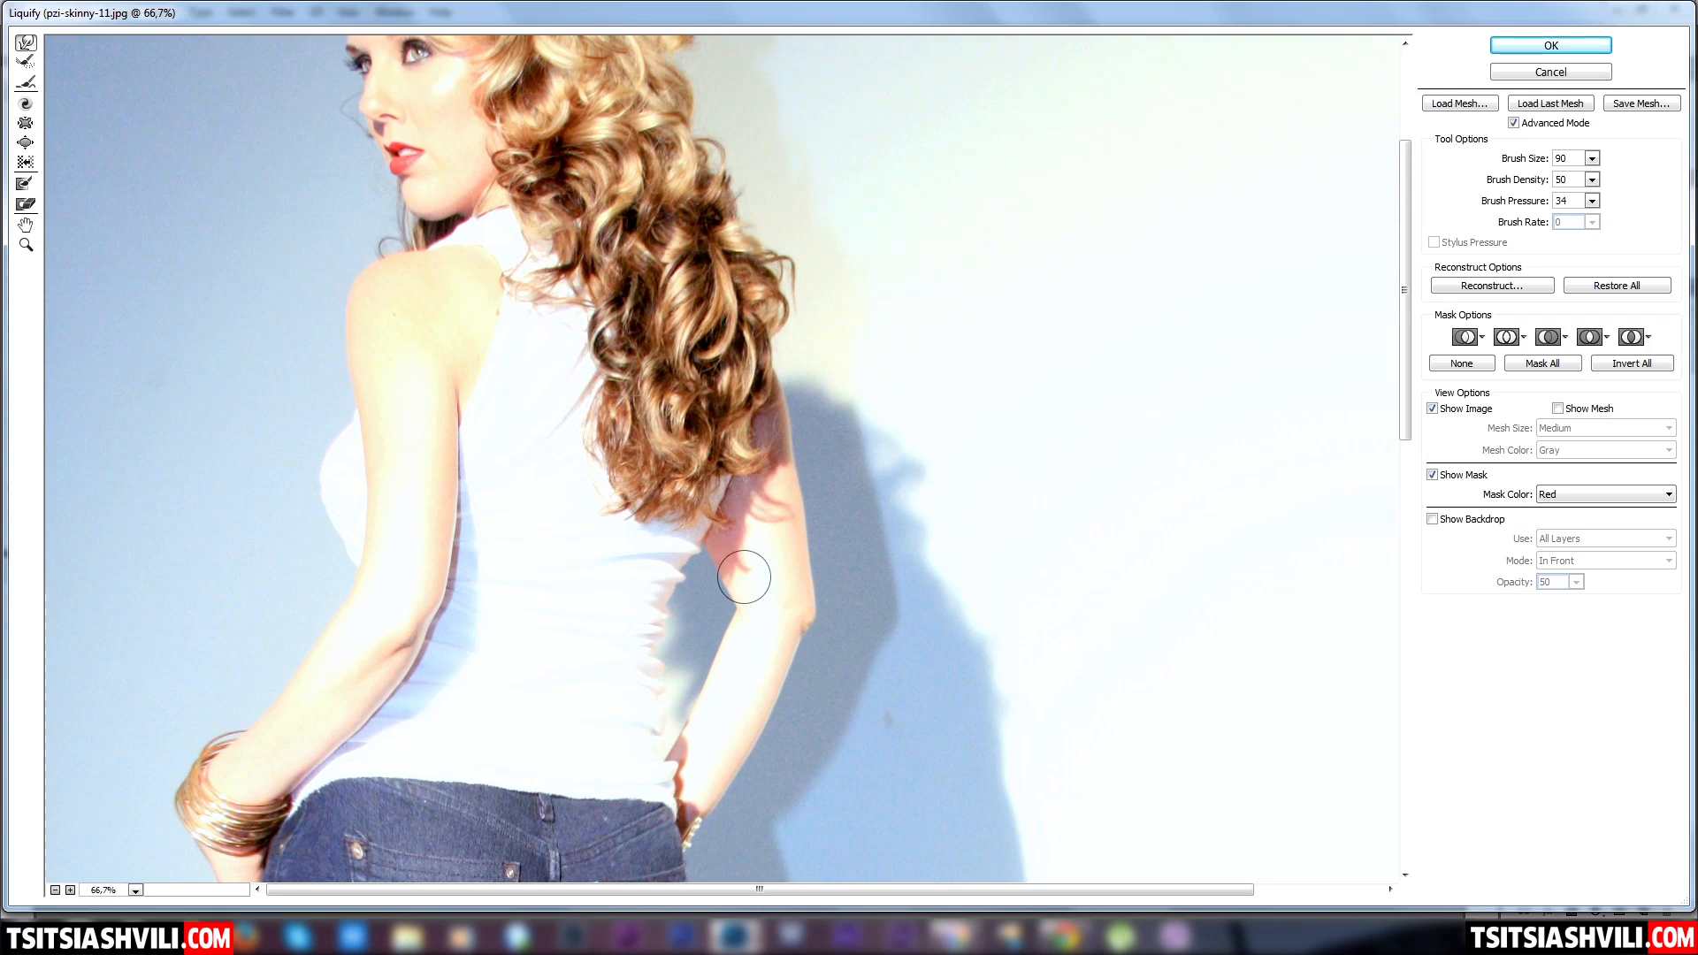
alt+click(745, 578)
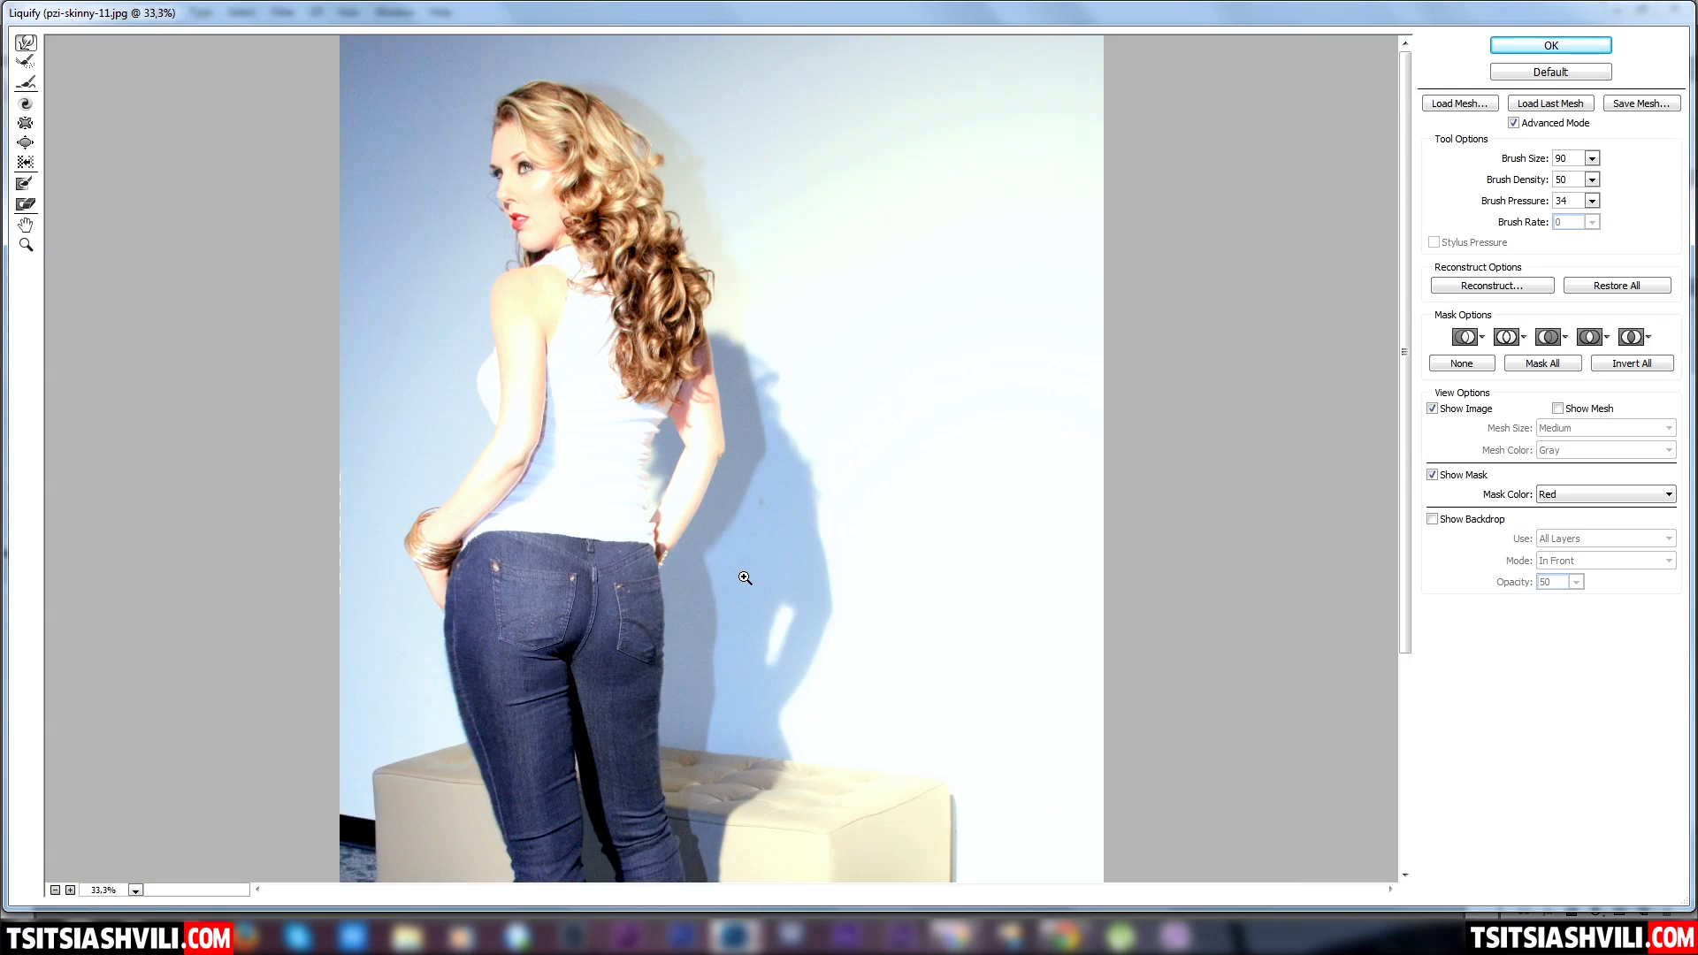
alt+click(745, 578)
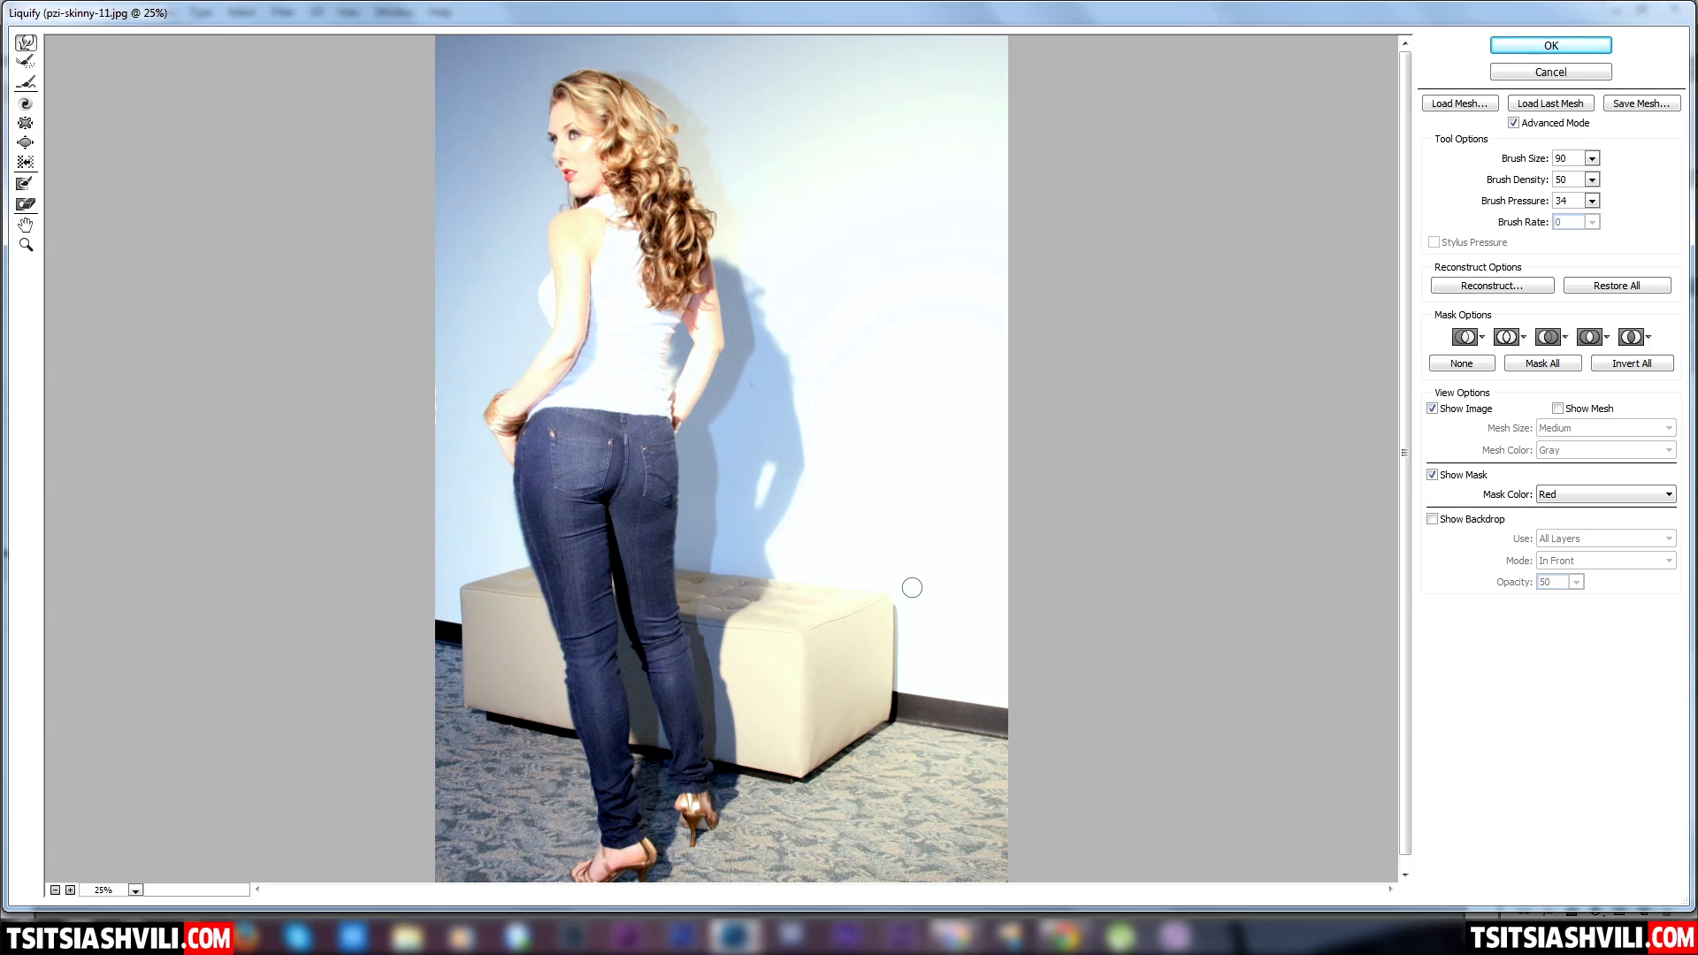
click(912, 588)
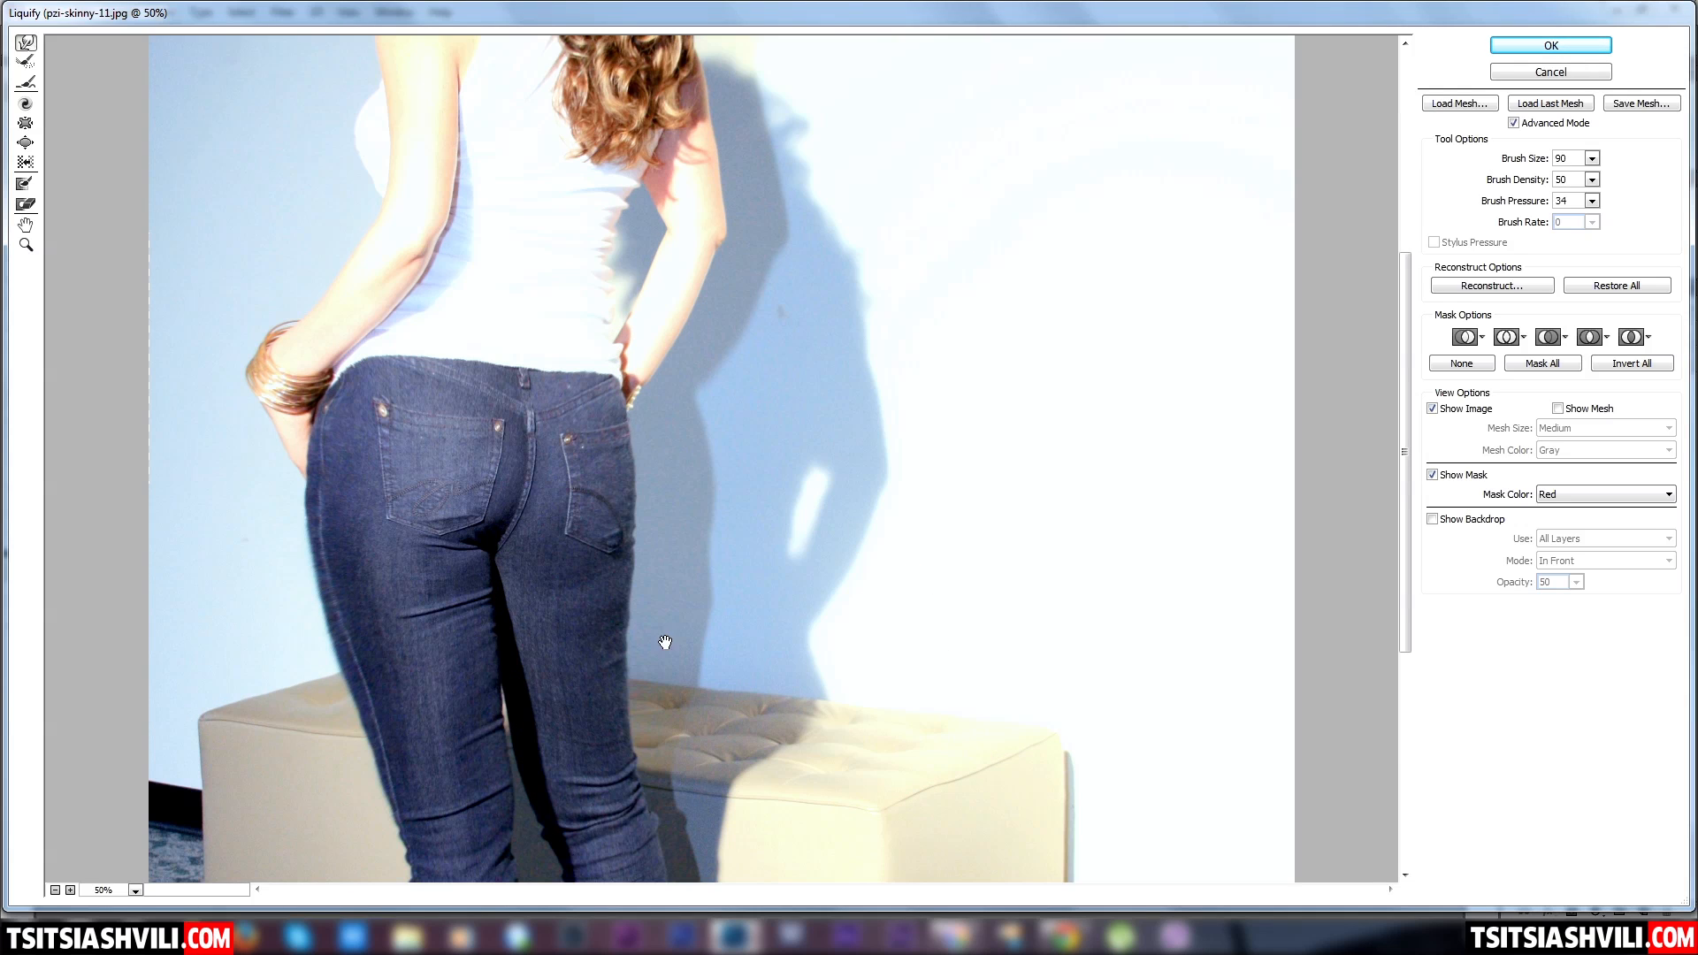
Smooth the inner edges of both jeans legs around the knees with short Forward Warp strokes
mouse_move(665, 642)
mouse_down()
mouse_move(659, 383)
mouse_move(691, 355)
mouse_up()
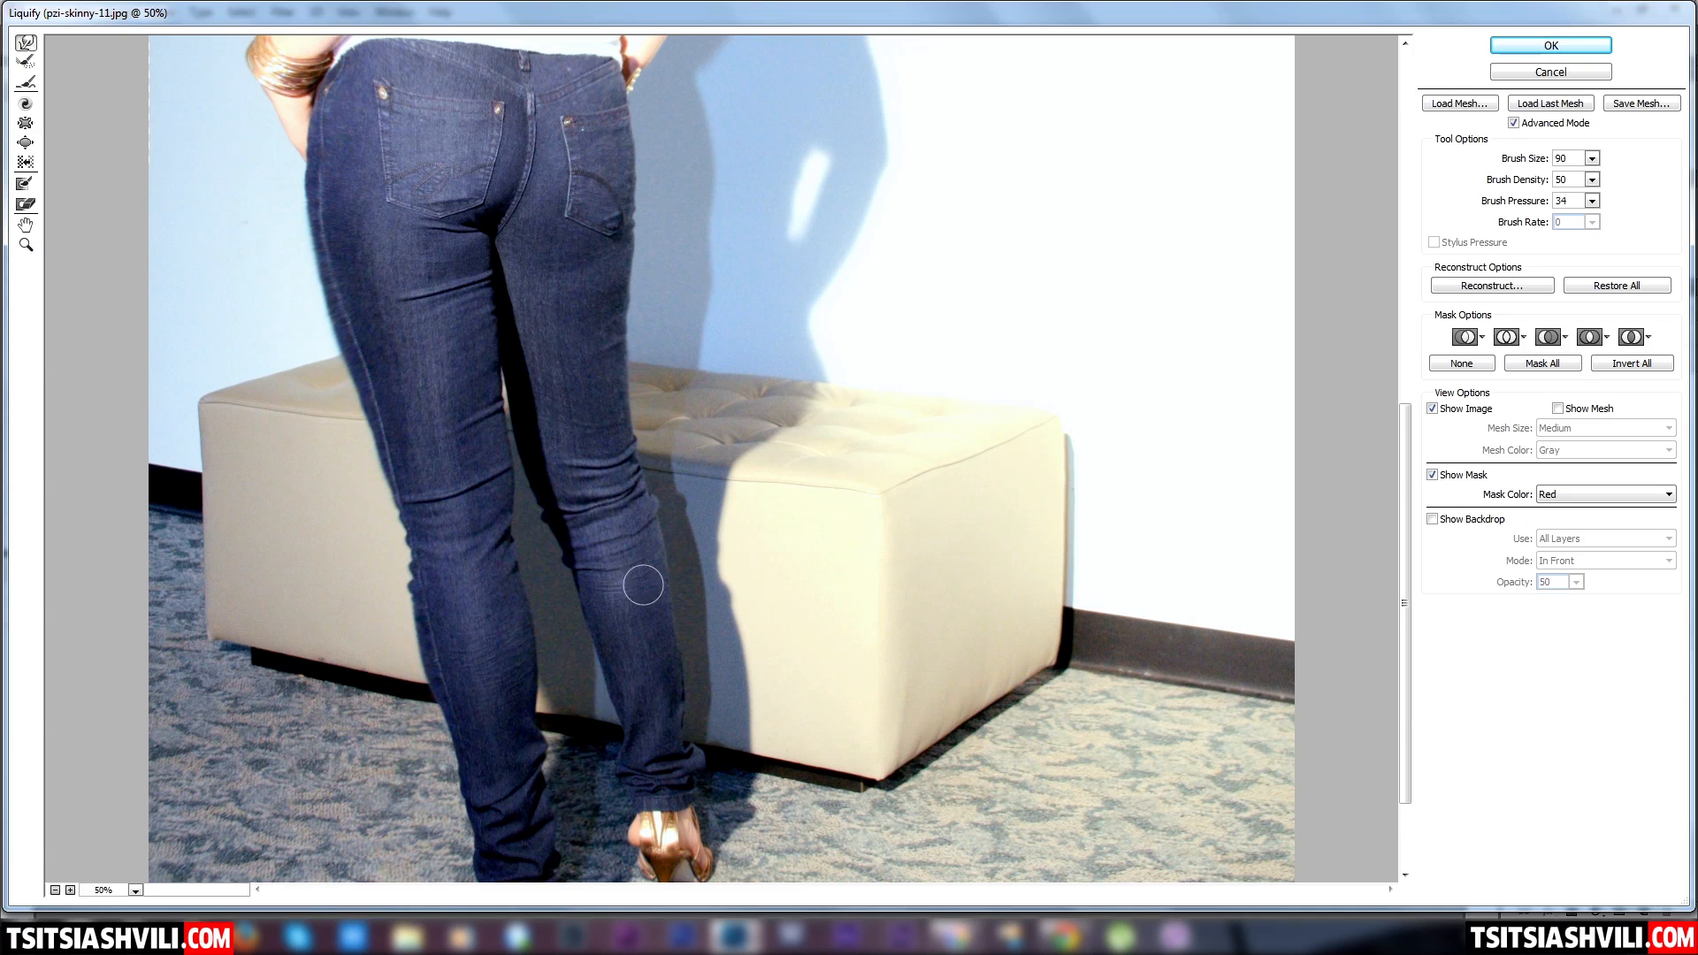
drag(631, 823, 634, 695)
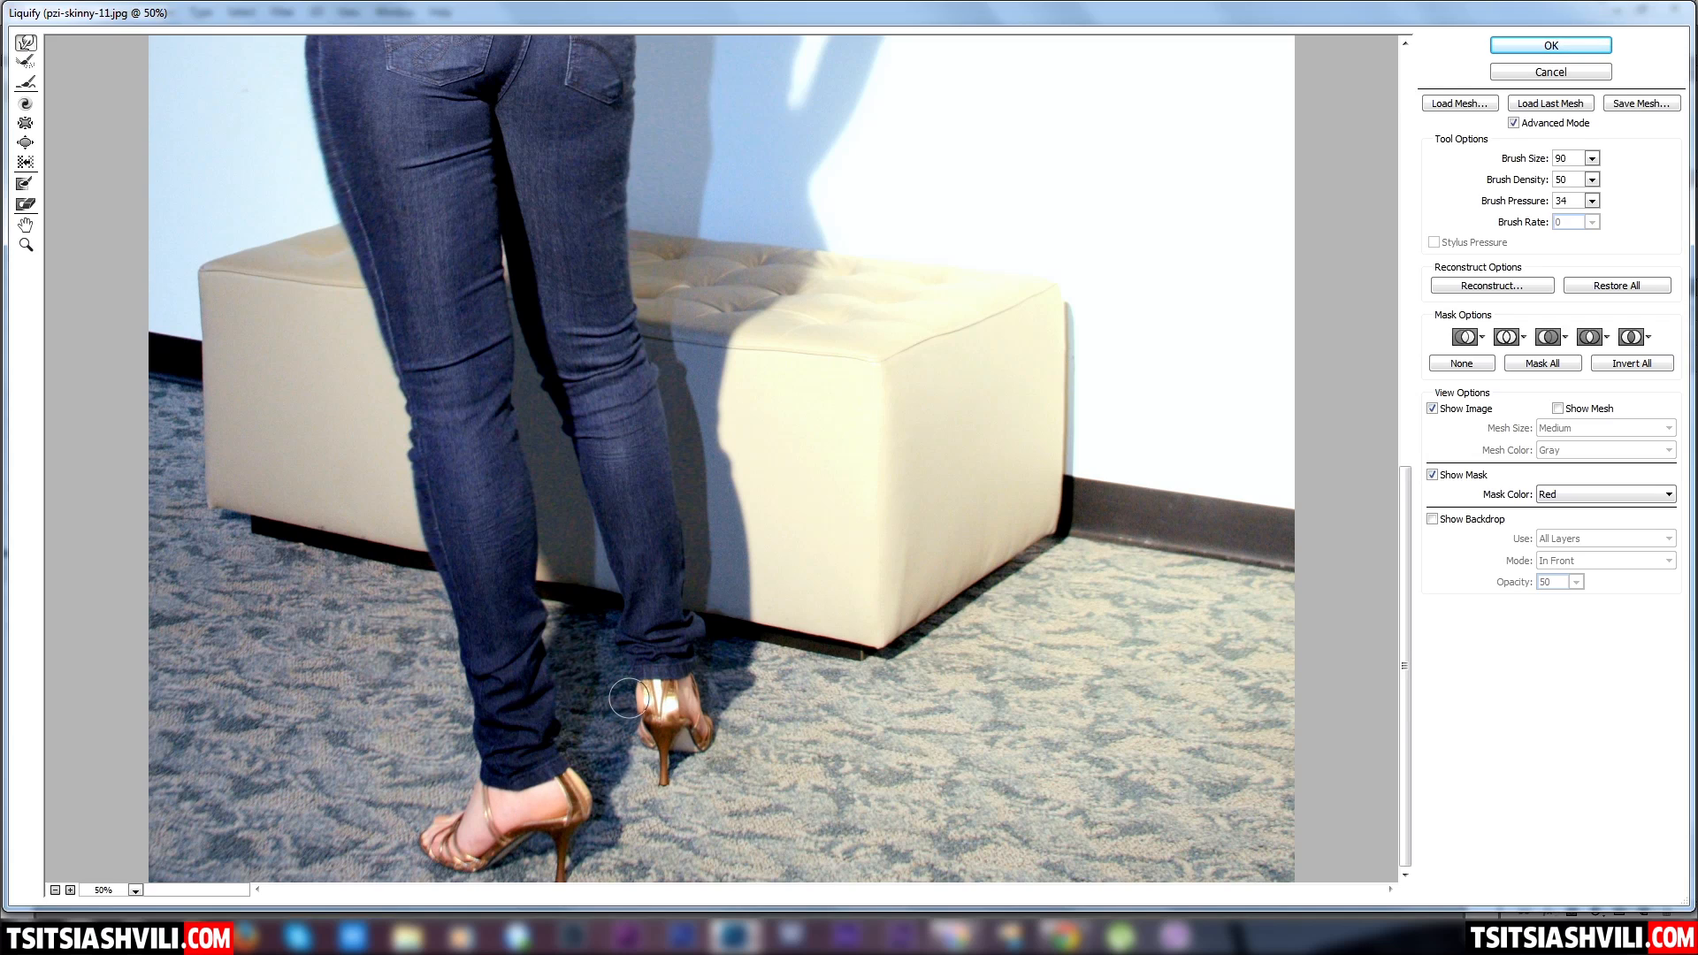
drag(650, 256, 676, 542)
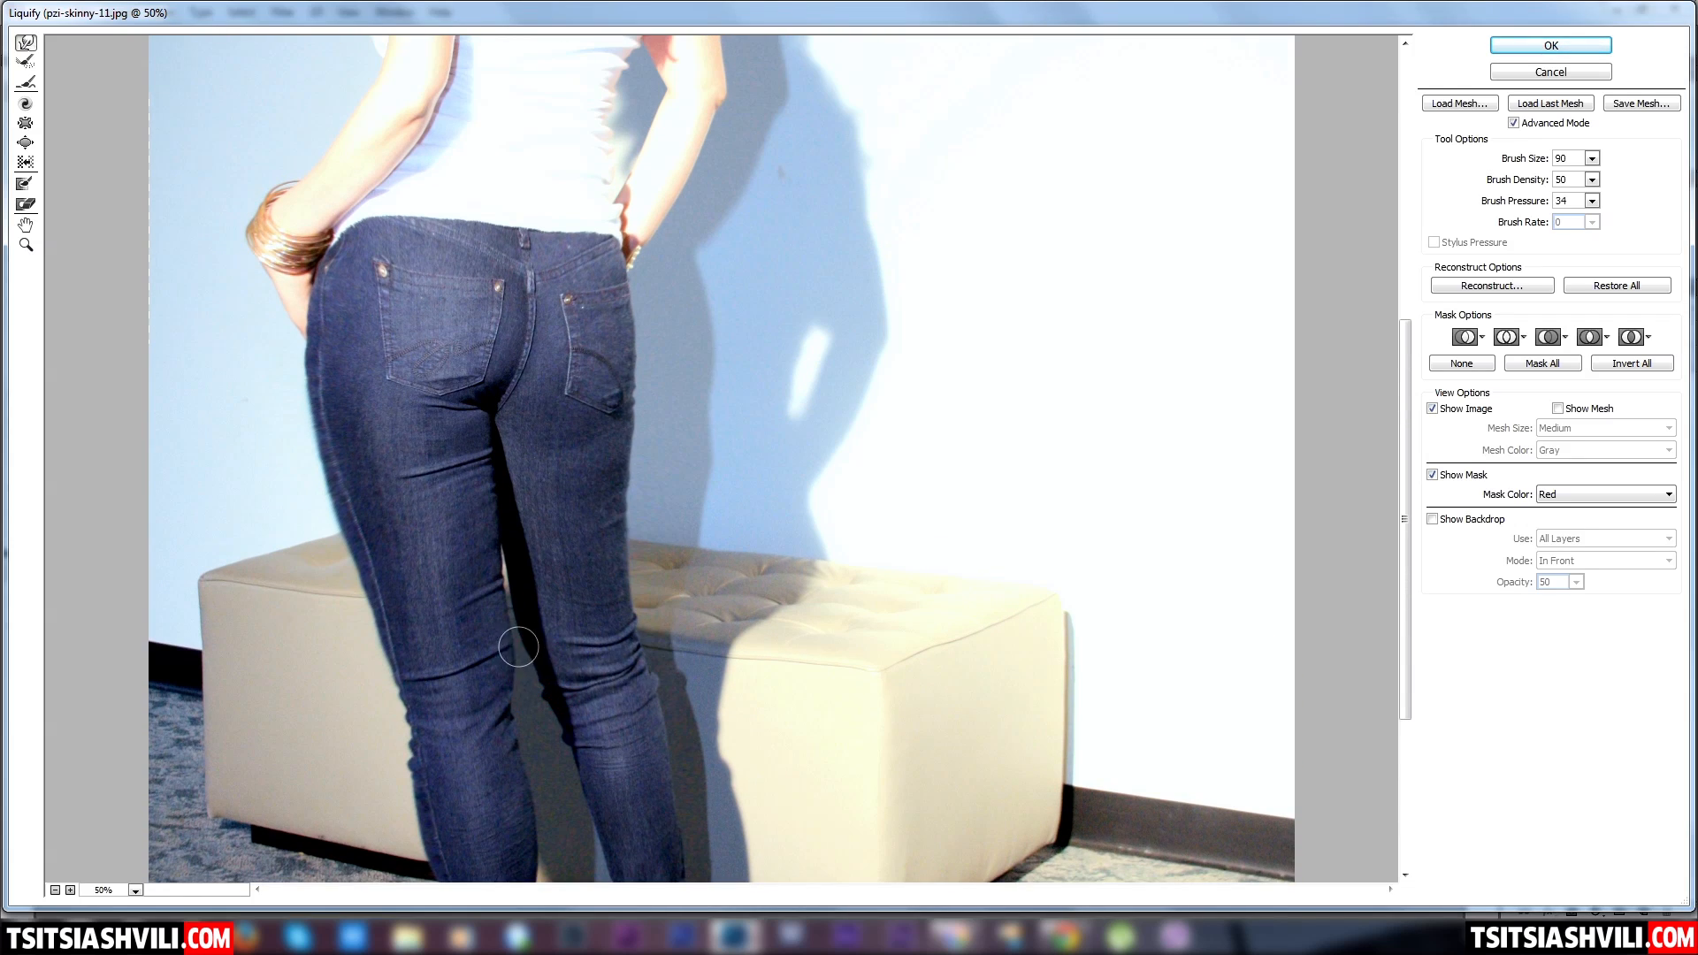
drag(526, 647, 519, 625)
click(519, 617)
click(520, 625)
drag(521, 646, 535, 657)
drag(514, 595, 518, 596)
drag(556, 740, 539, 682)
drag(663, 368, 684, 337)
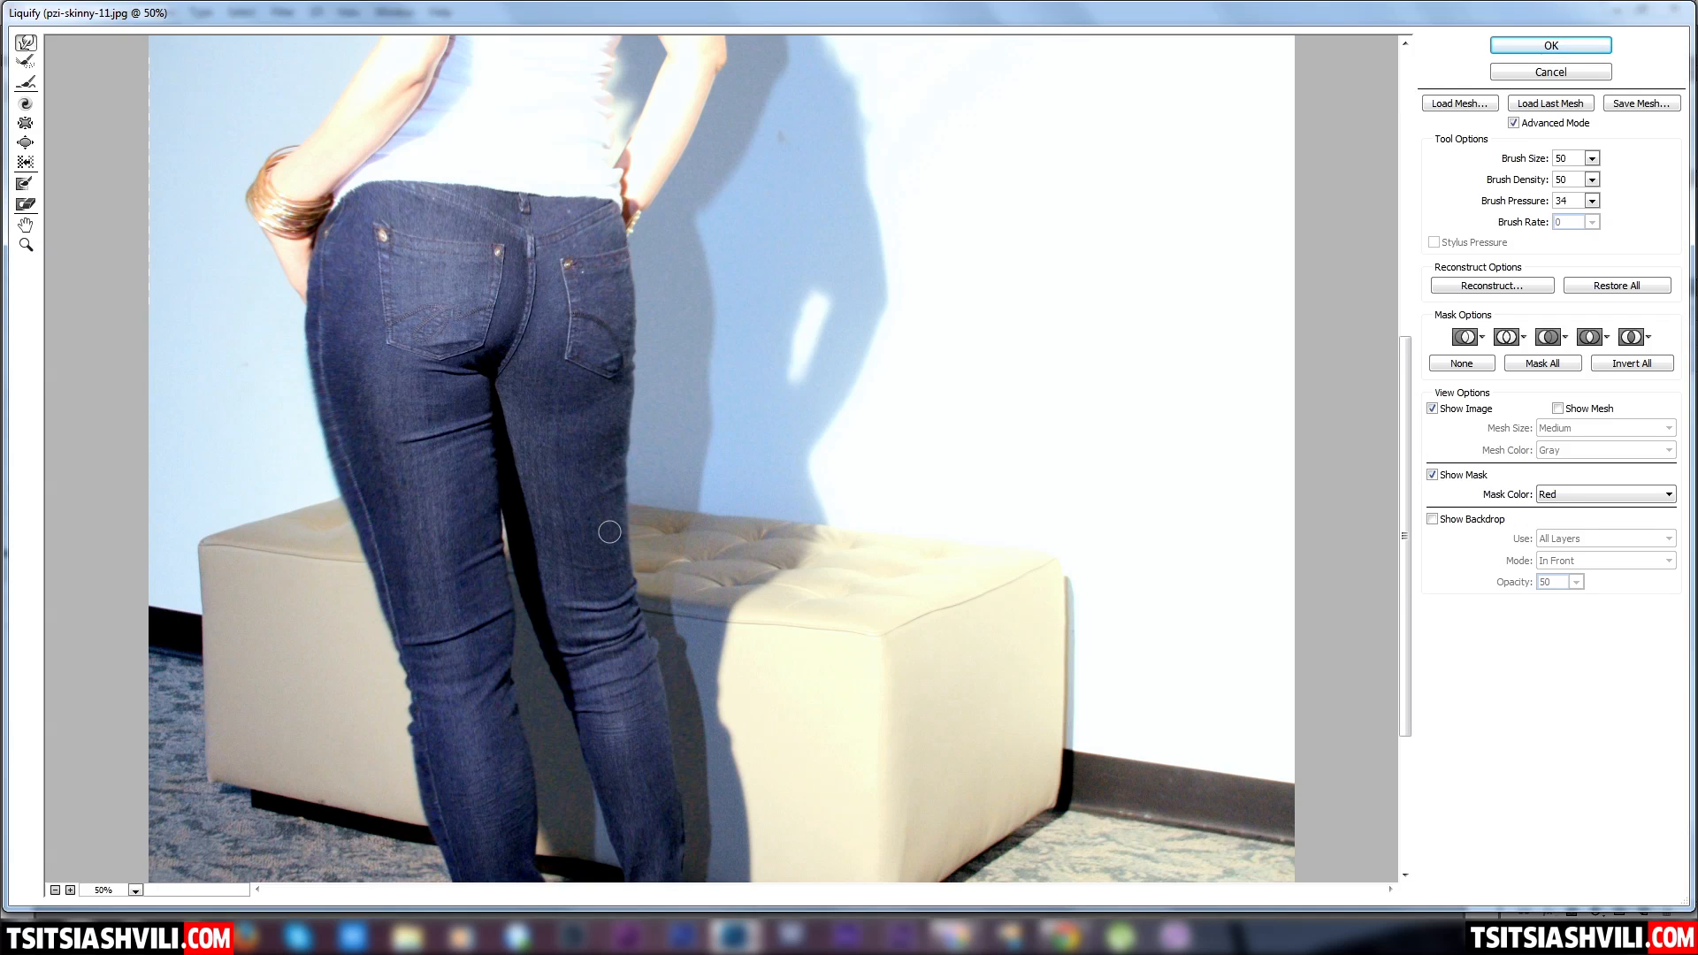
Smooth the inner and outer edges of the left thigh above the knee with Forward Warp at brush size 100
key(bracketright)
key(bracketright)
key(bracketright)
key(bracketright)
key(bracketright)
drag(503, 572, 492, 554)
drag(386, 623, 367, 541)
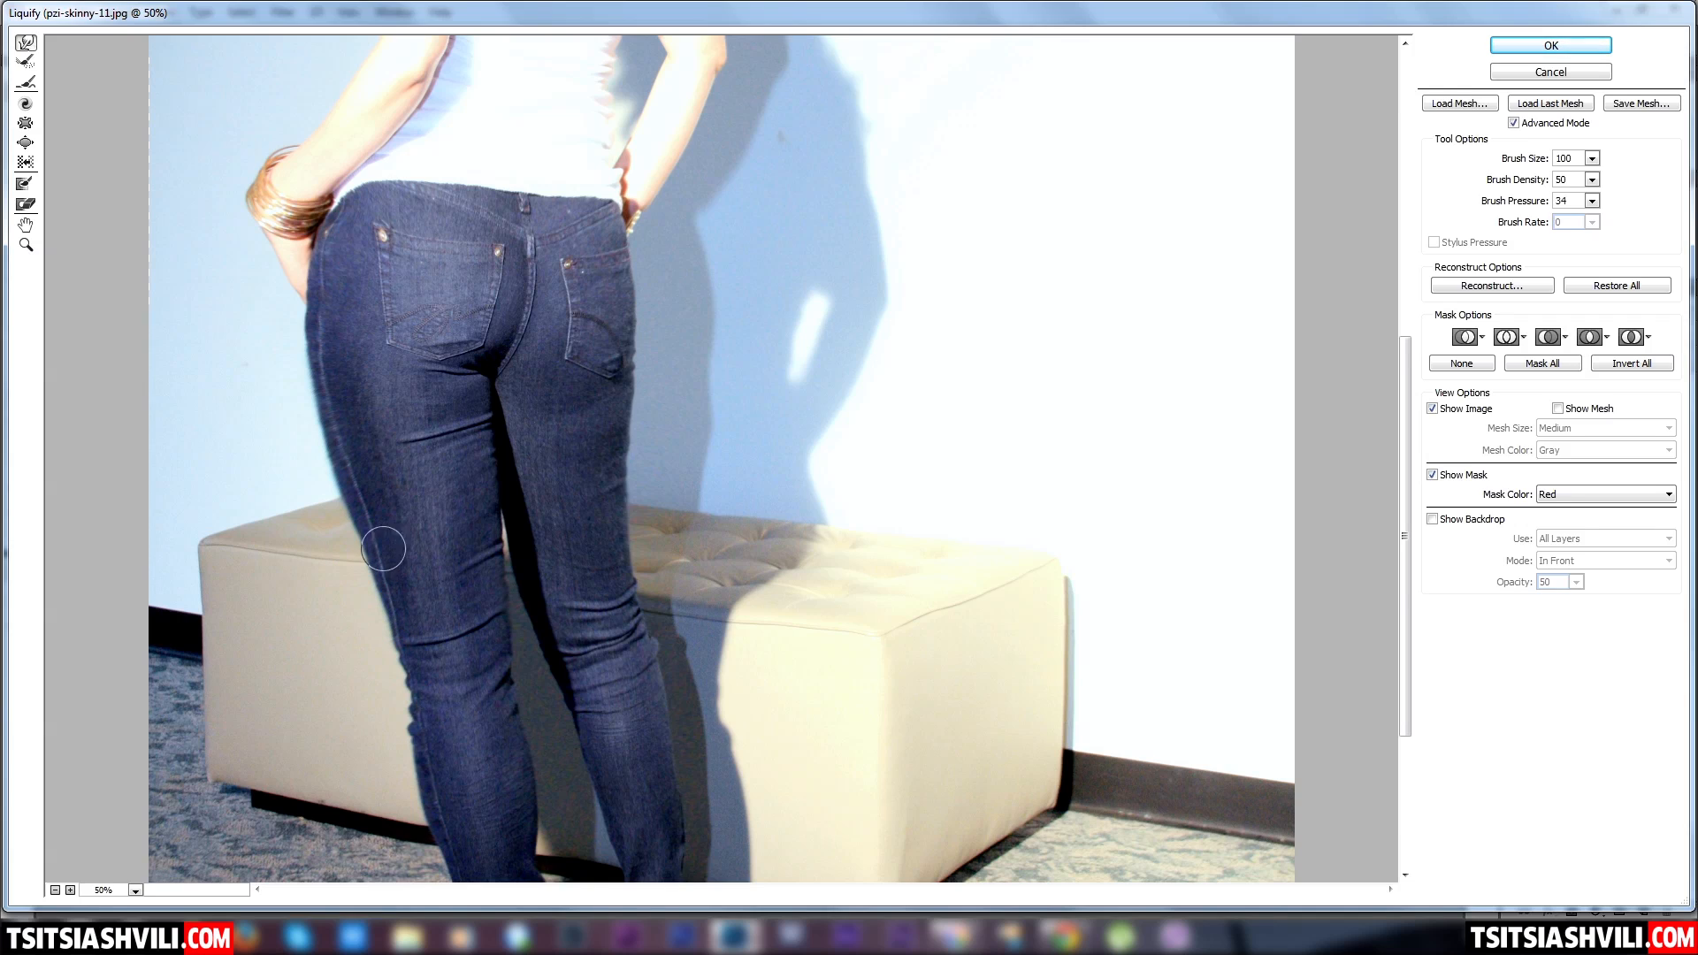
Touch up the tank top's right edge at the waist and reshape the bust outline beside the left arm with Forward Warp
drag(534, 358, 558, 551)
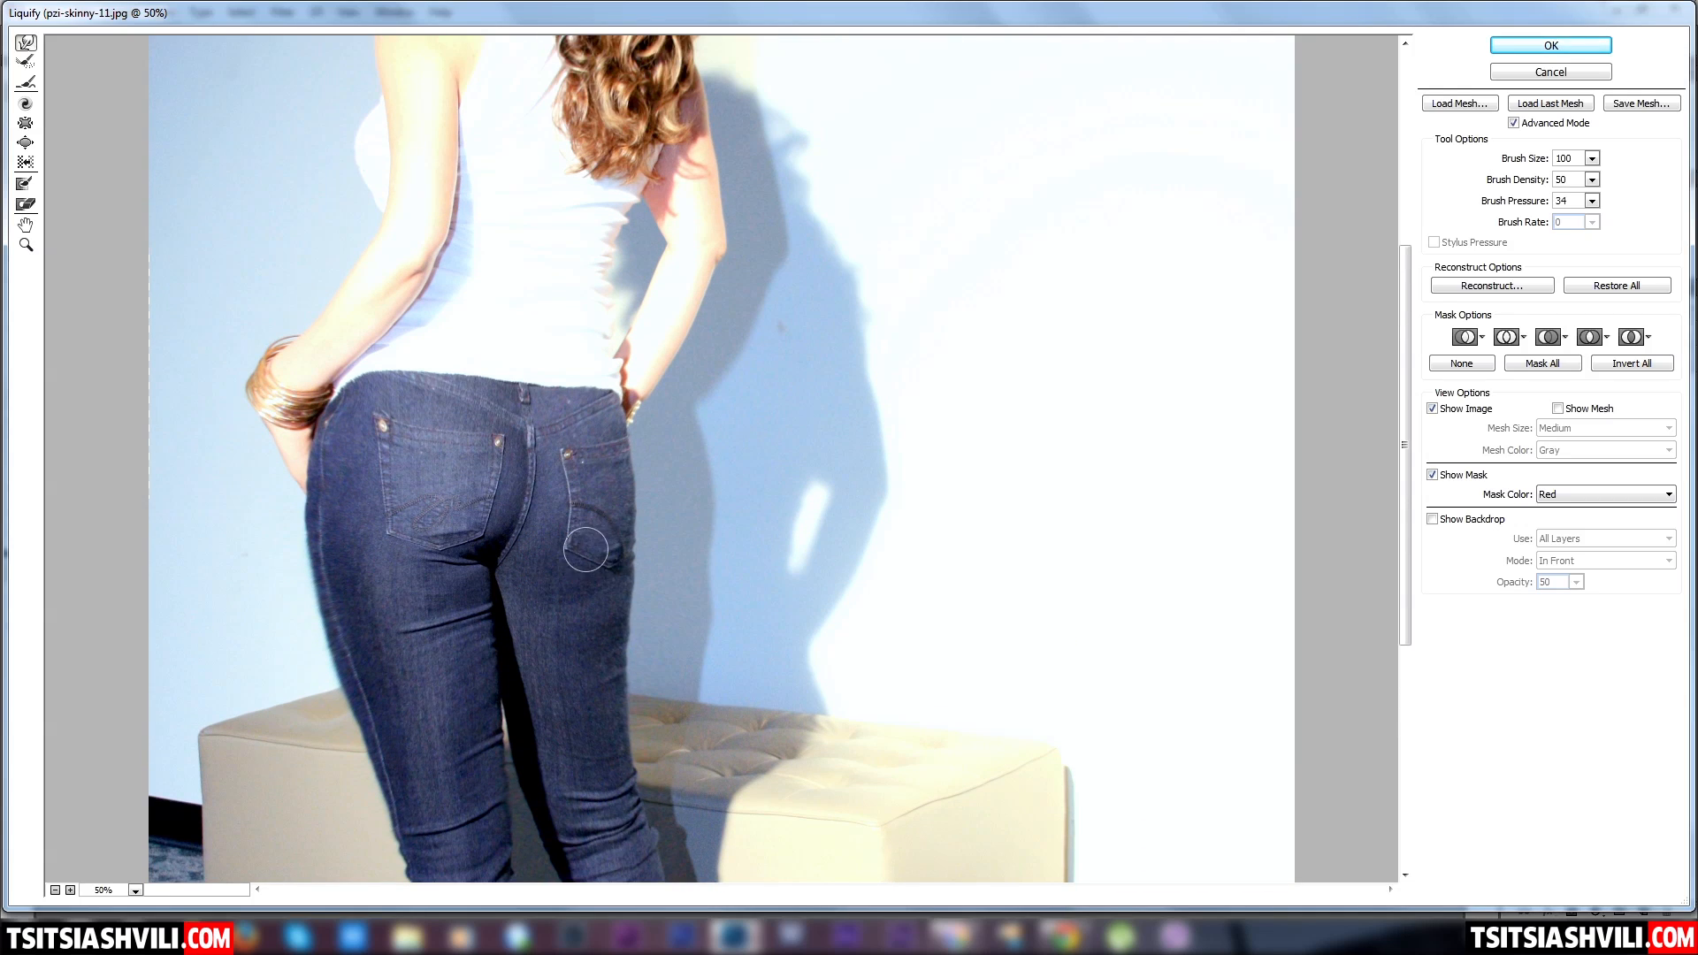
alt+click(707, 508)
alt+click(707, 508)
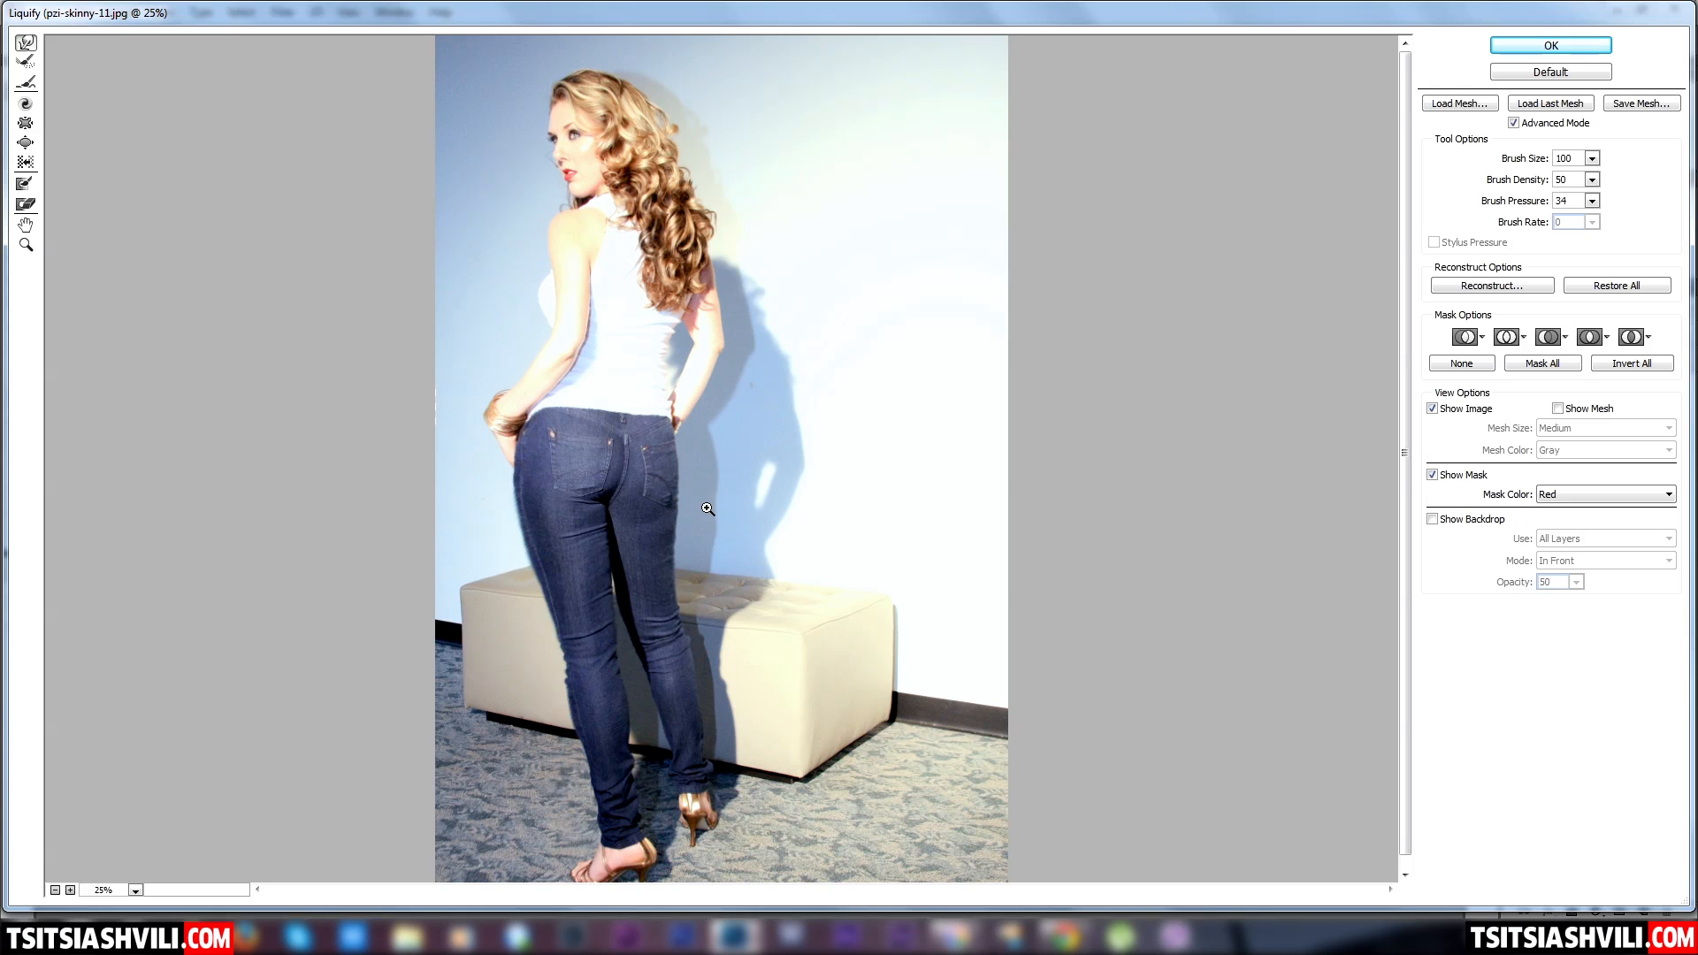
click(707, 508)
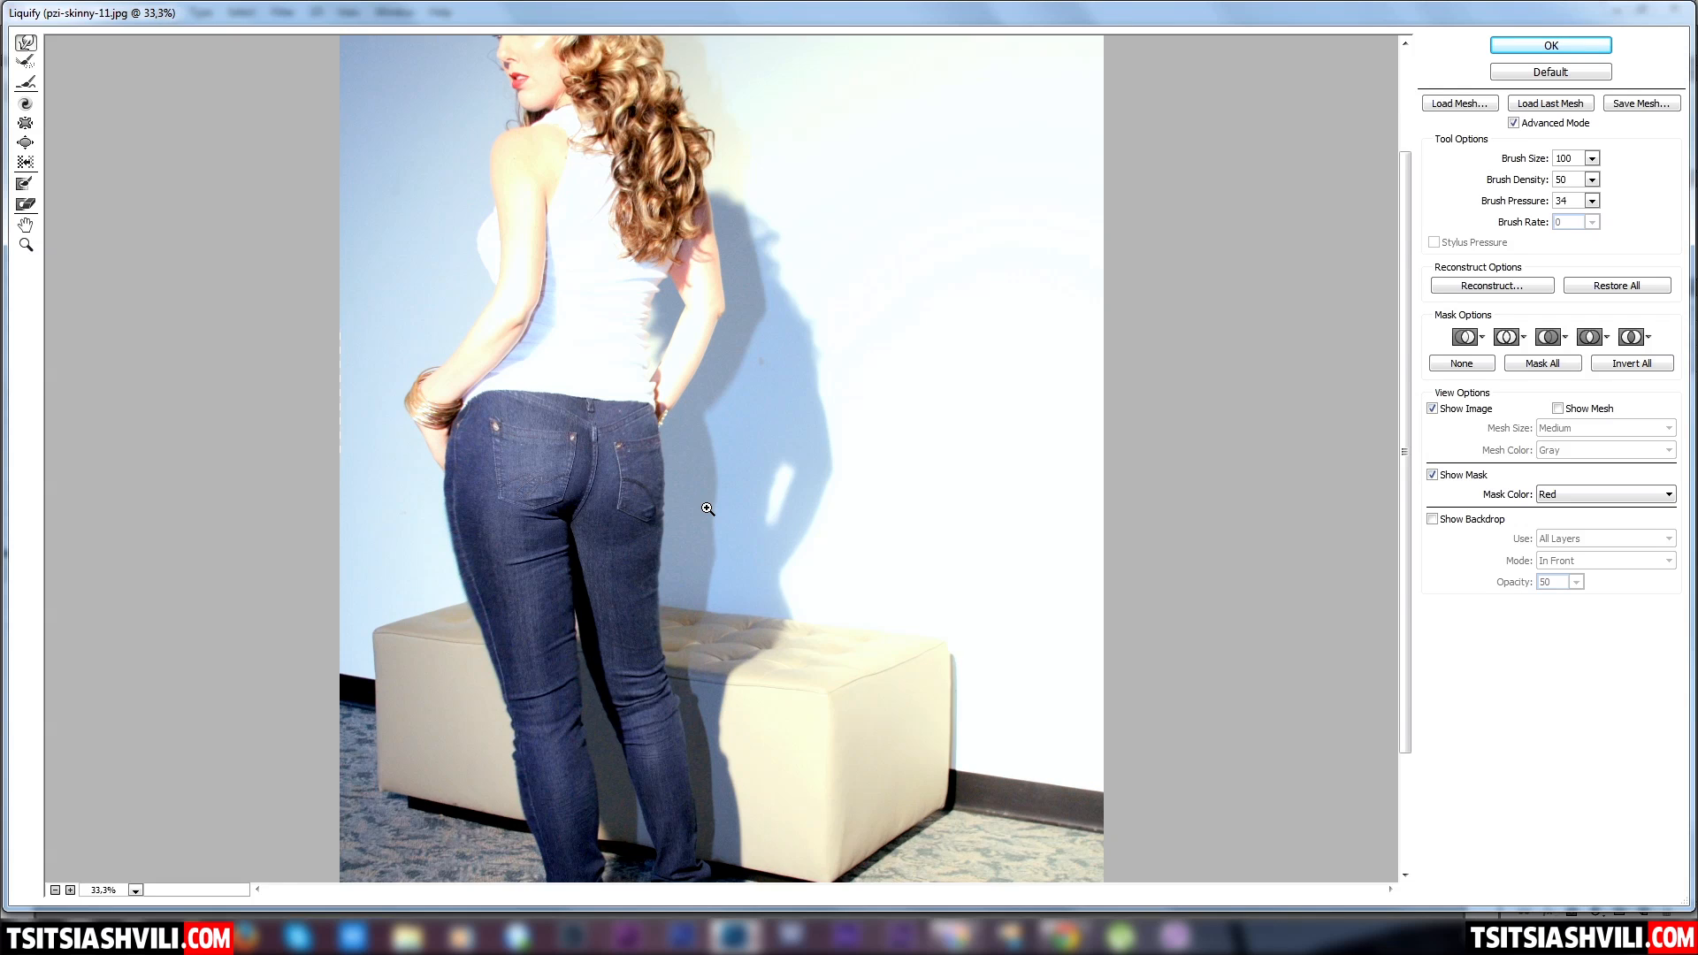
click(707, 509)
click(705, 506)
drag(734, 244, 840, 607)
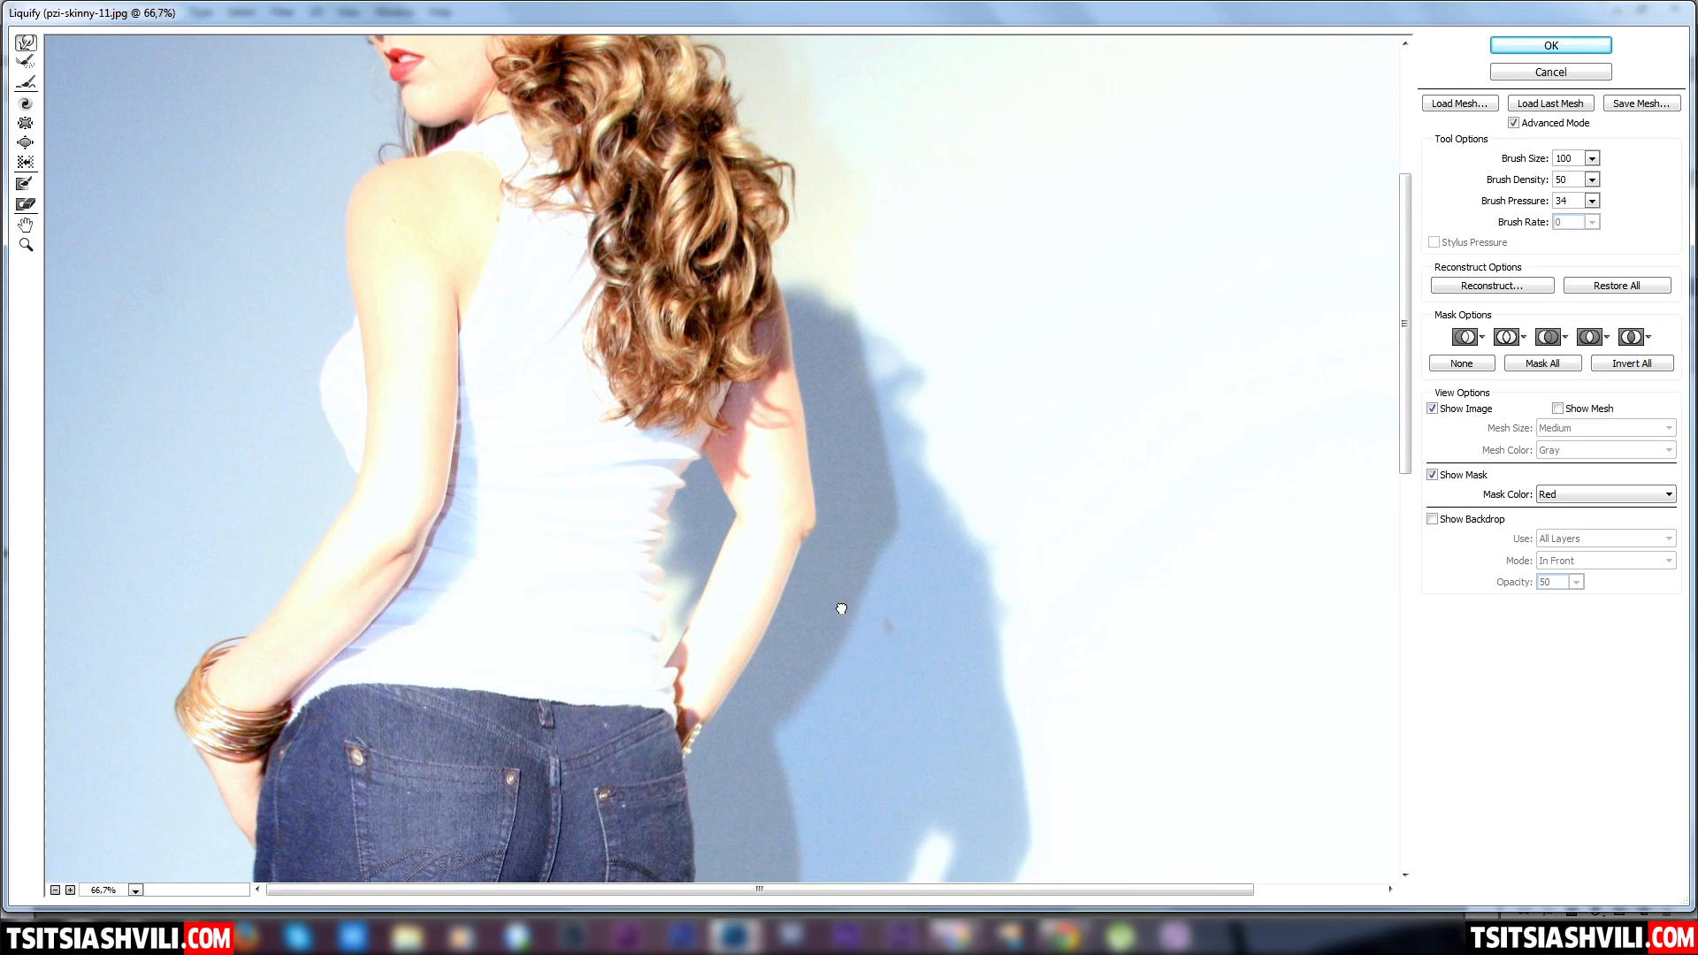
mouse_move(652, 612)
mouse_down()
mouse_move(655, 651)
mouse_move(636, 655)
mouse_move(662, 680)
mouse_move(638, 682)
mouse_move(692, 646)
mouse_up()
scroll(354, 486, up, 2)
mouse_move(332, 510)
mouse_down()
mouse_move(322, 487)
mouse_move(340, 492)
mouse_up()
mouse_move(331, 497)
mouse_down()
mouse_move(325, 449)
mouse_move(307, 447)
mouse_move(336, 397)
mouse_move(318, 411)
mouse_move(342, 374)
mouse_up()
mouse_move(304, 510)
mouse_down()
mouse_move(322, 504)
mouse_move(302, 412)
mouse_move(306, 483)
mouse_move(338, 510)
mouse_up()
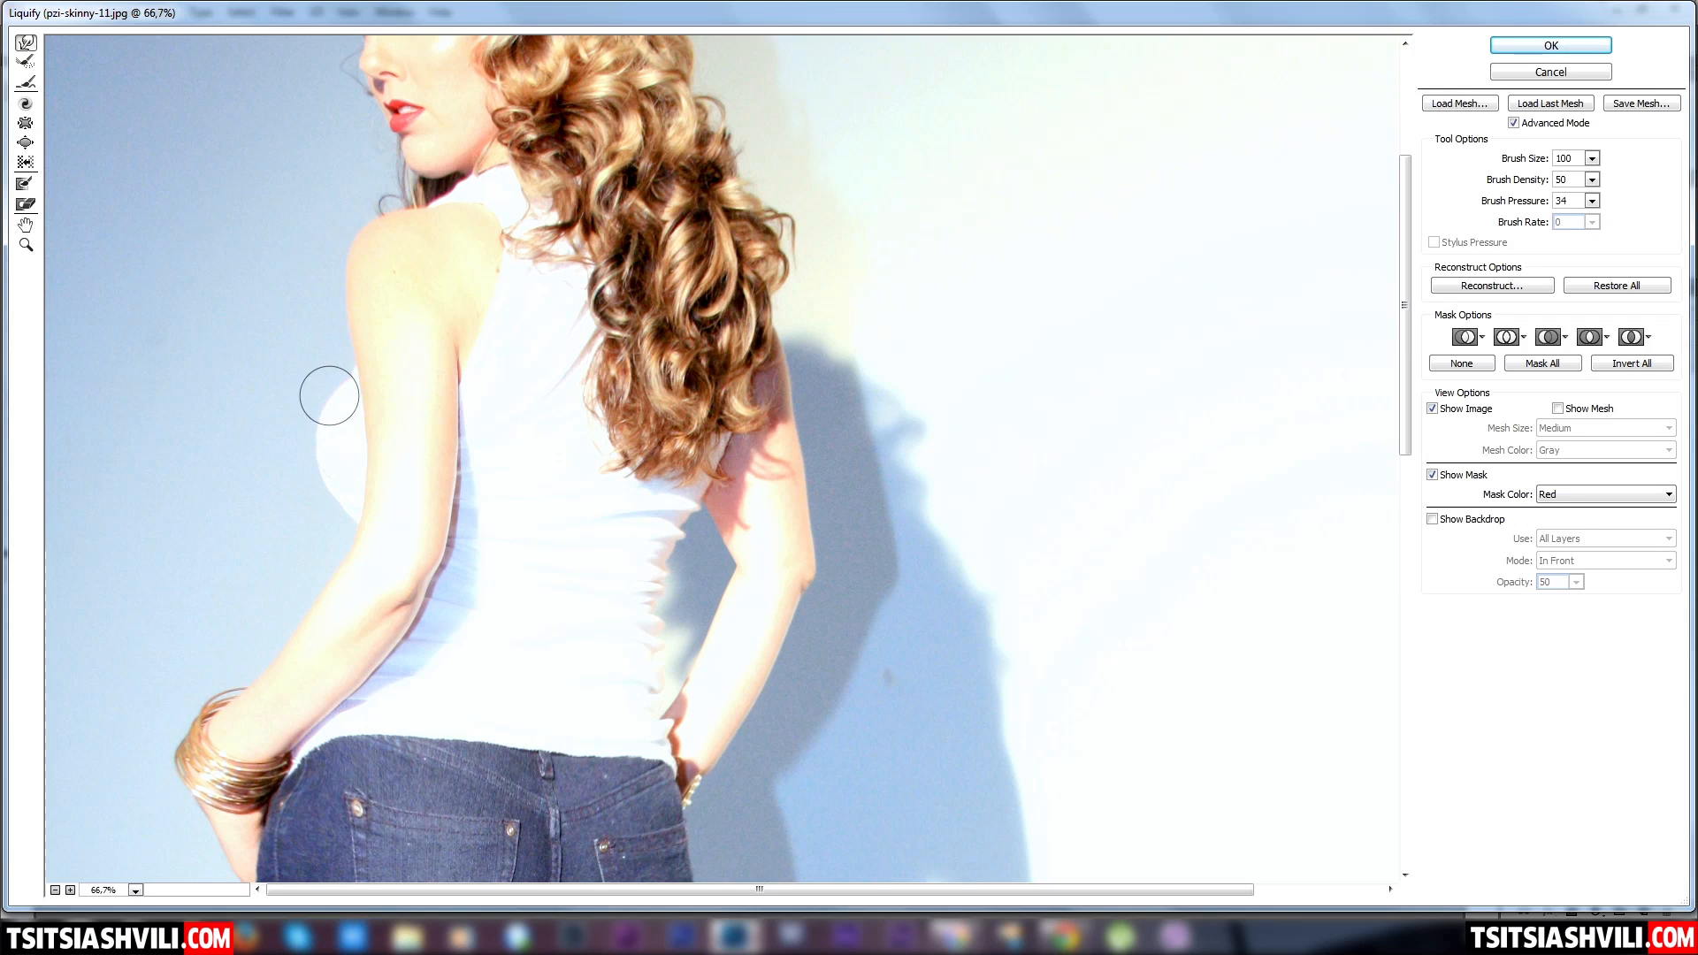
mouse_move(318, 401)
mouse_down()
mouse_move(299, 420)
mouse_move(332, 369)
mouse_up()
Examine the reshaped figure as a whole, from the hair down to the shoes
key(space)
drag(511, 206, 507, 365)
alt+click(664, 374)
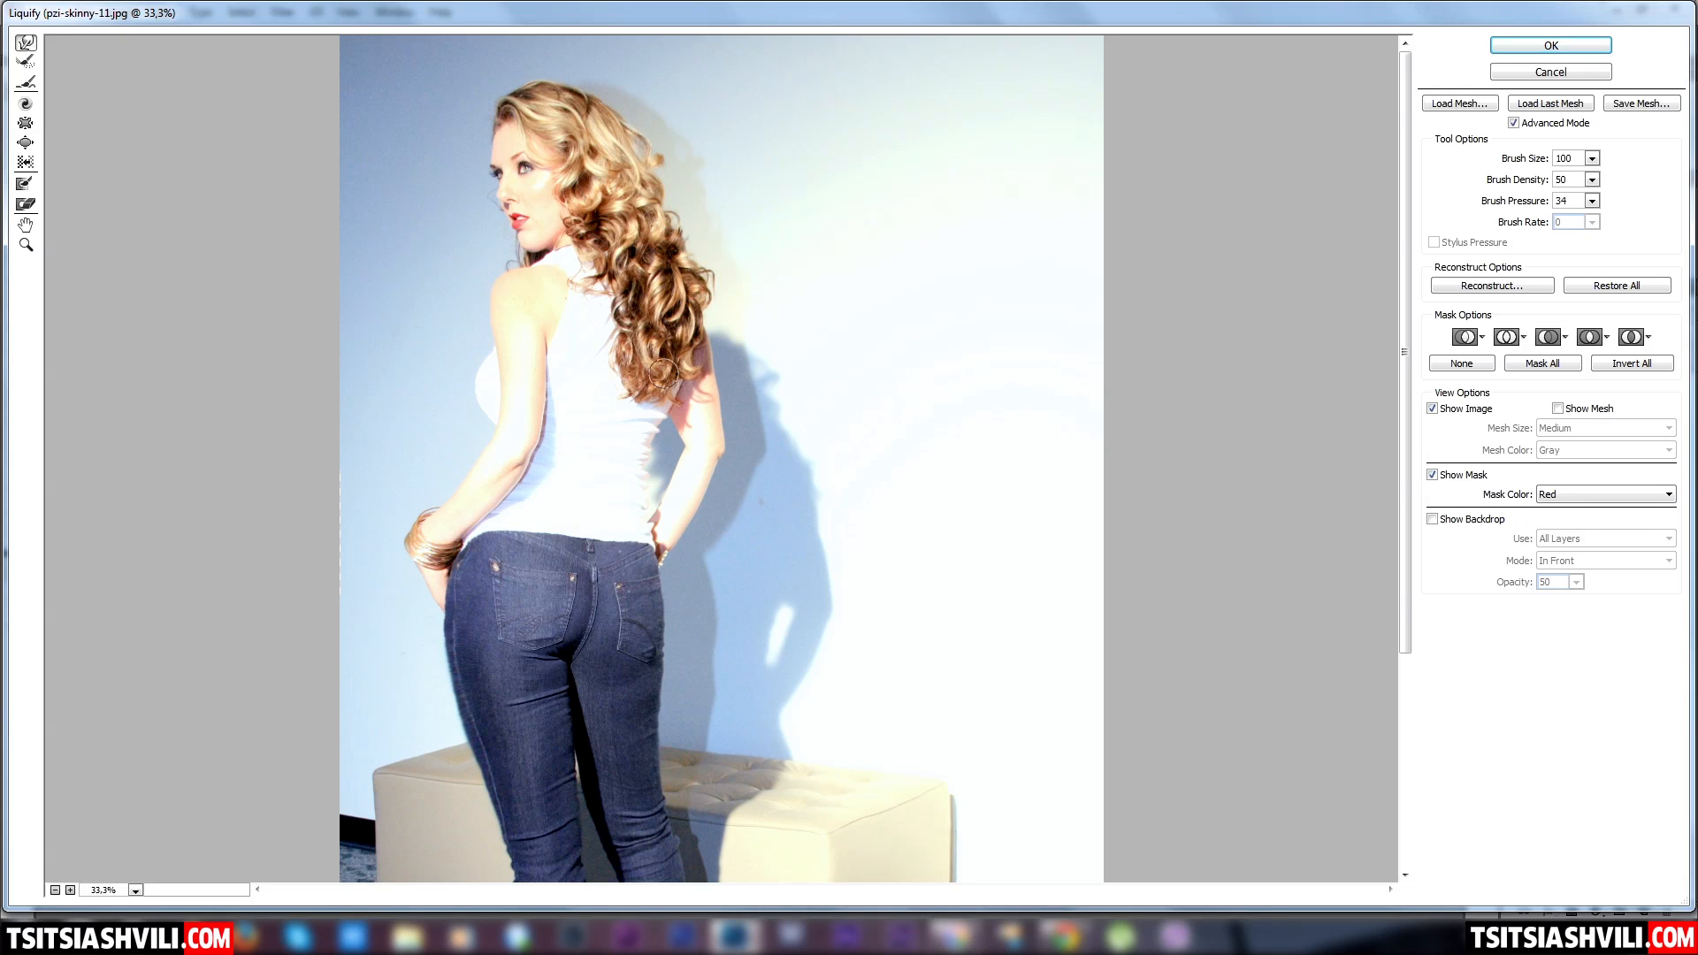
alt+click(664, 374)
alt+click(664, 374)
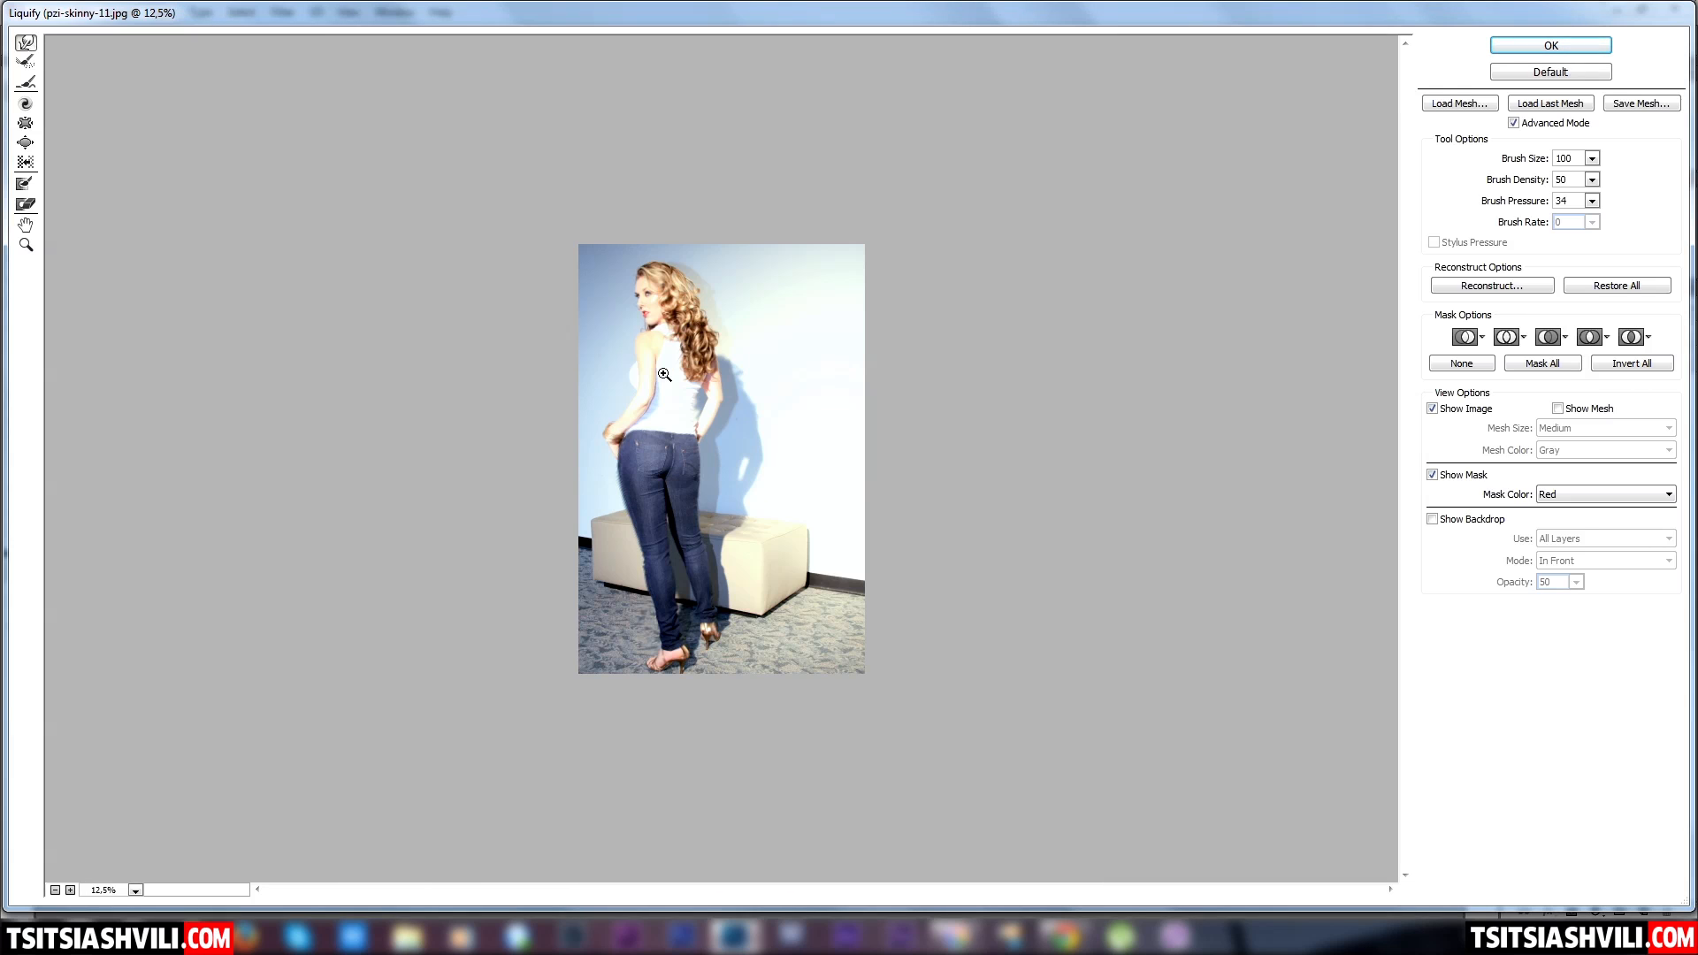
click(664, 374)
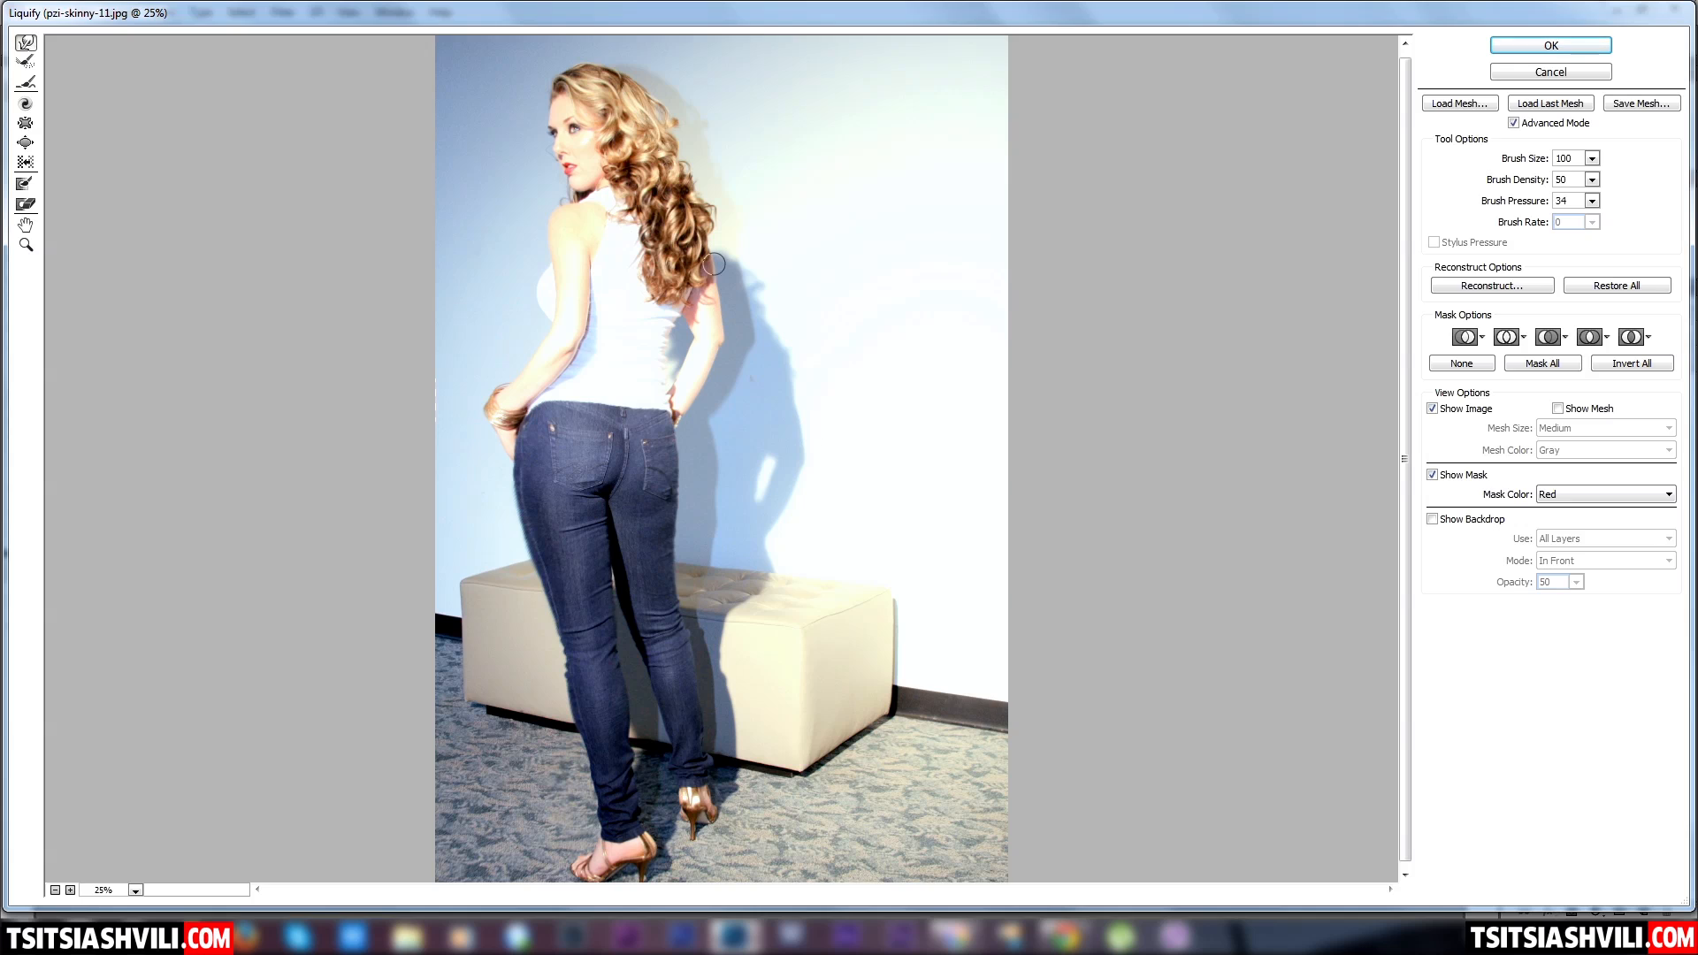
mouse_move(634, 176)
mouse_down()
mouse_move(664, 301)
mouse_move(672, 170)
mouse_up()
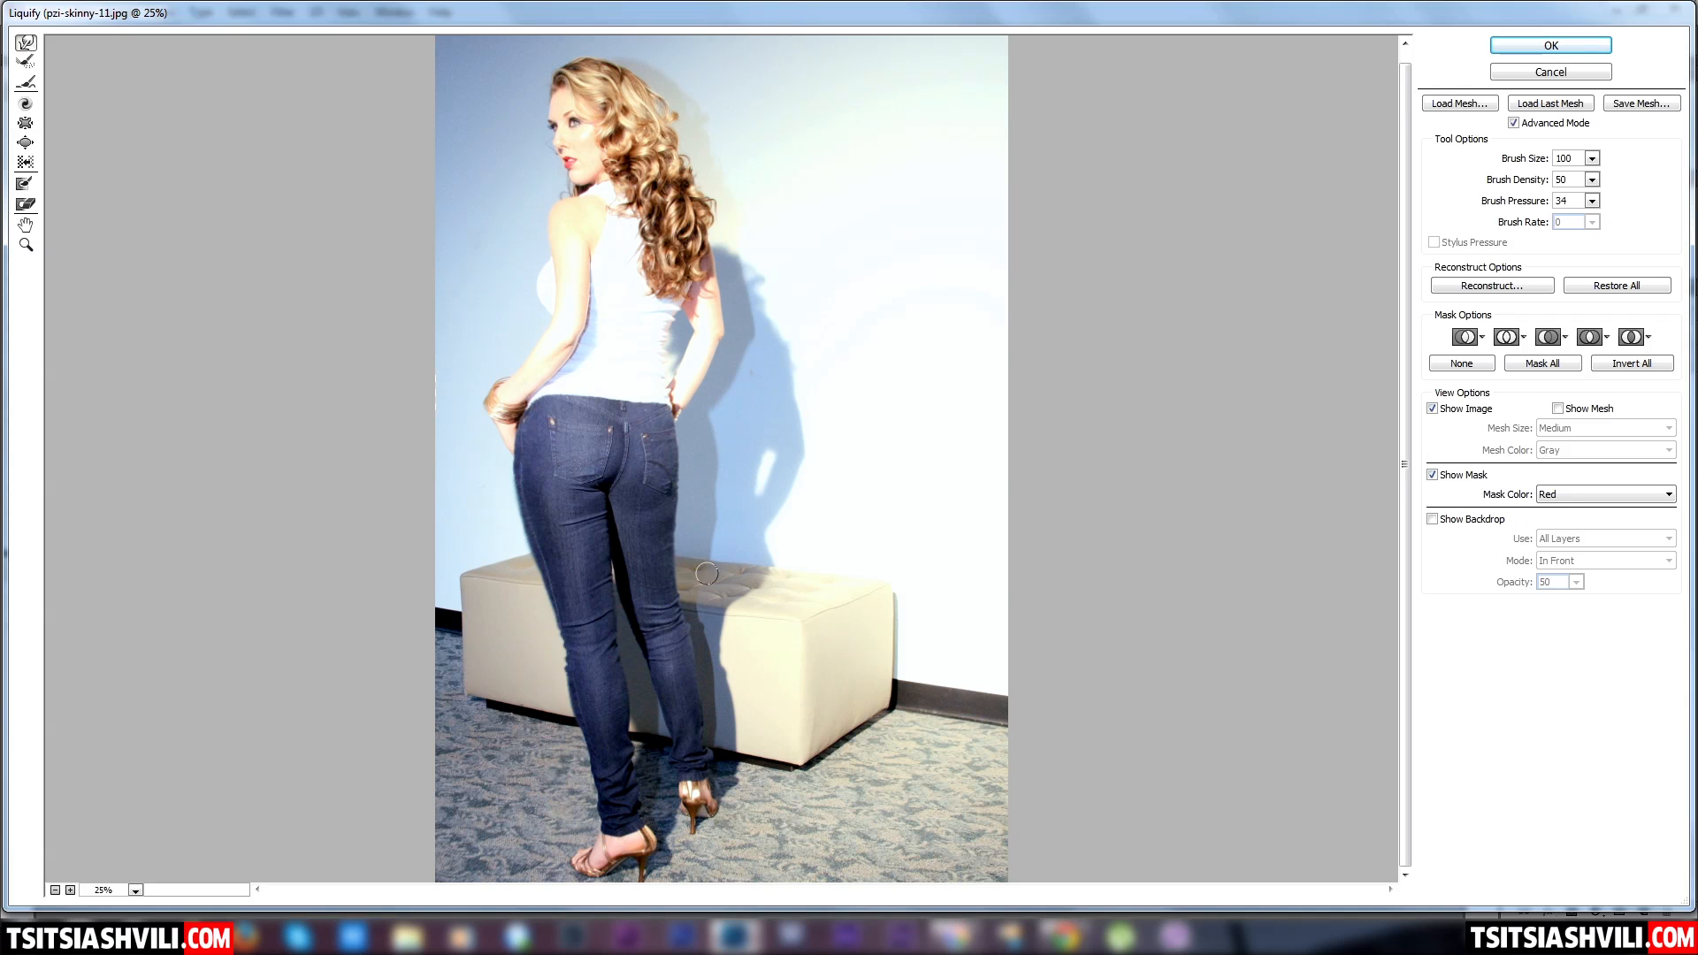
drag(663, 175, 666, 248)
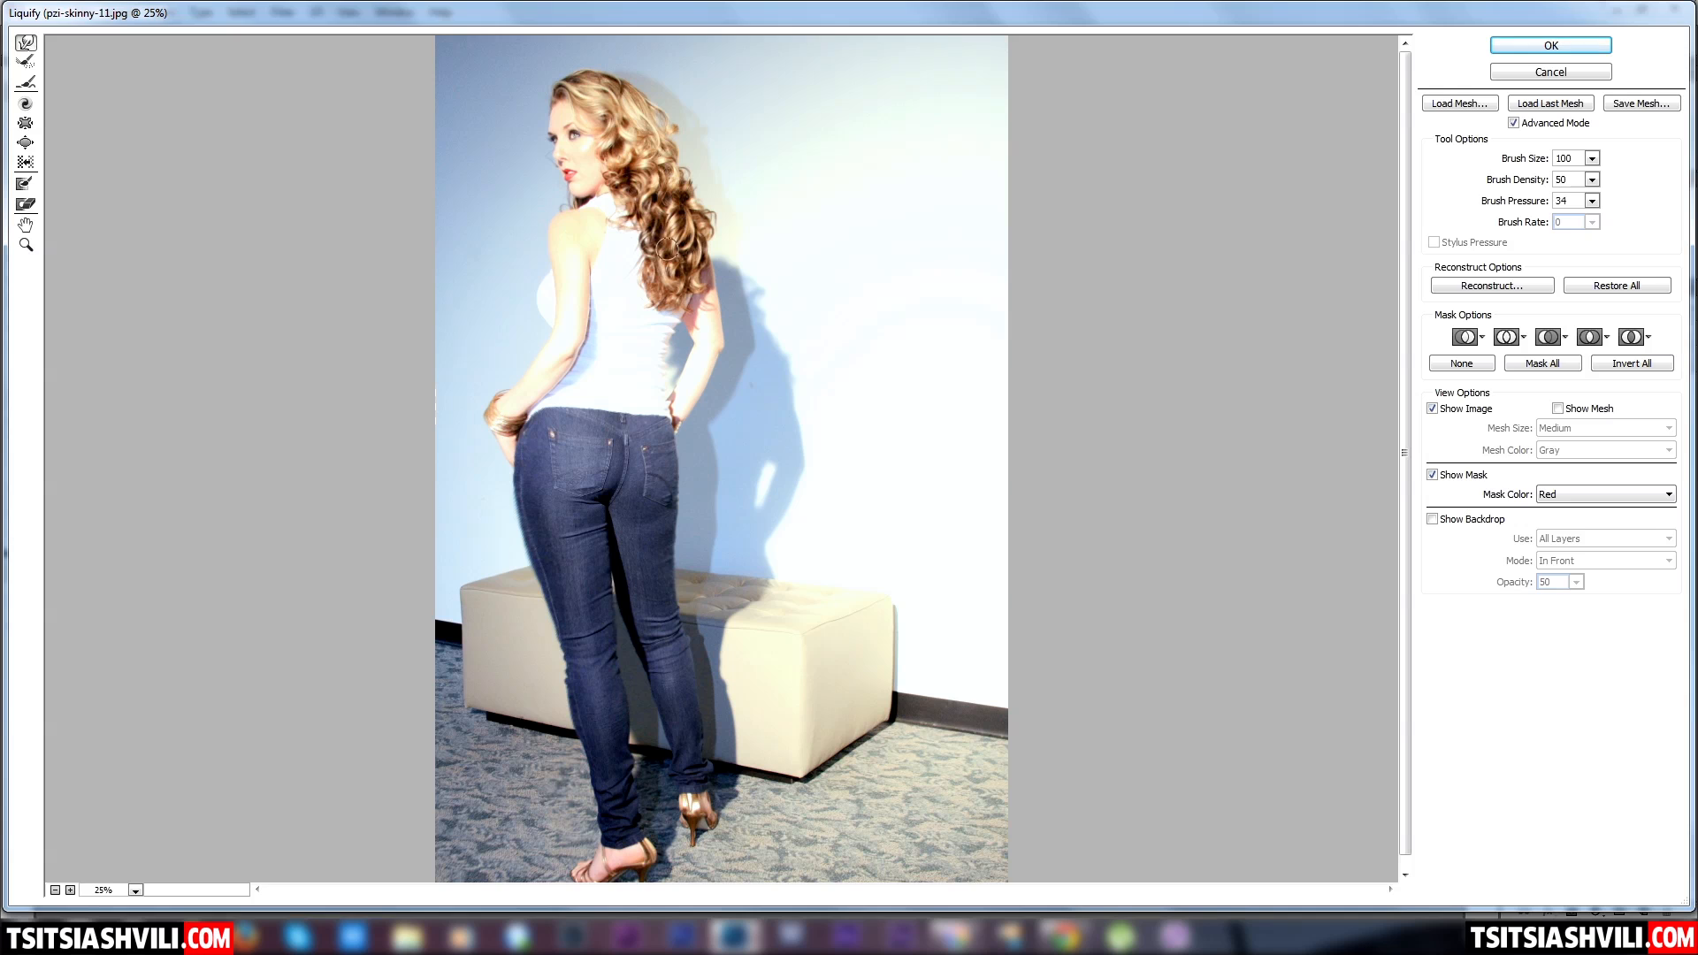
Refine the inner and outer edges of the right upper arm and elbow with Forward Warp at brush size 100
click(623, 201)
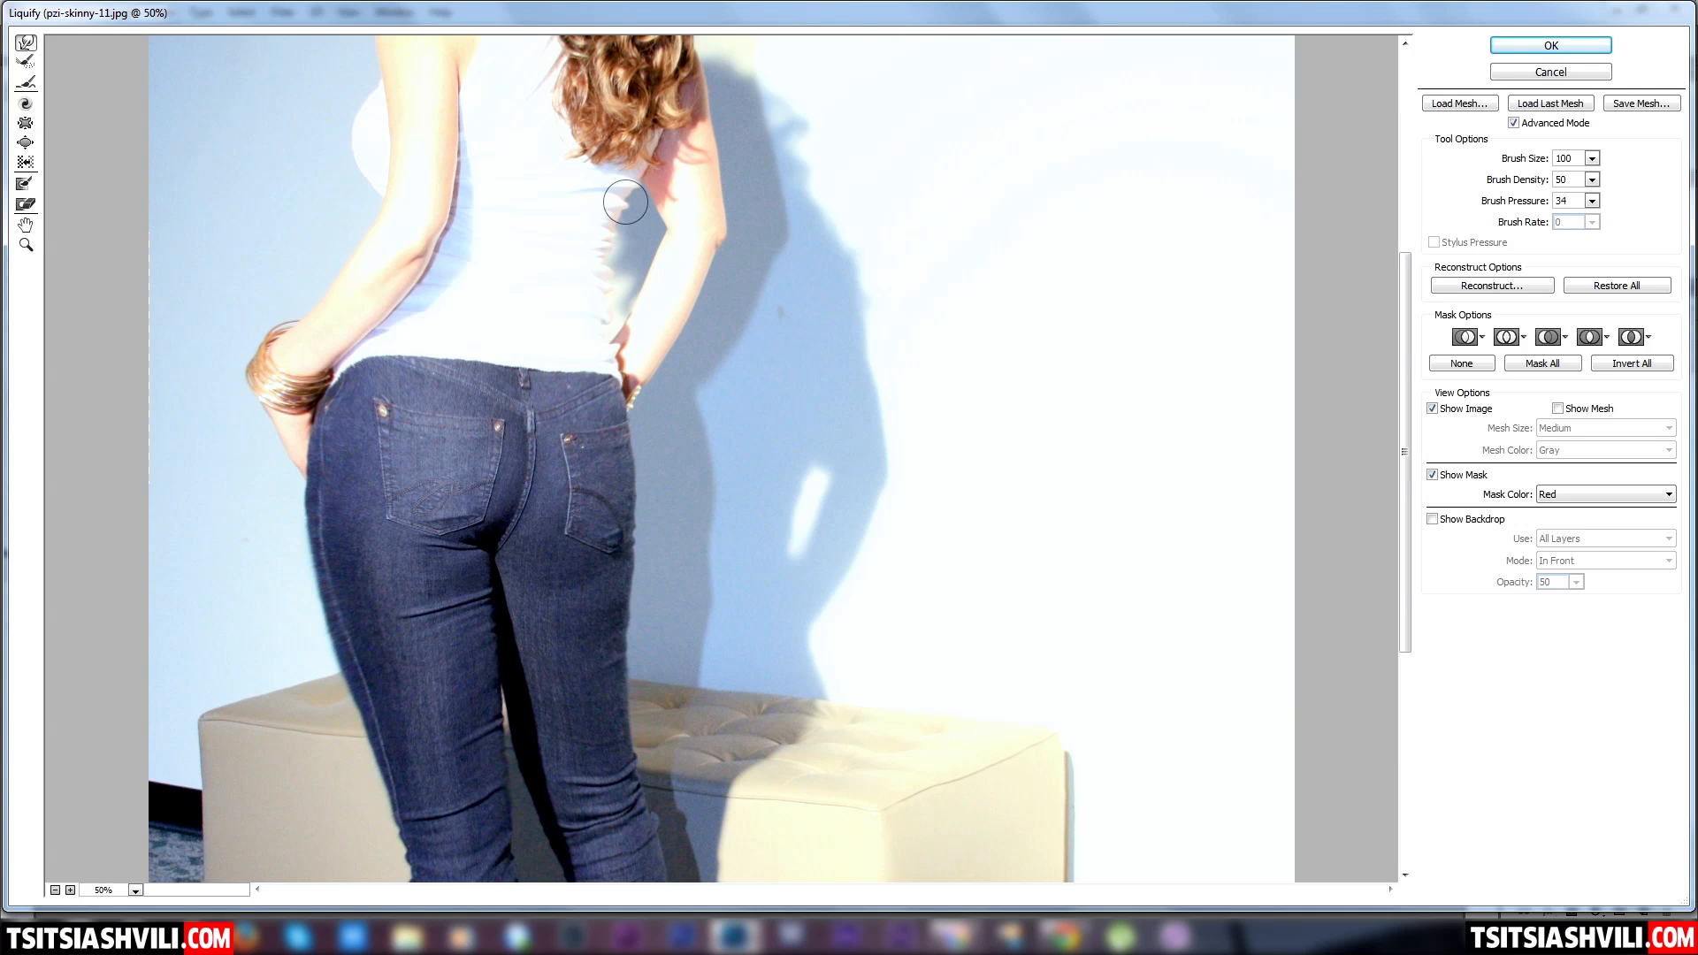
mouse_move(626, 201)
mouse_down()
mouse_move(629, 333)
mouse_move(700, 499)
mouse_up()
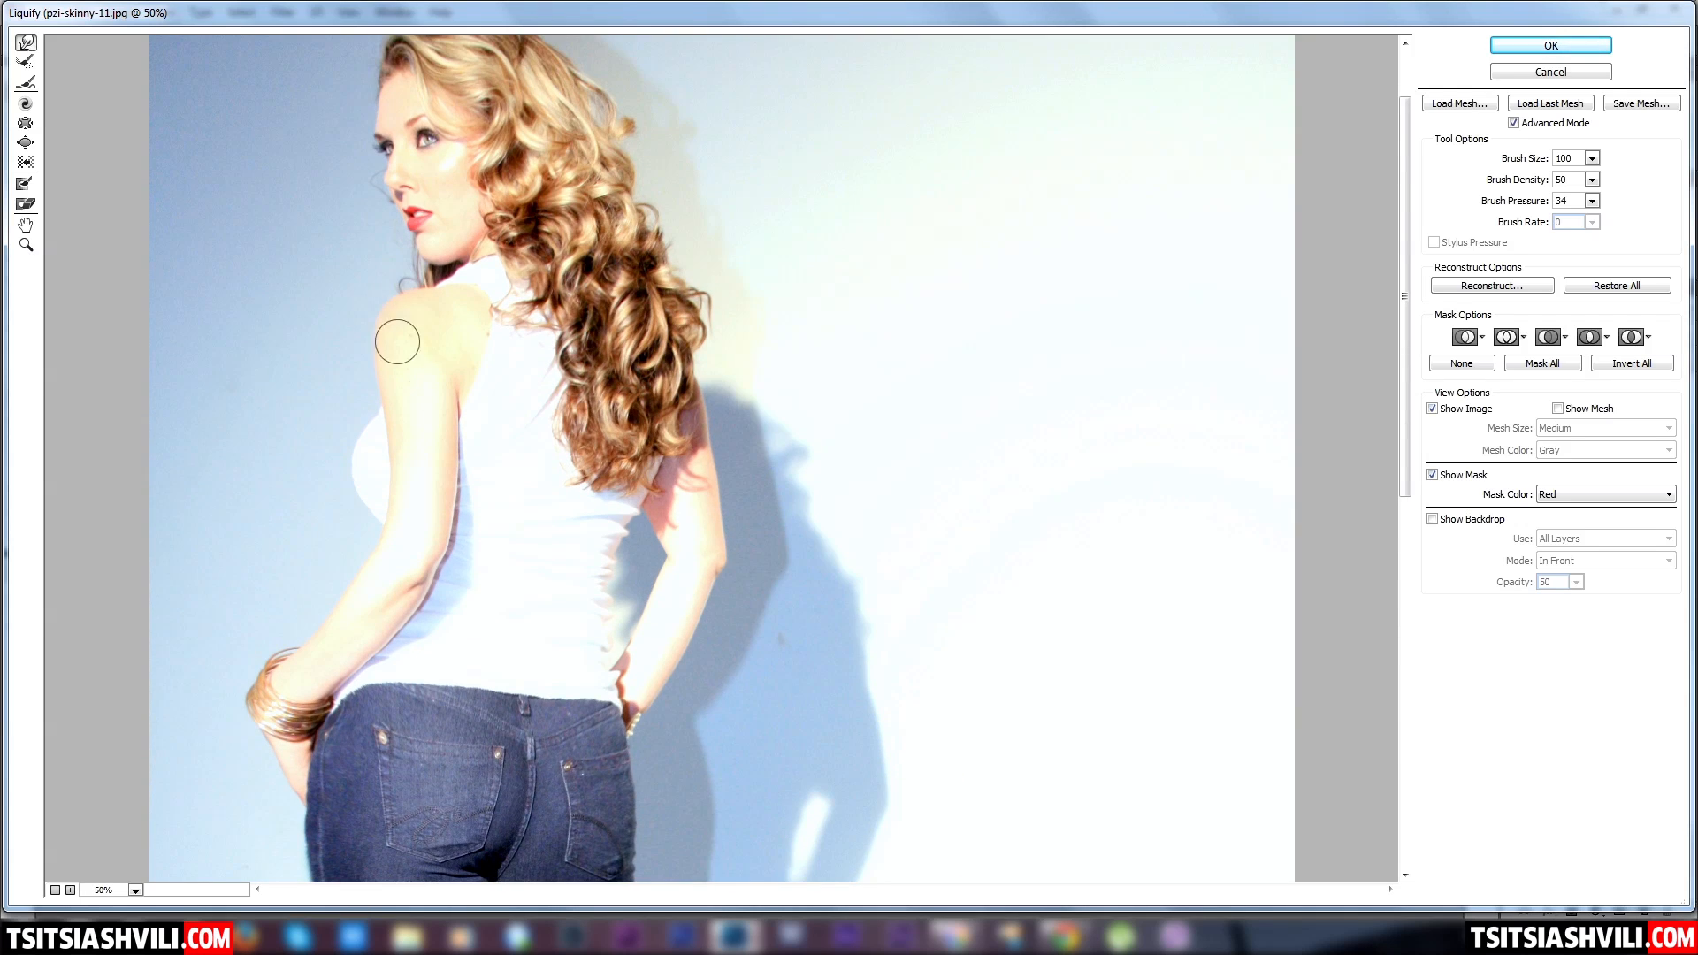
click(655, 540)
drag(649, 519, 663, 482)
click(656, 520)
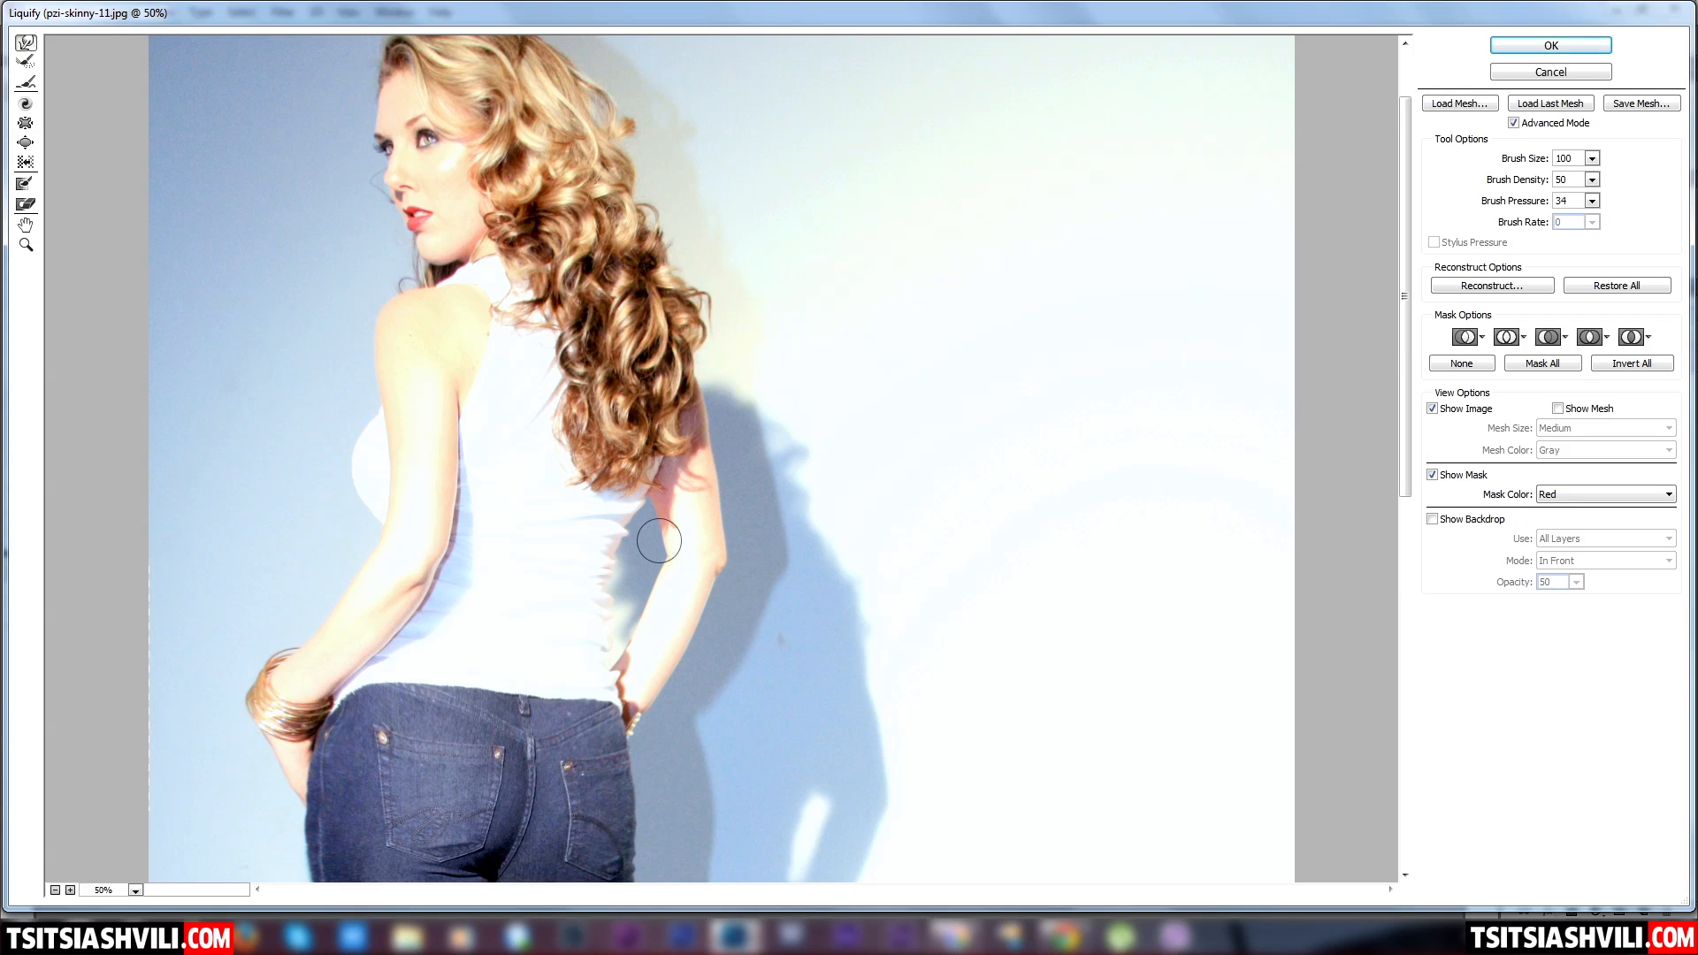
click(657, 531)
click(716, 485)
drag(717, 497, 725, 552)
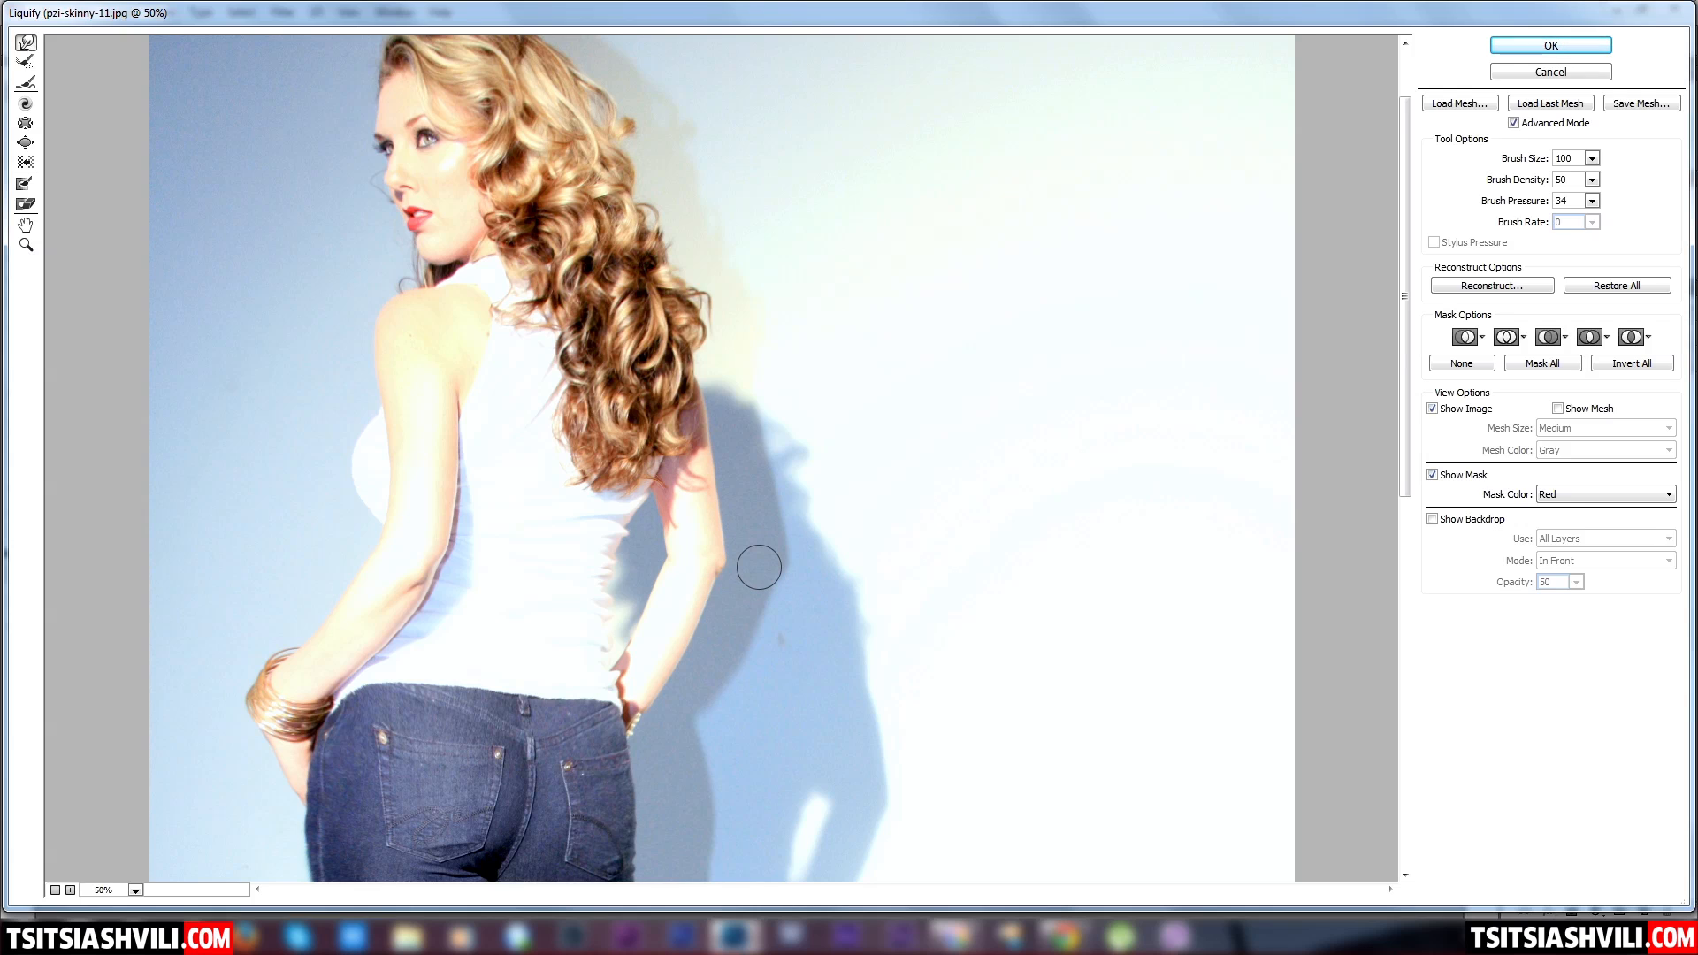
Check the full figure once more and apply the Liquify changes to the photo
ctrl+alt+click(760, 568)
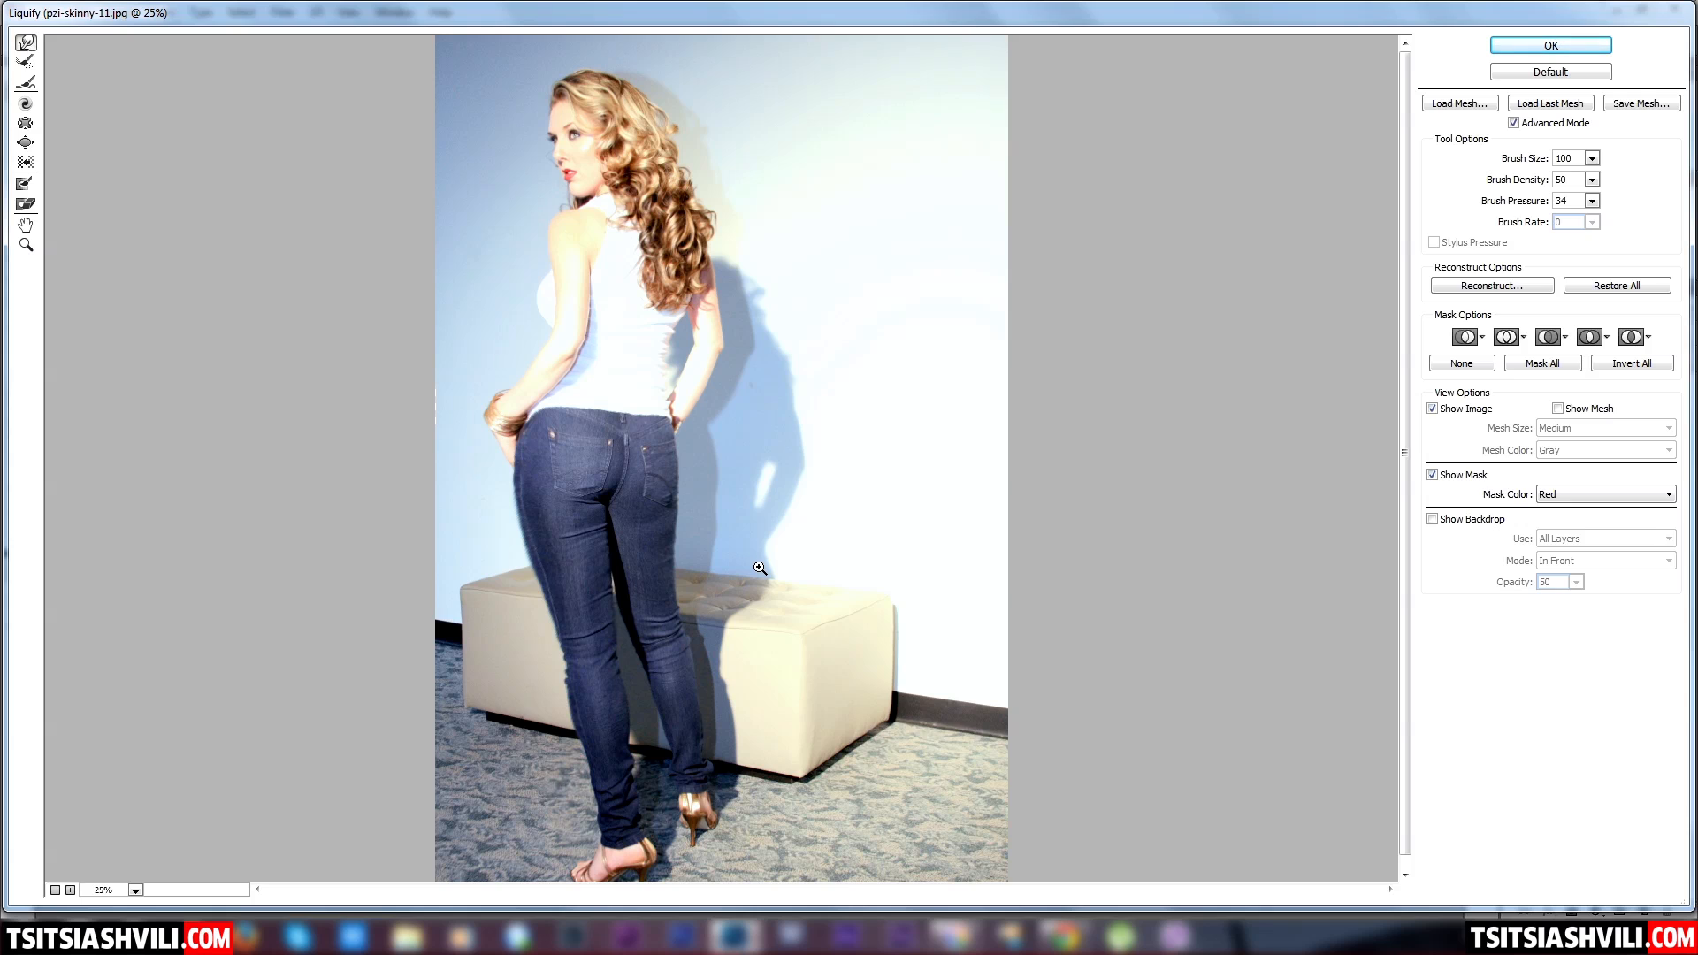
ctrl+alt+click(760, 568)
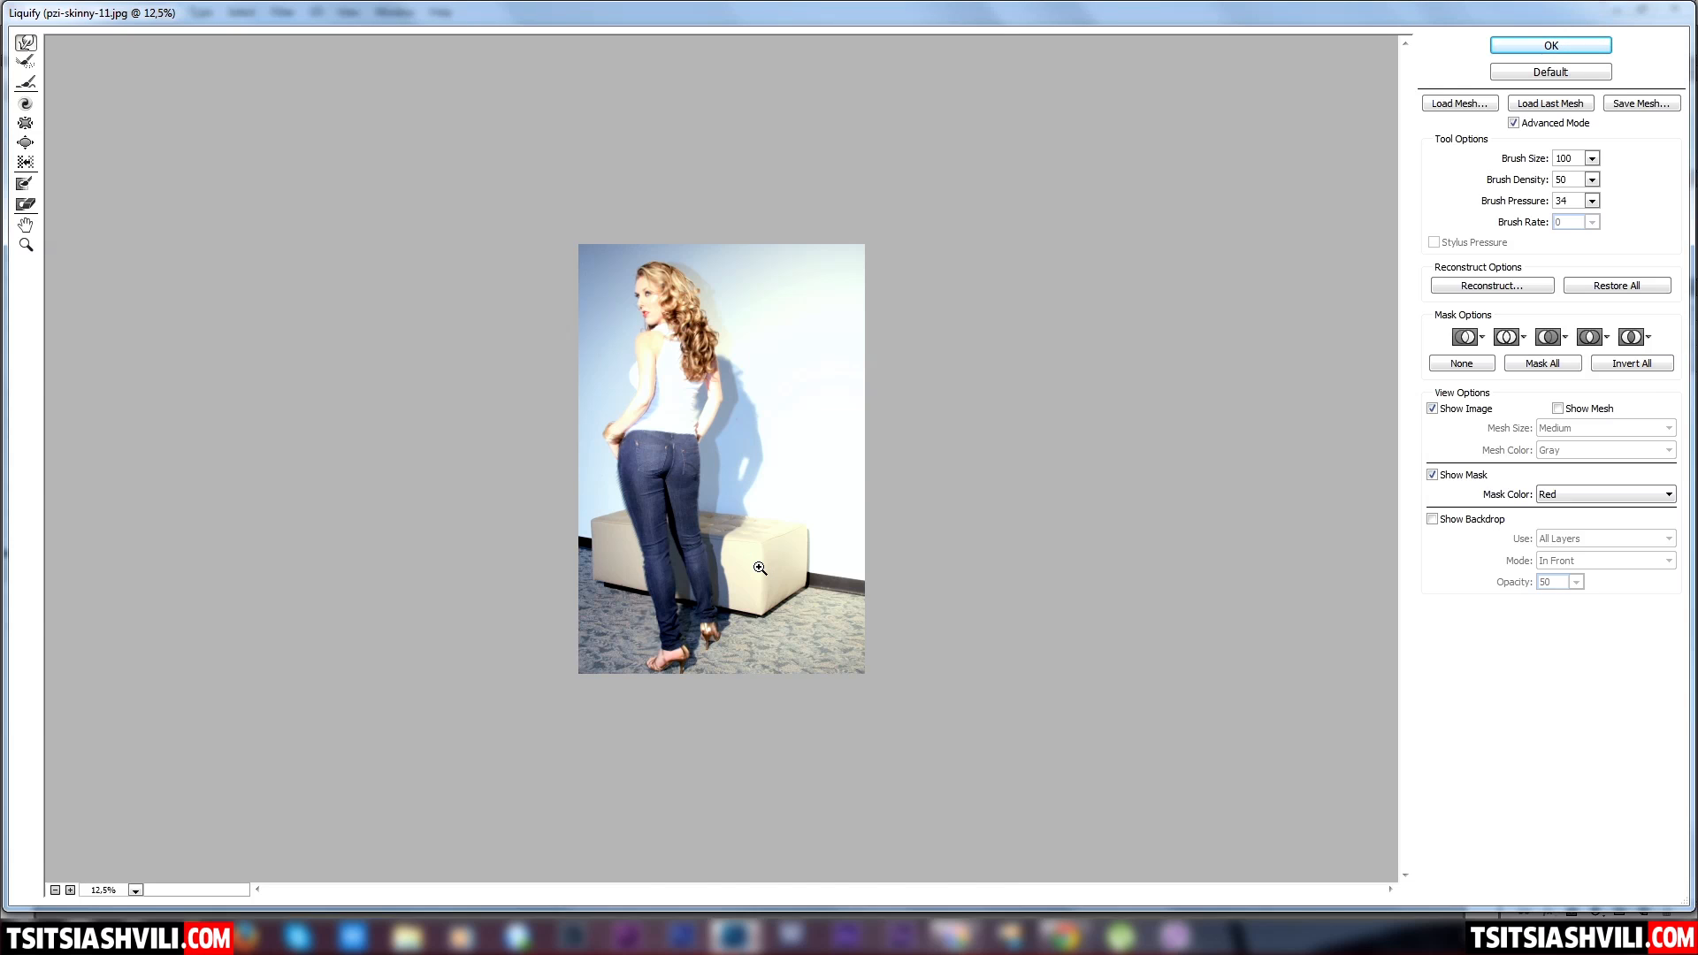
ctrl+click(760, 568)
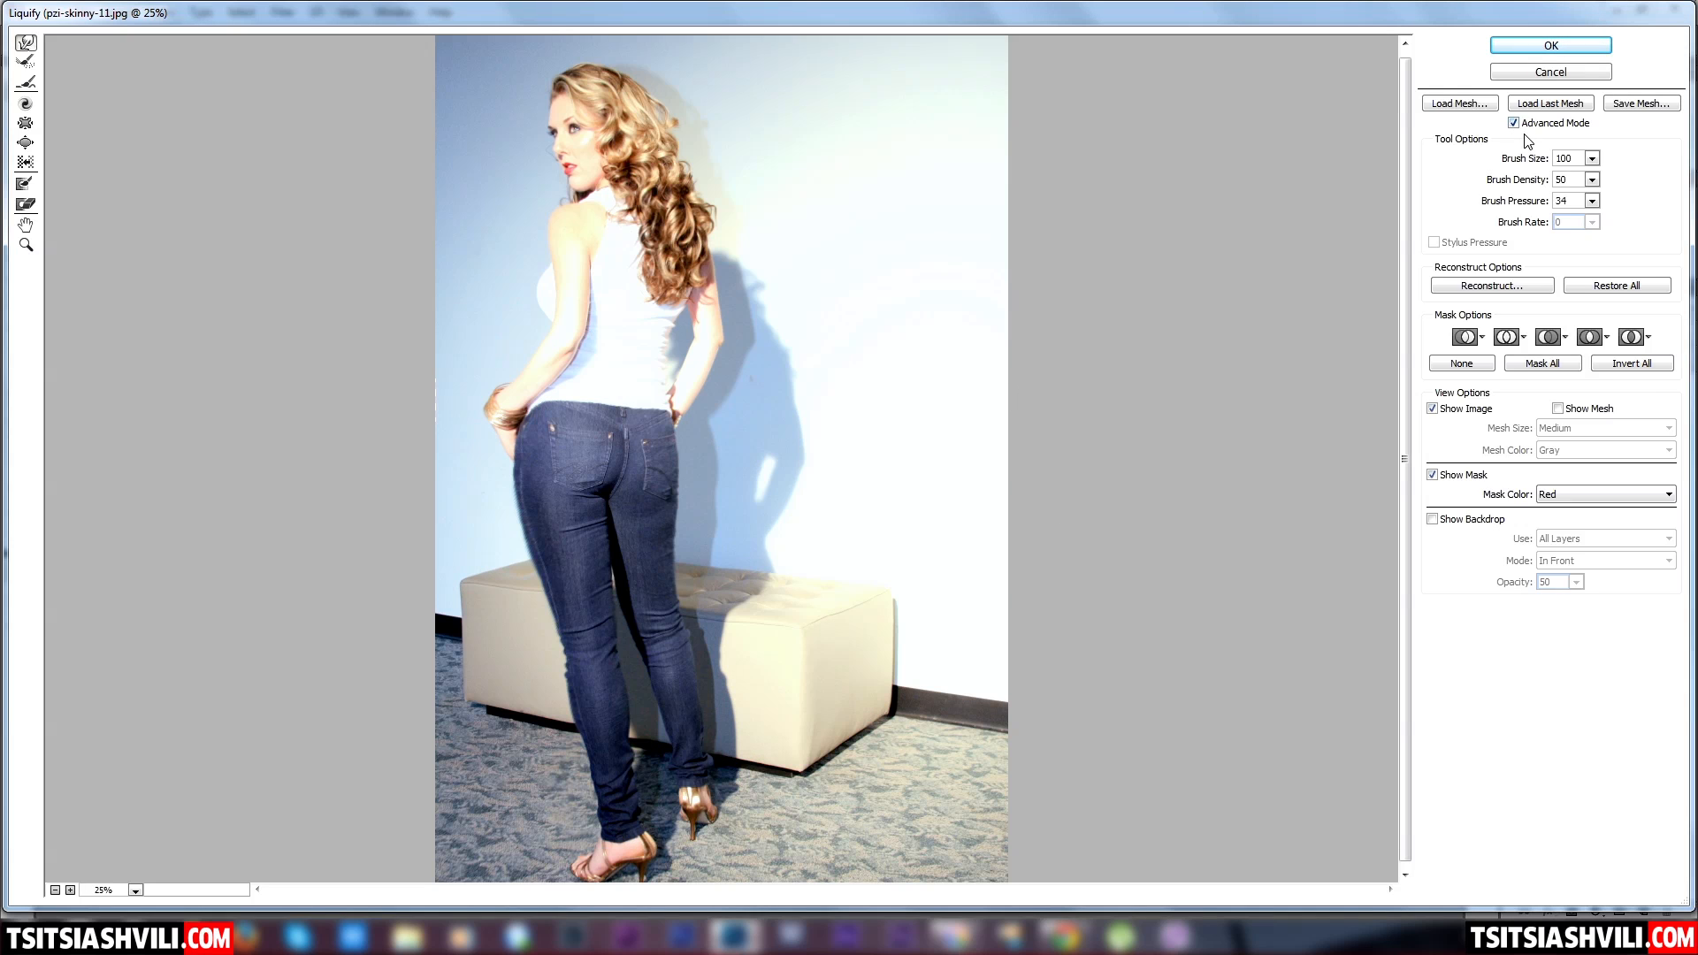
click(1537, 50)
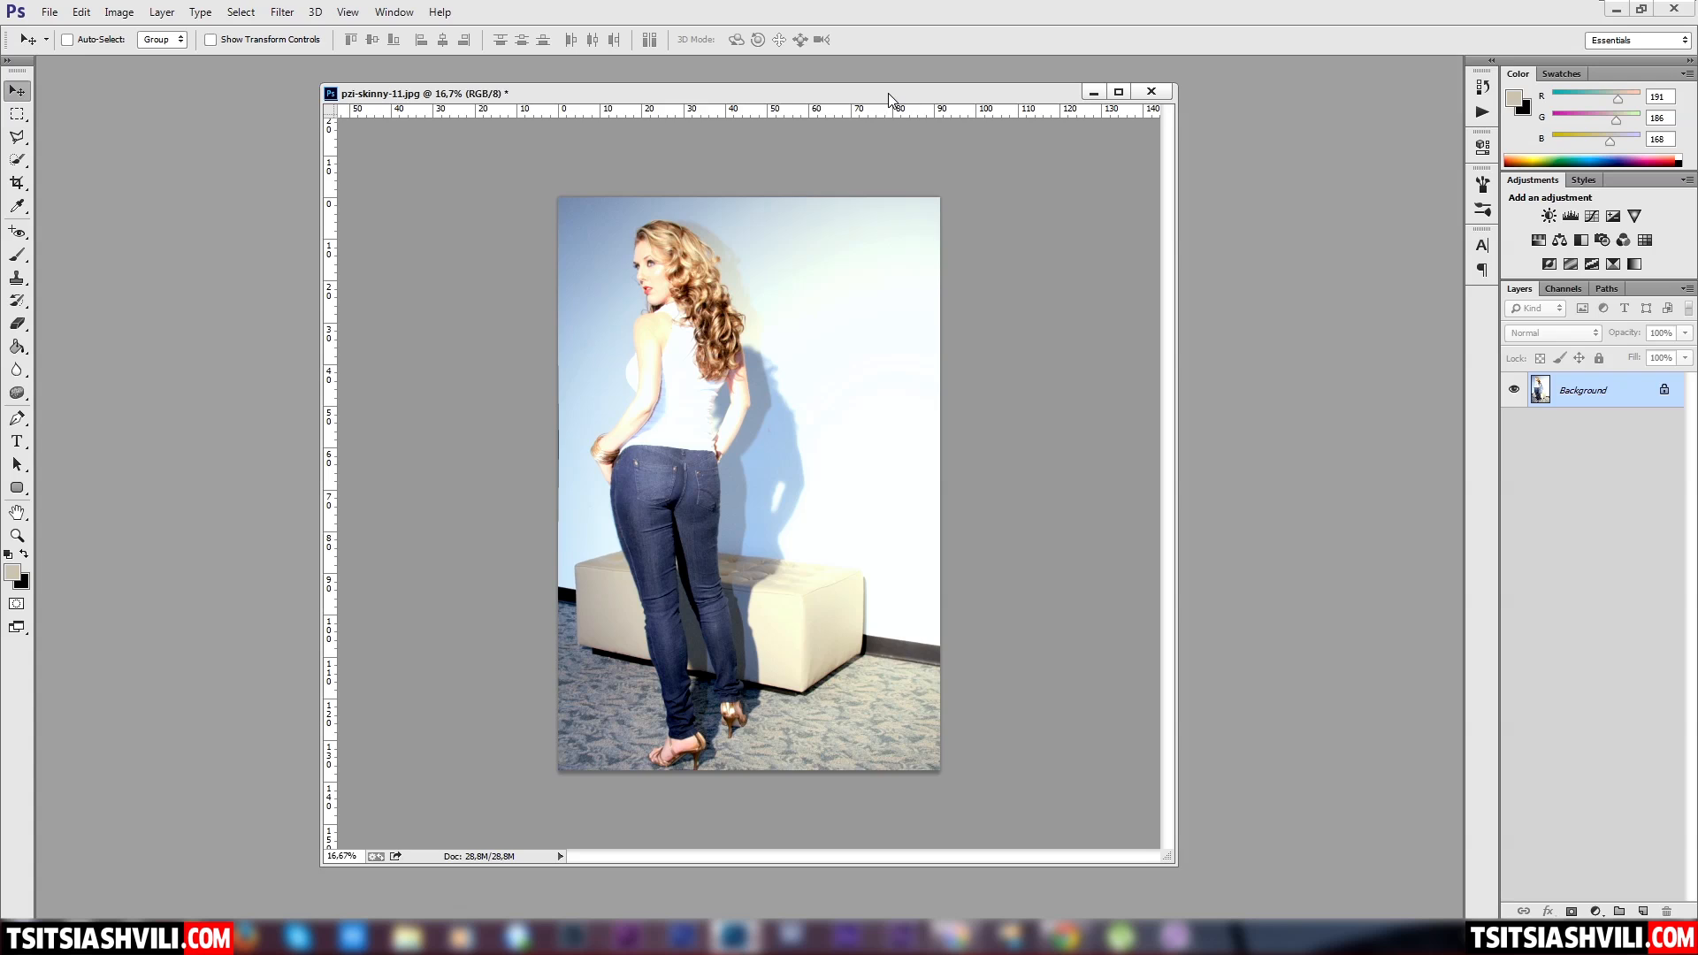
Display the photo's edit history and move the image window clear of it
mouse_move(888, 97)
mouse_down()
mouse_move(852, 99)
mouse_move(894, 118)
mouse_up()
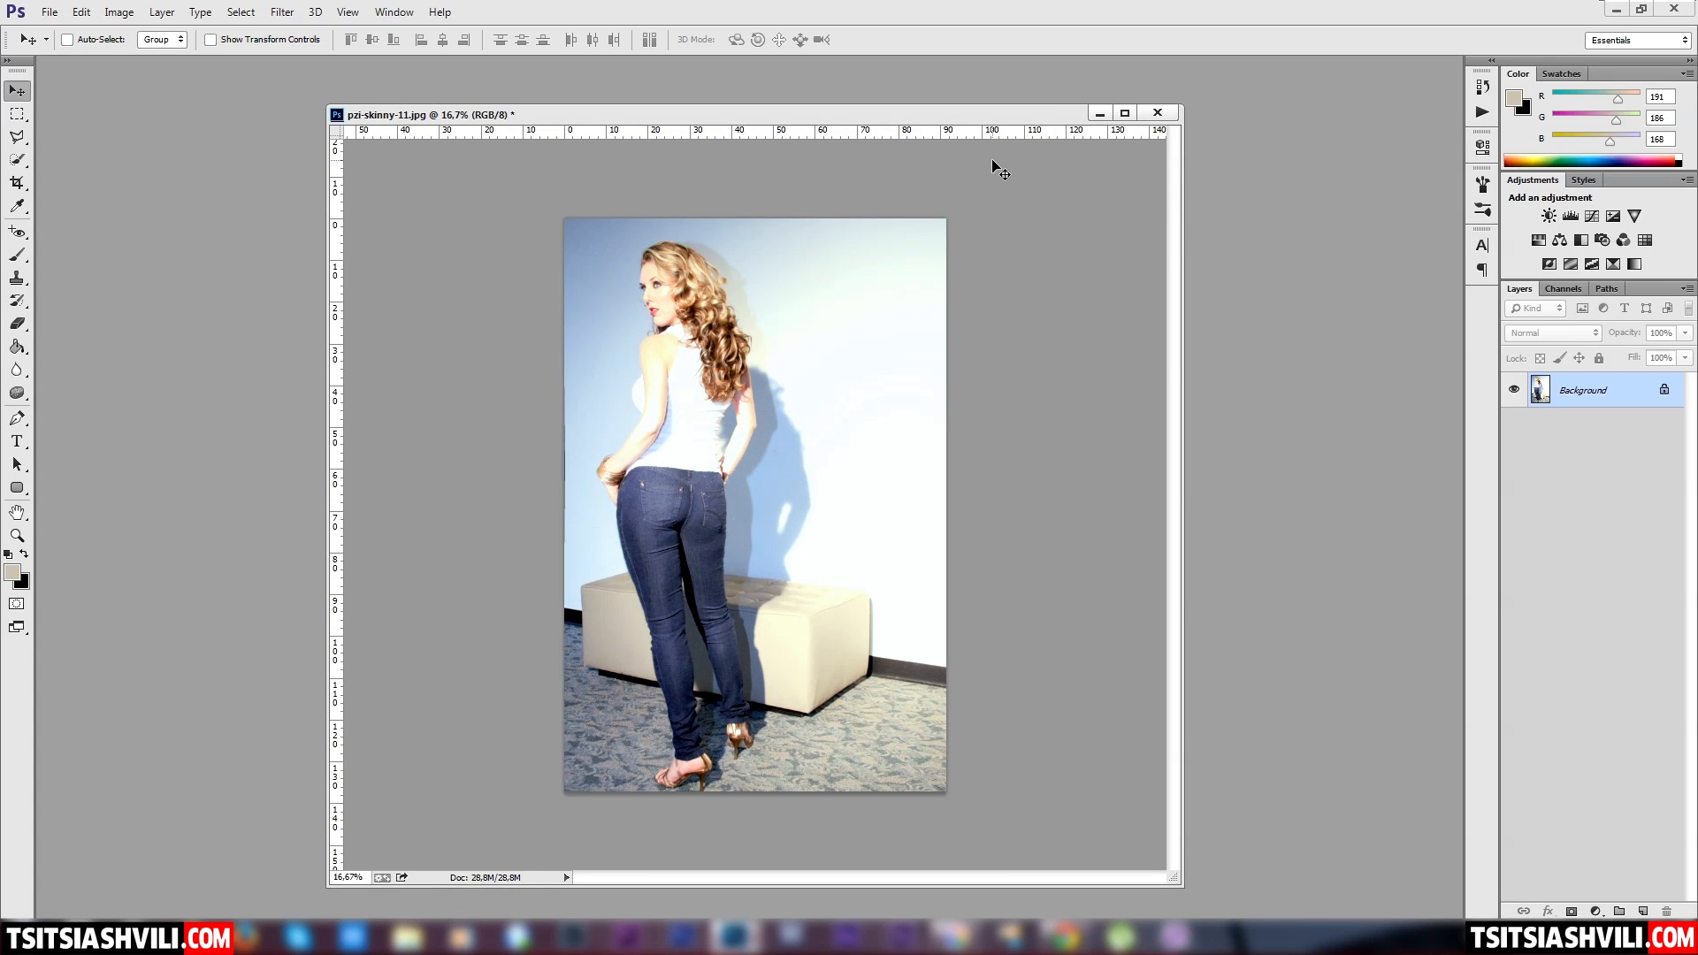
click(1483, 87)
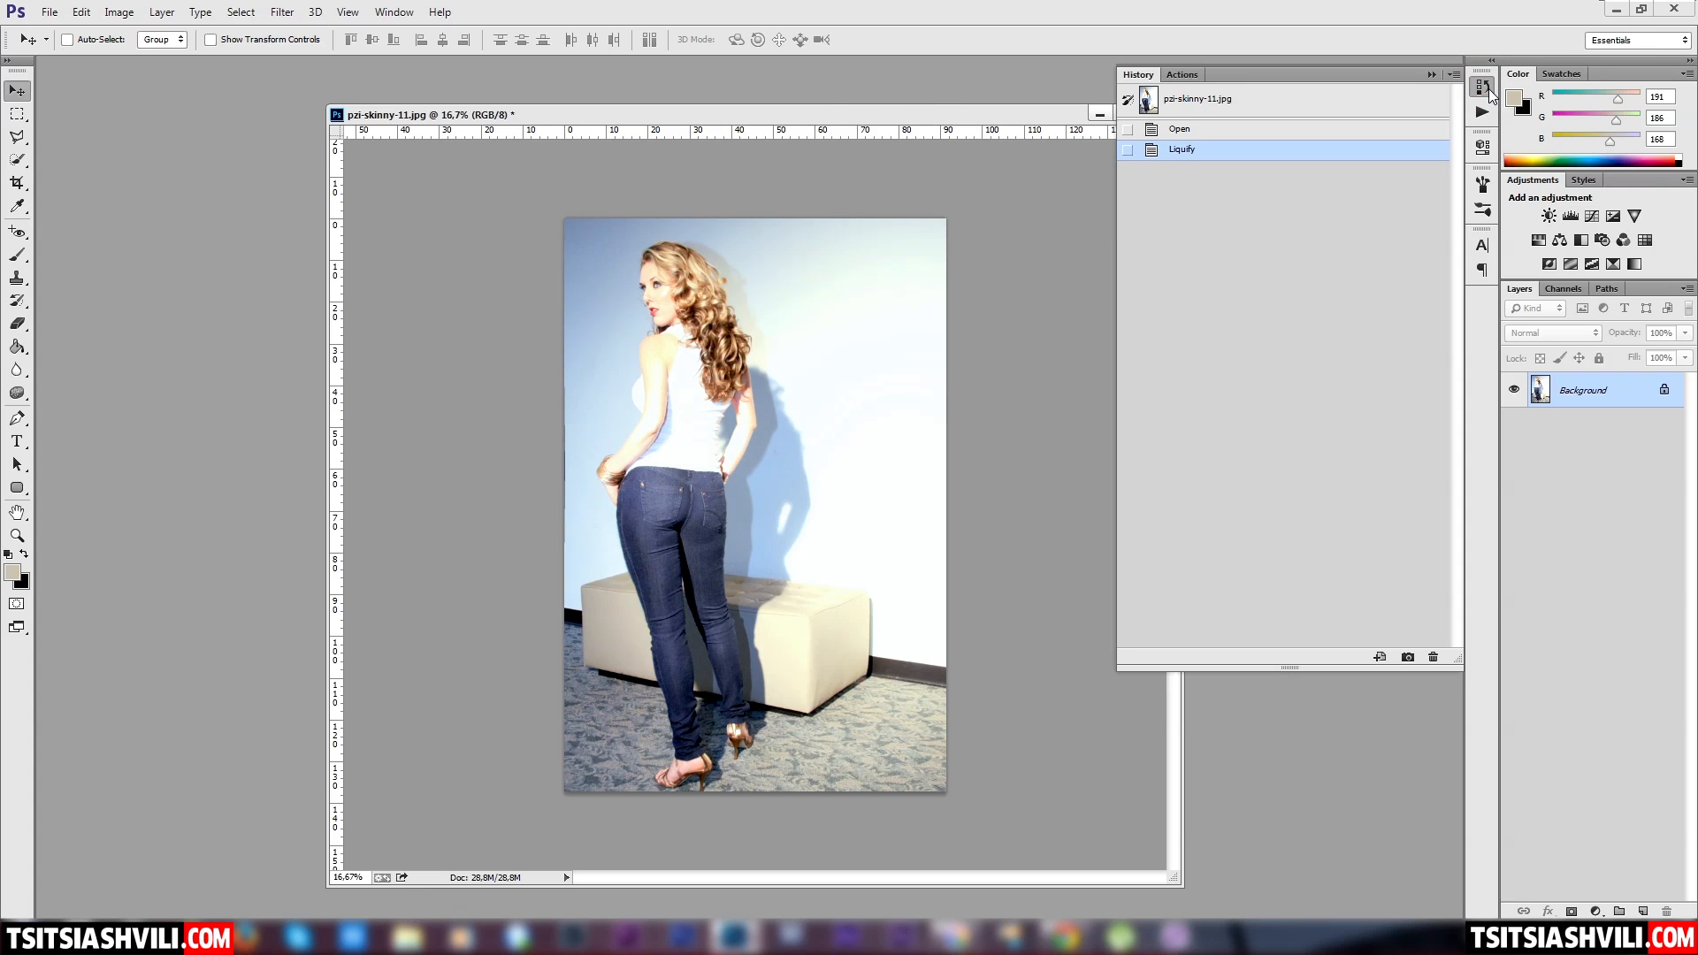
drag(1002, 115, 902, 94)
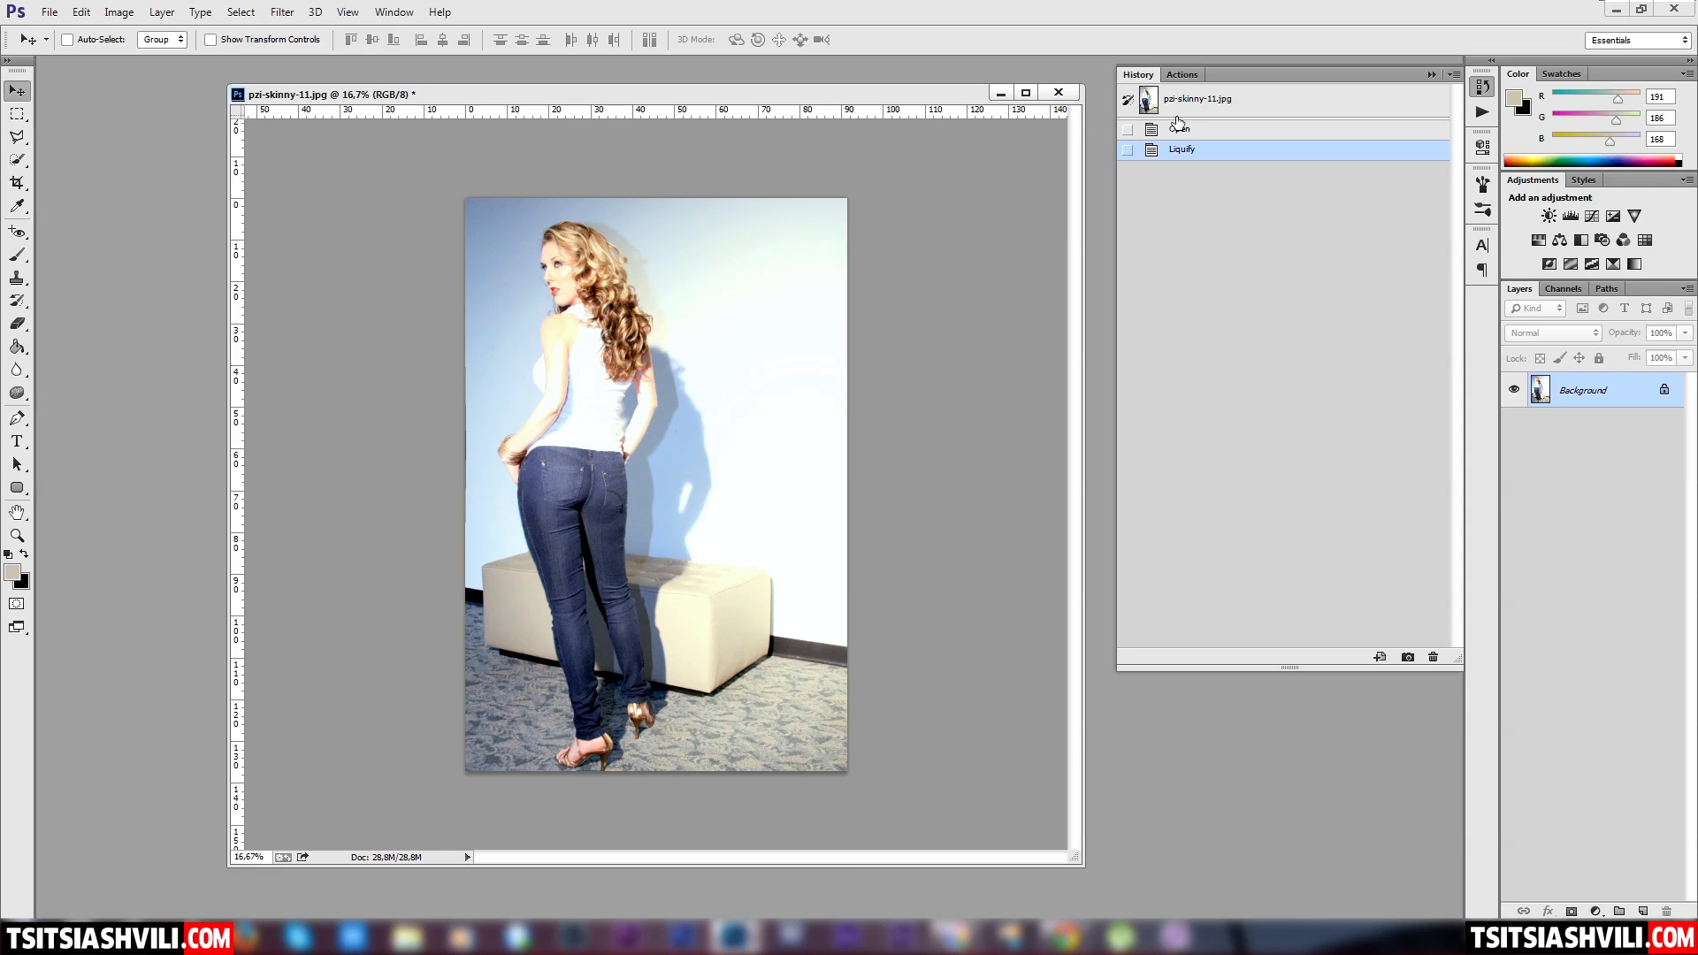
click(1481, 88)
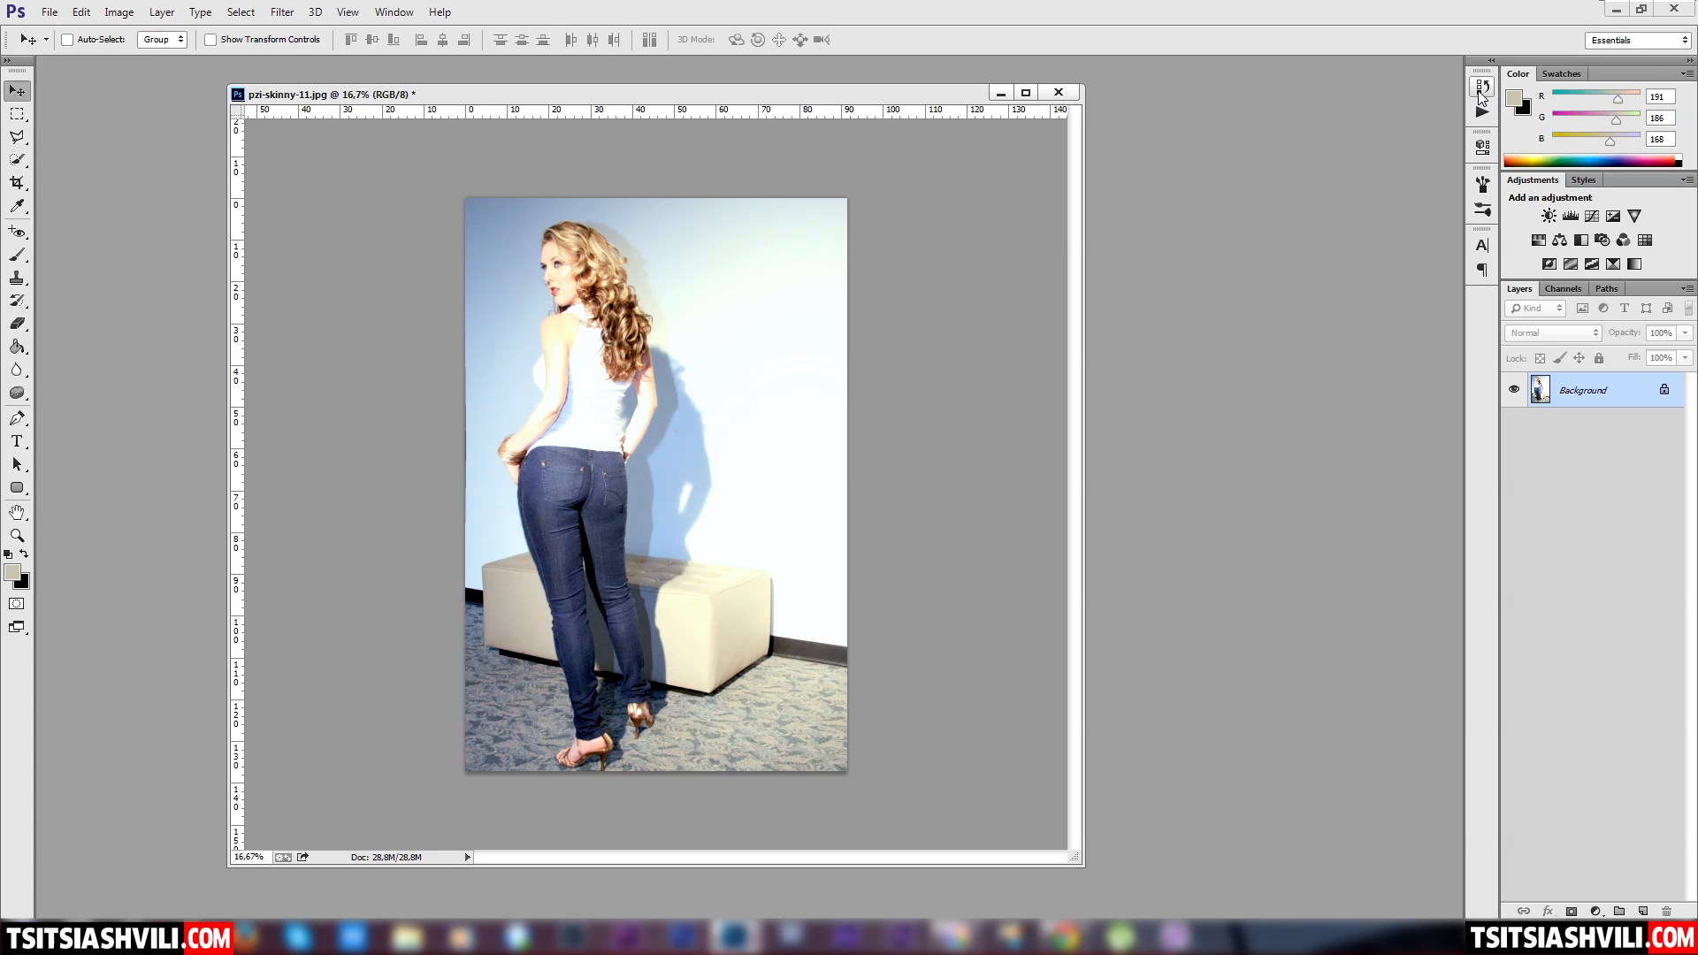
click(1482, 90)
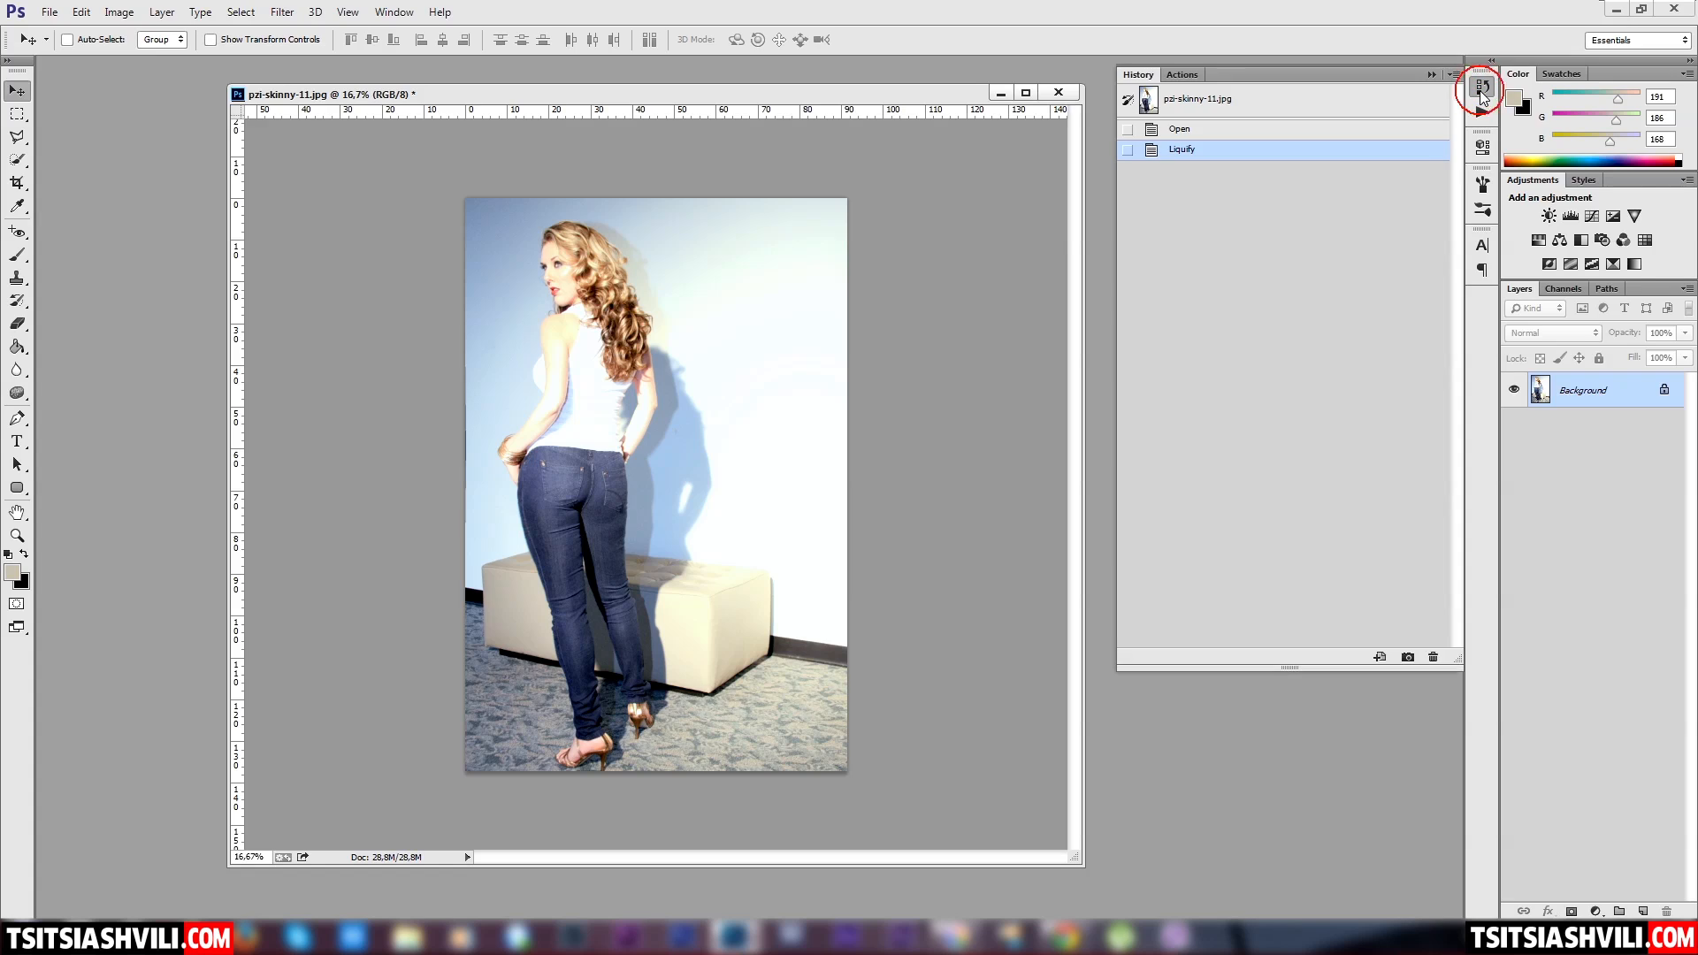
Compare the photo before and after by alternating between the pzi-skinny-11.jpg snapshot and the Liquify history state, ending on Liquify
click(1211, 102)
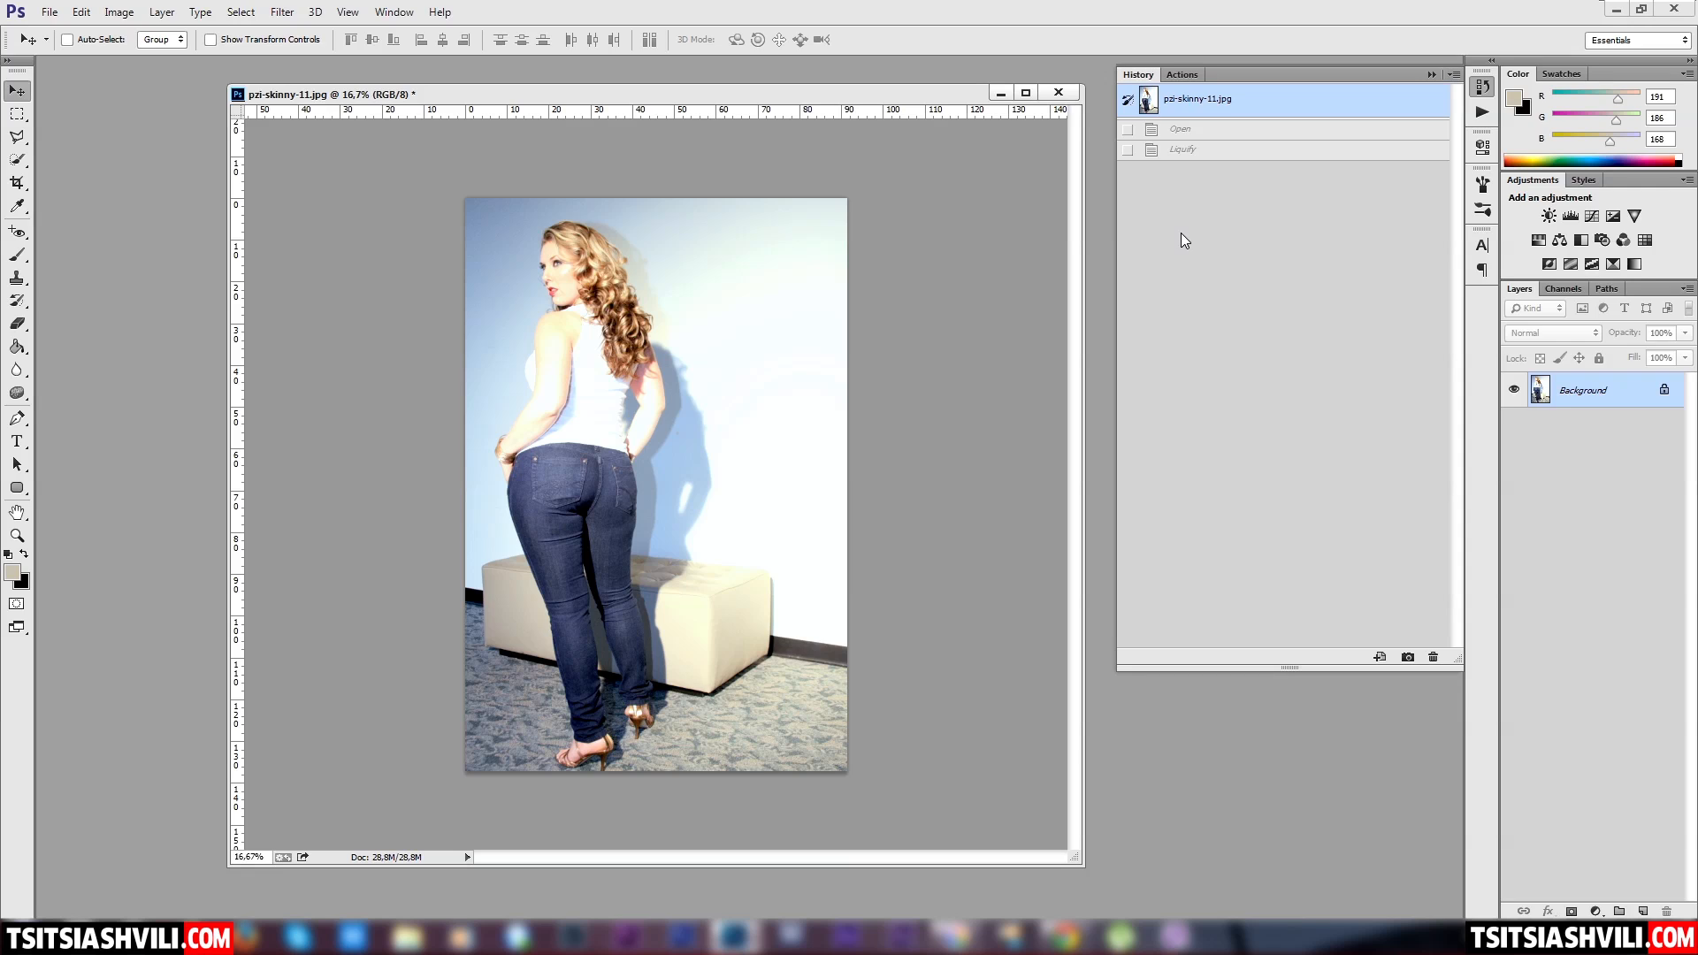
click(1185, 150)
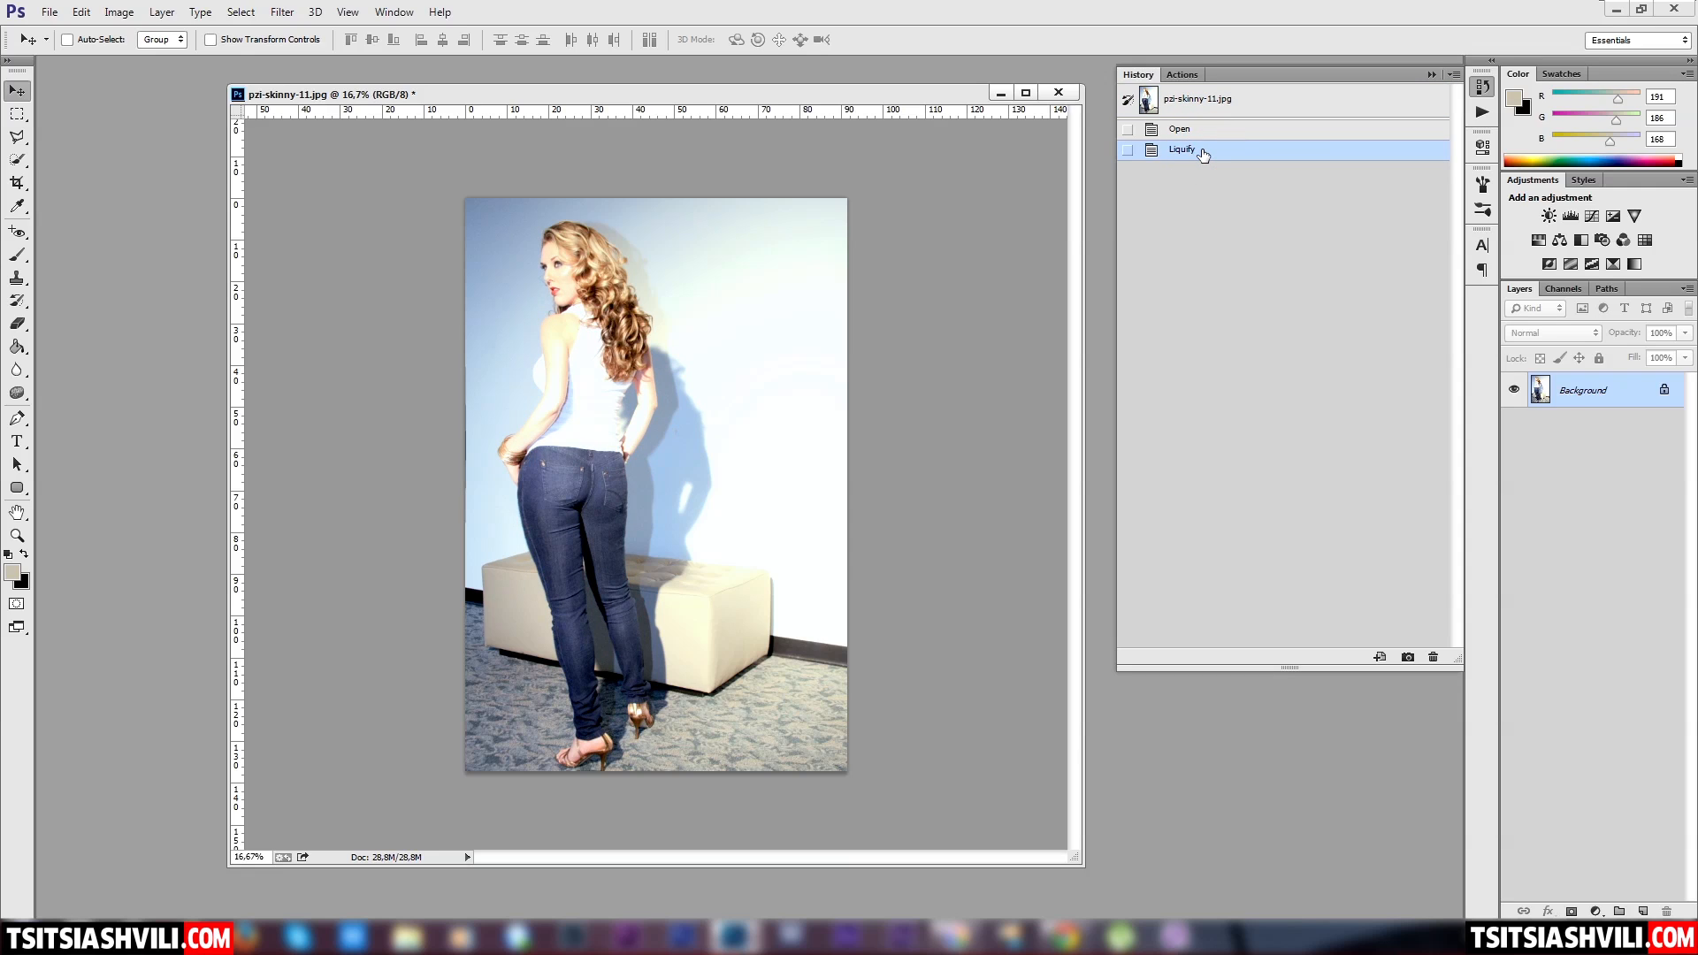
click(1197, 102)
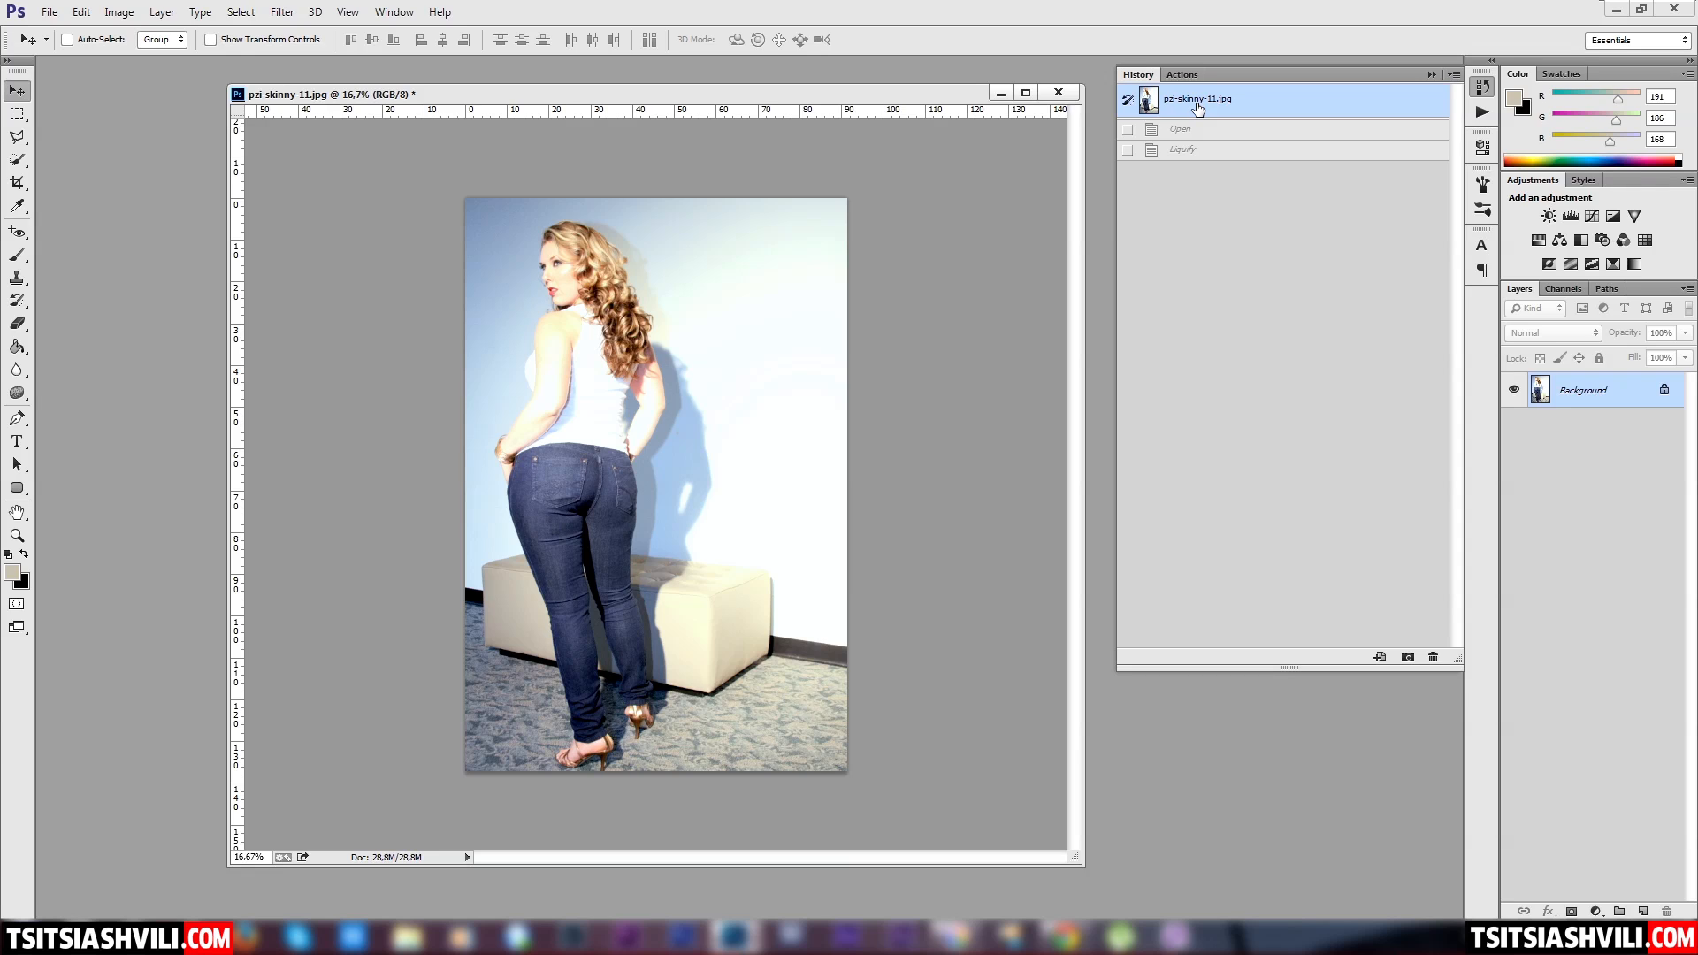
click(1207, 156)
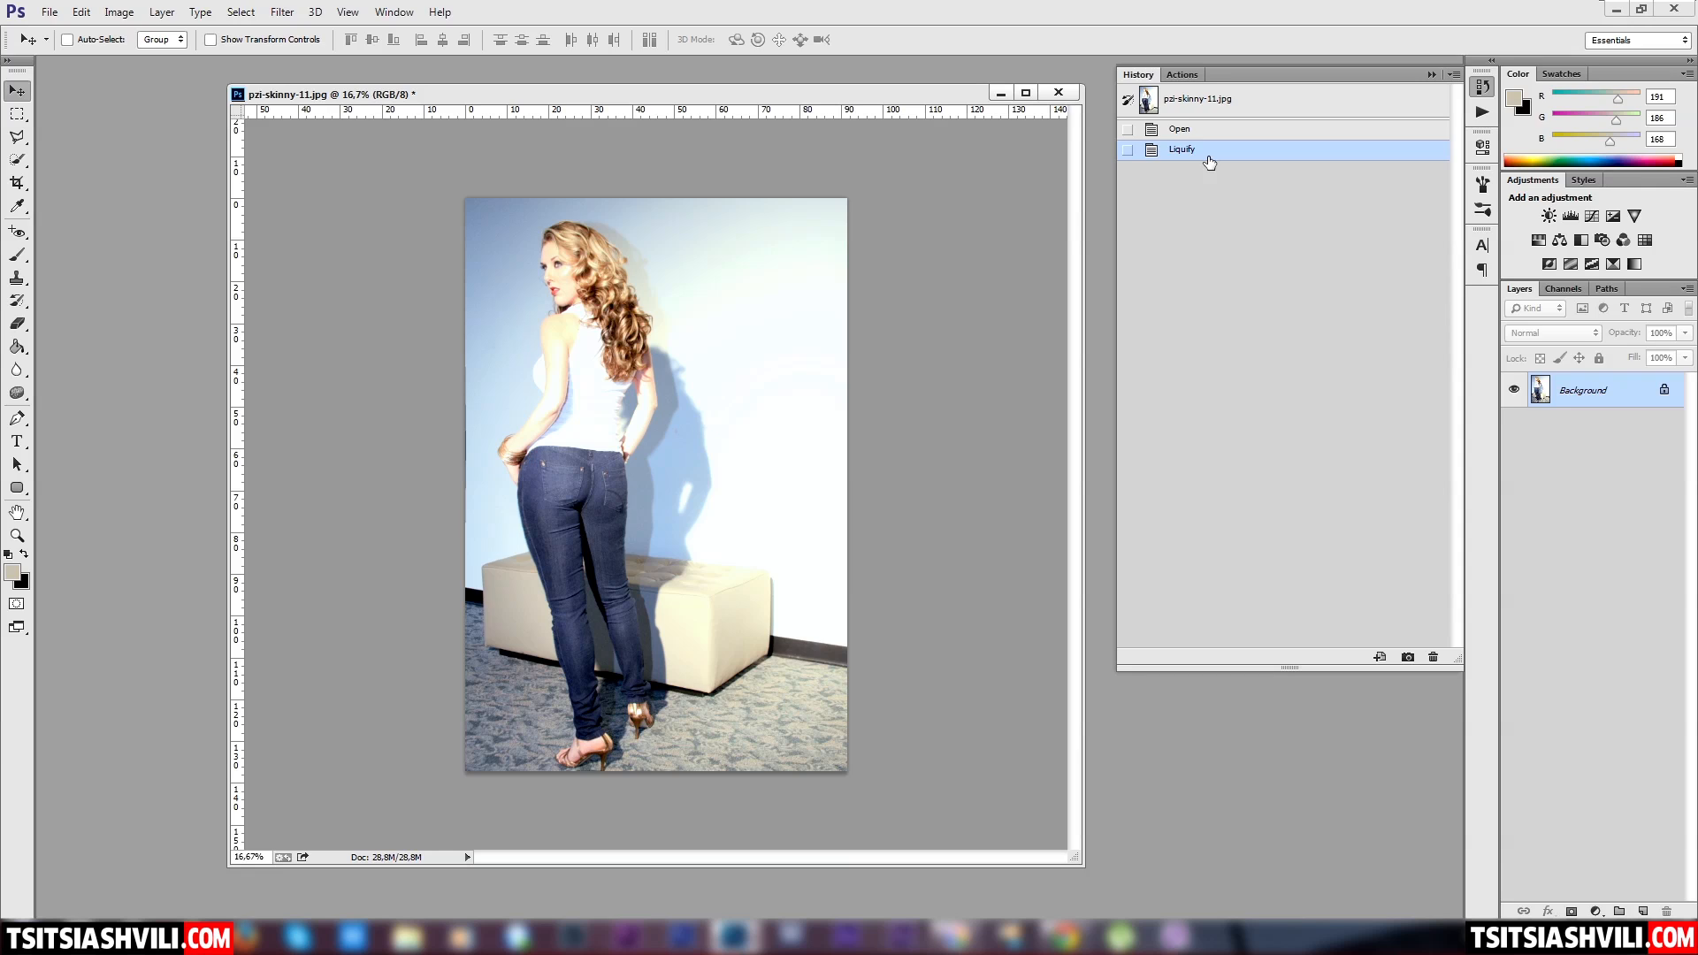
click(1198, 103)
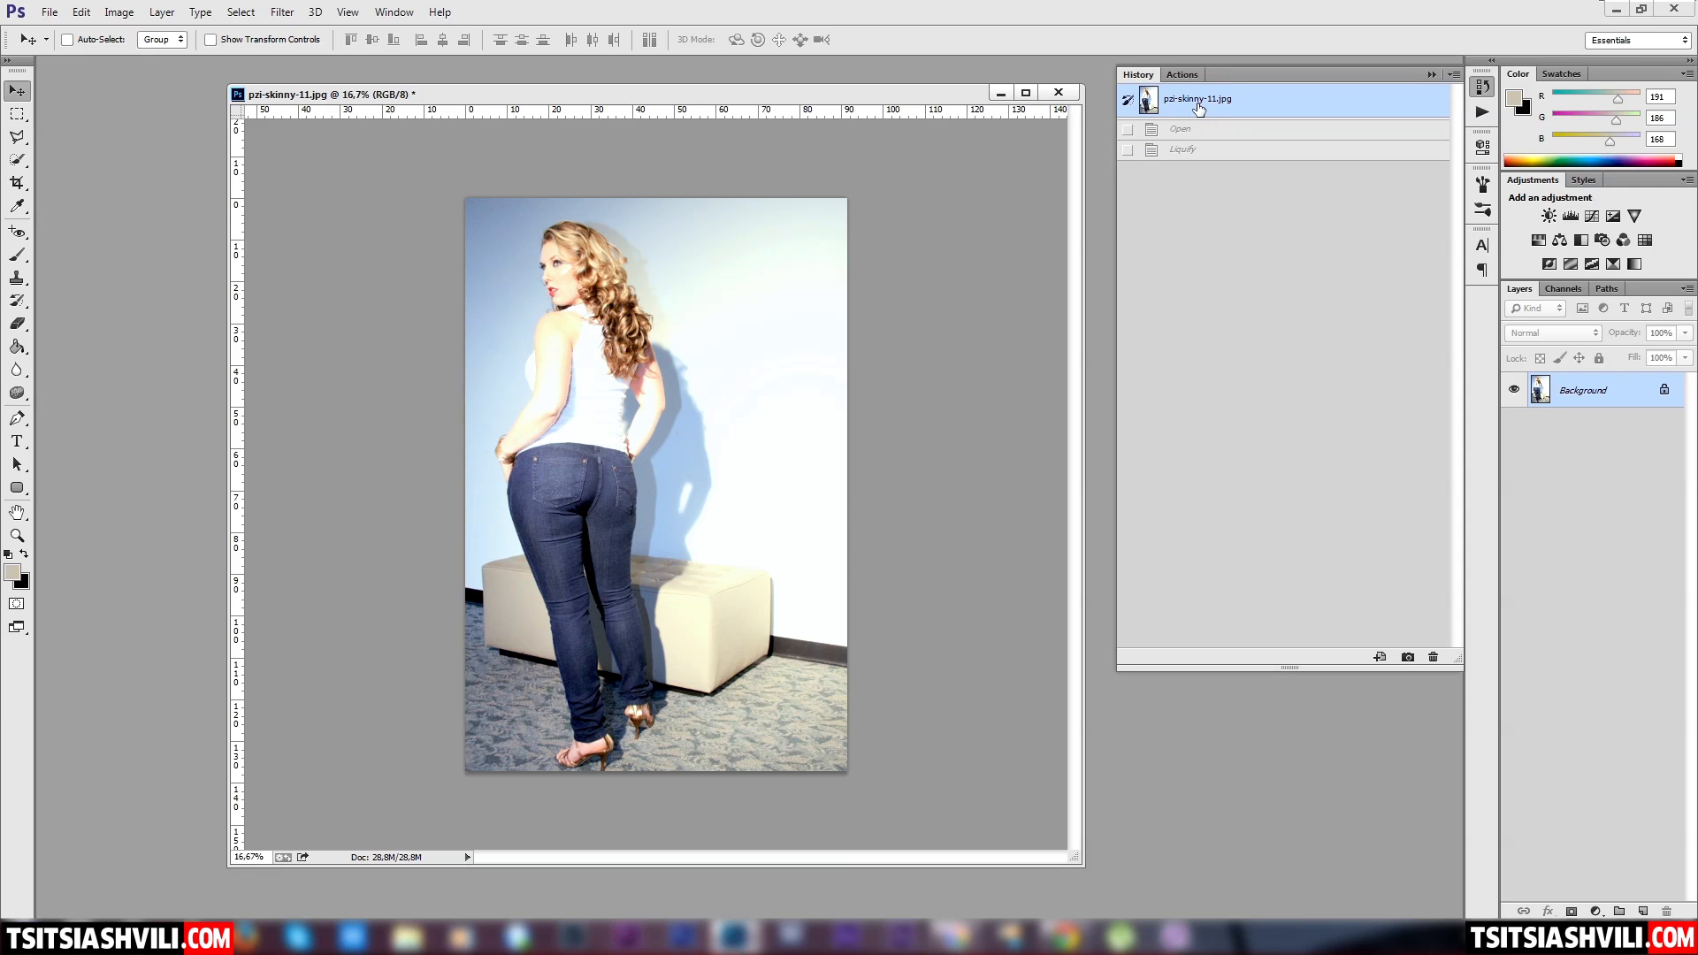
click(1217, 152)
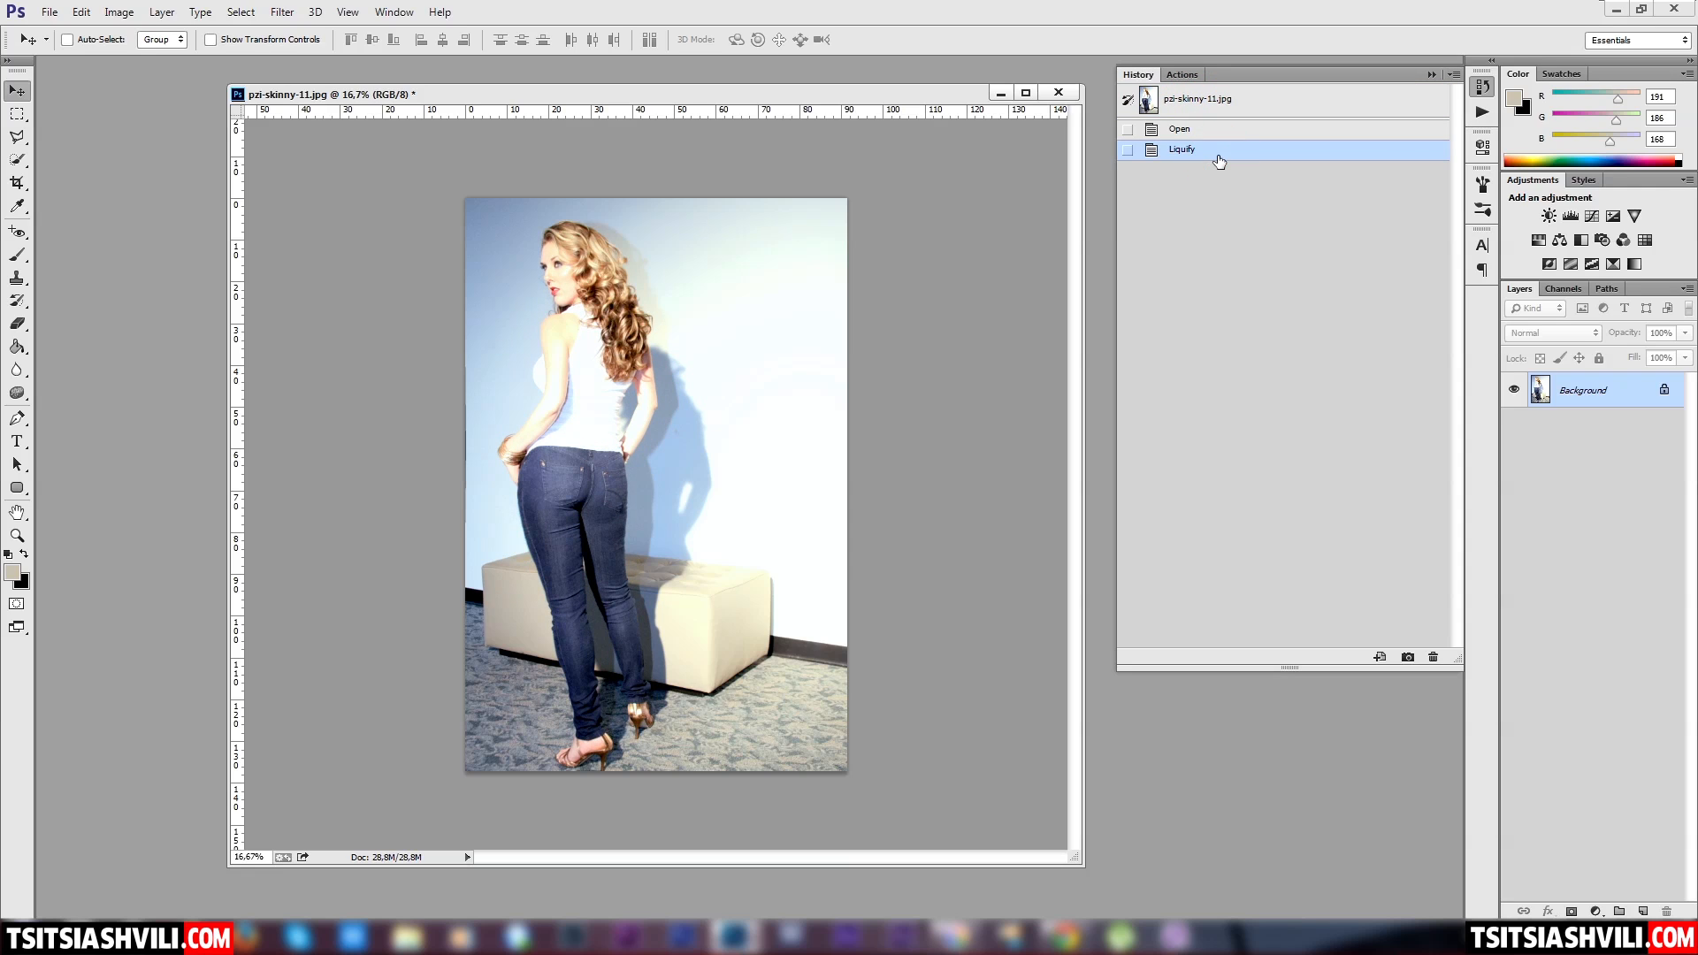
click(1224, 103)
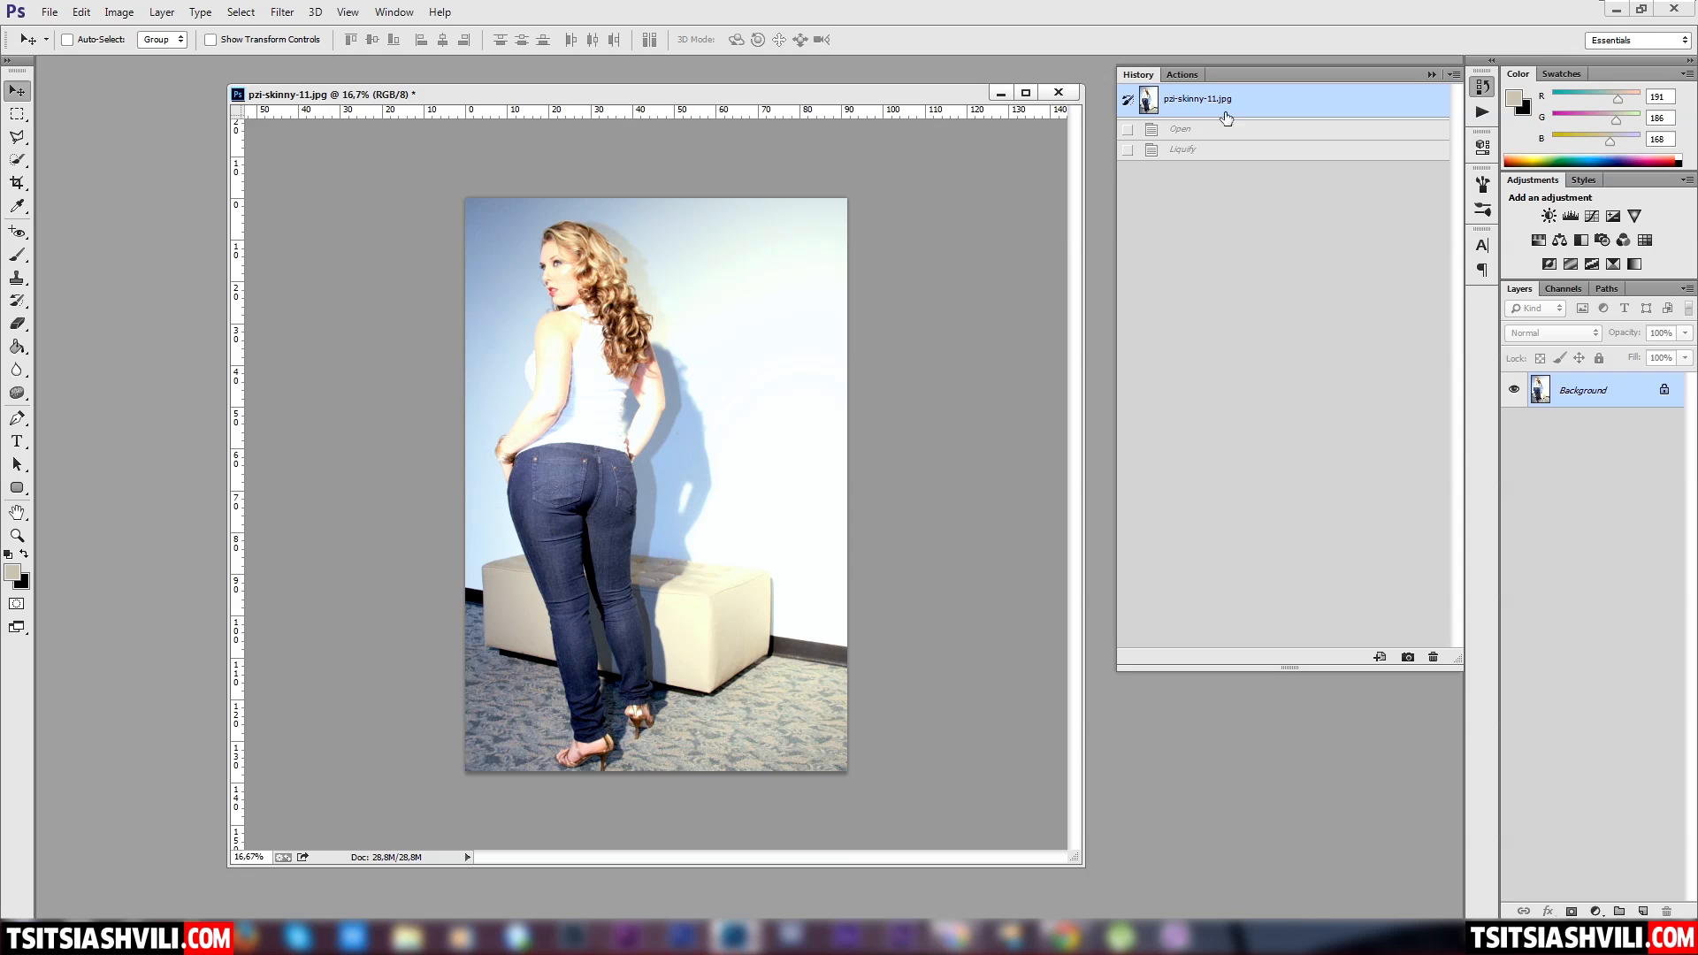
click(1222, 151)
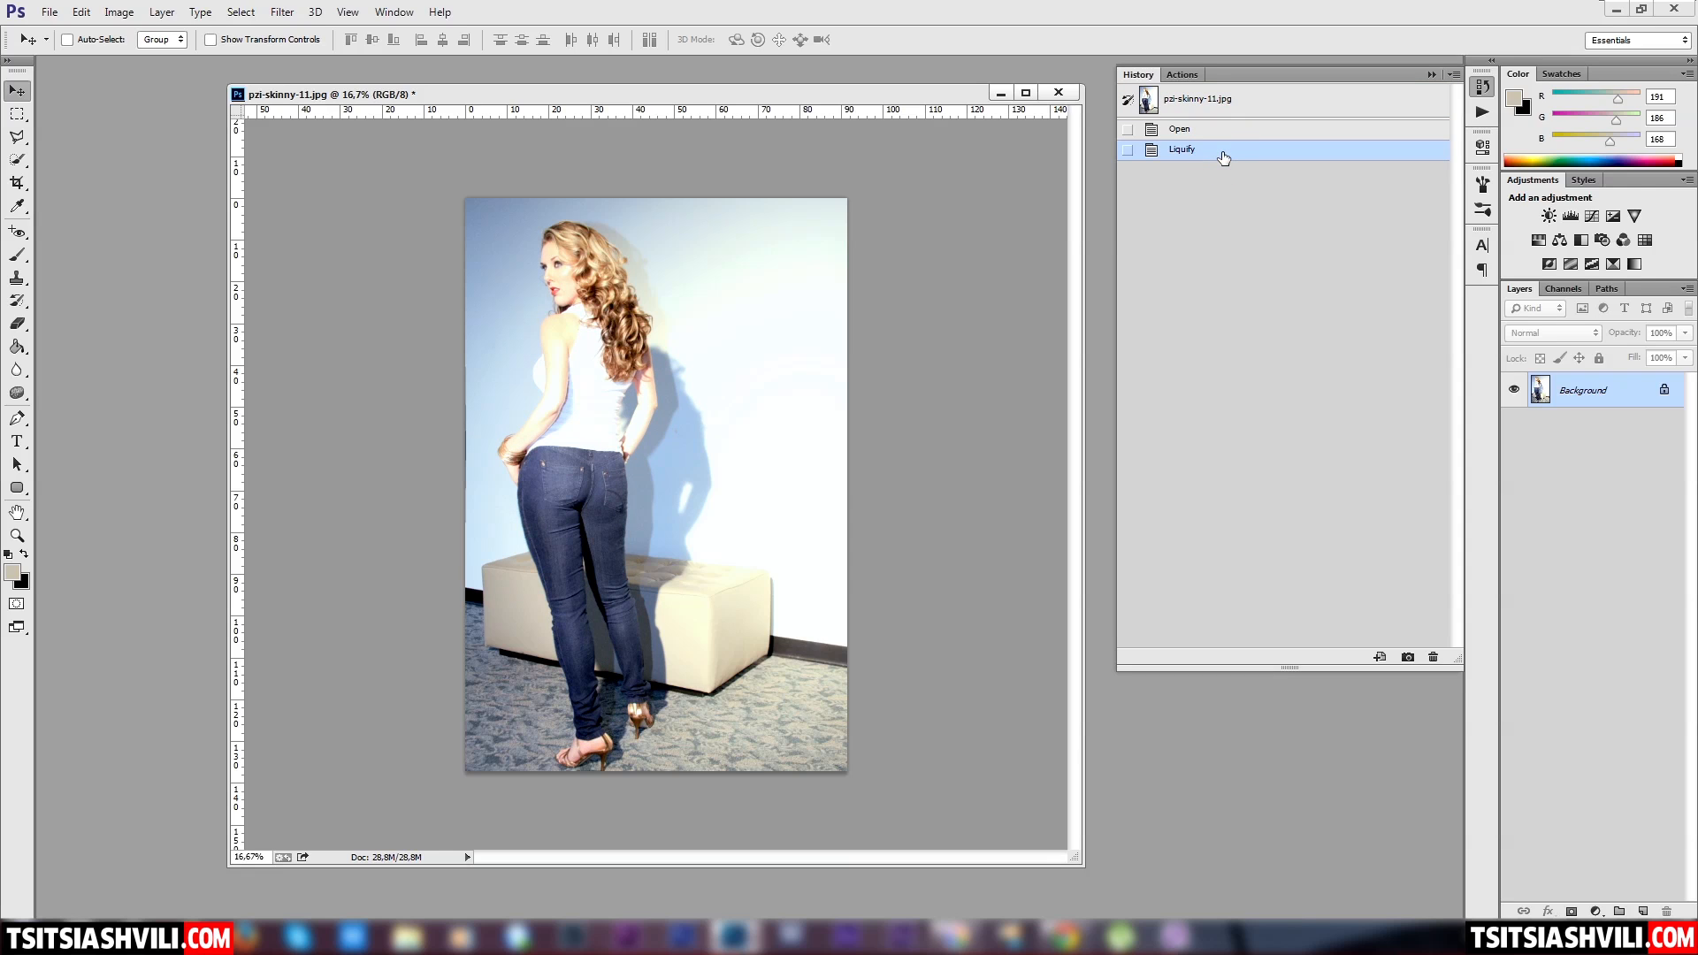
click(1228, 103)
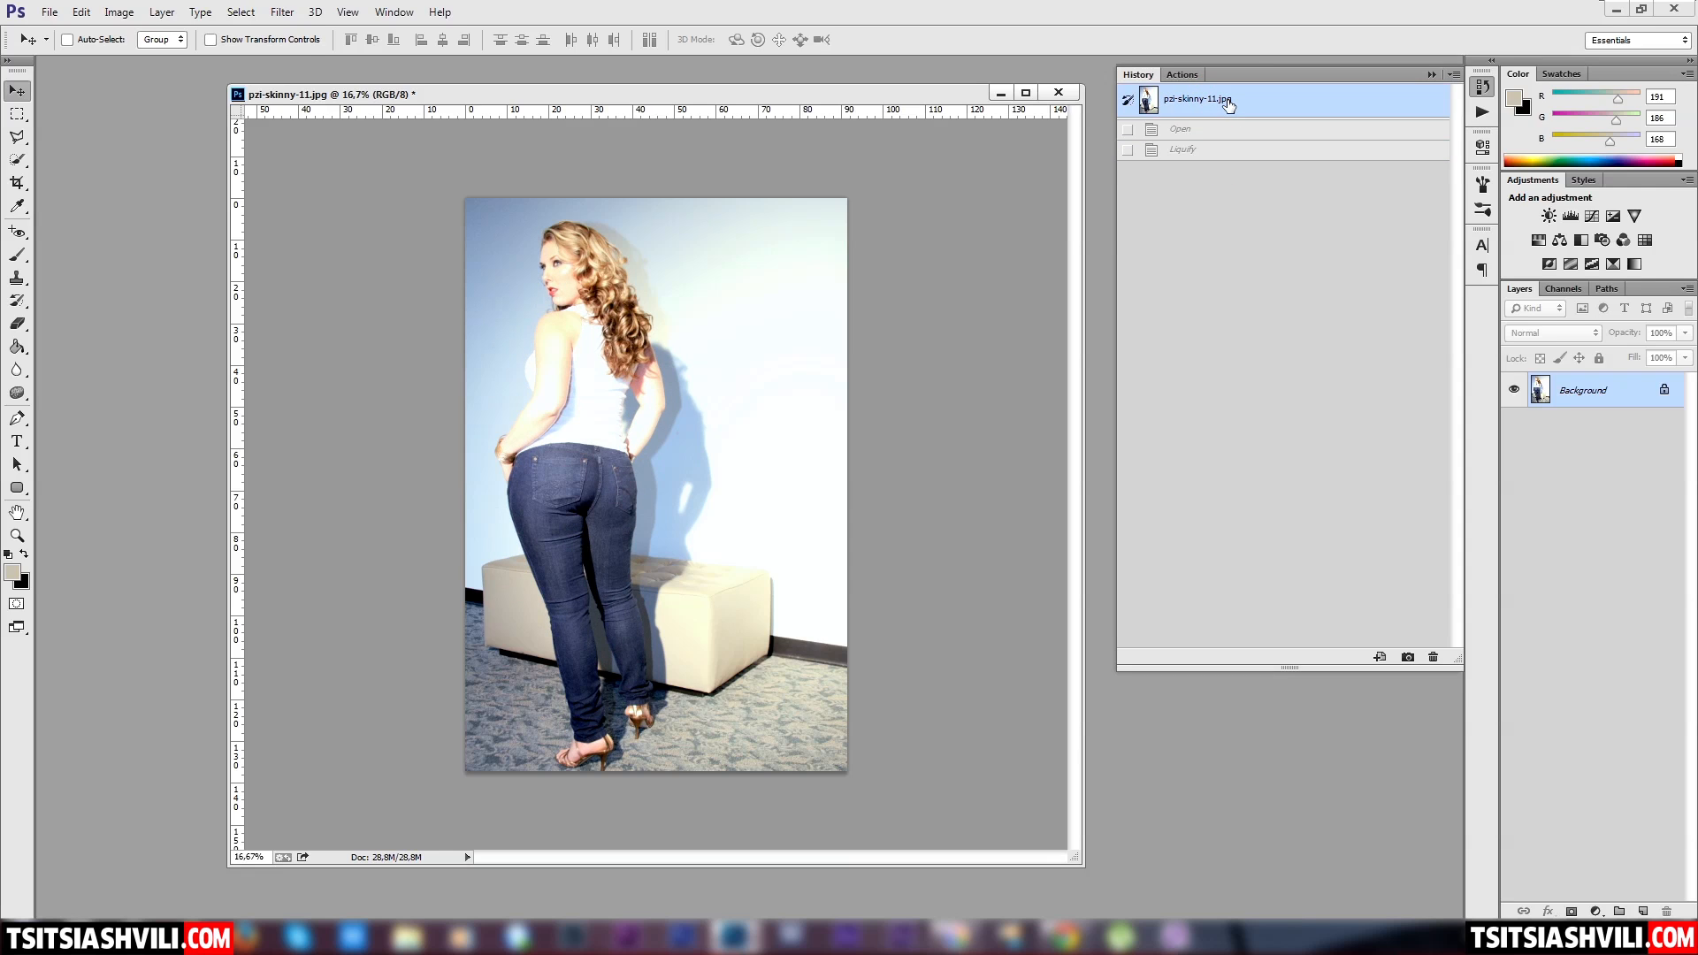
click(1223, 155)
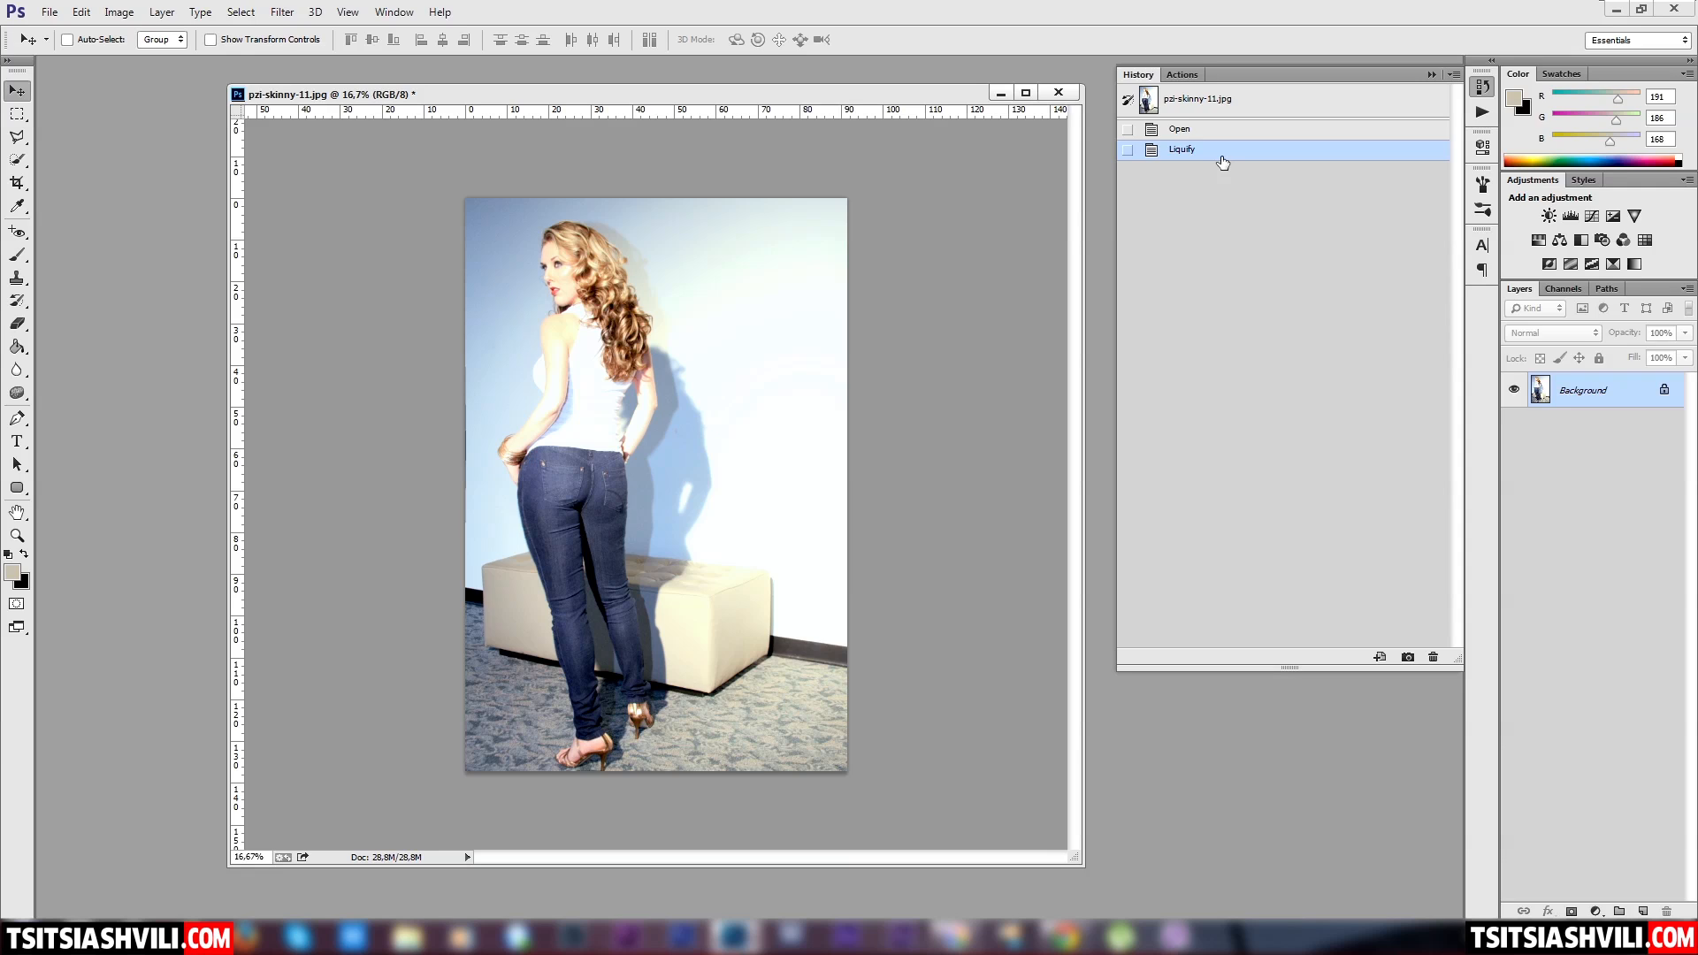
click(1211, 100)
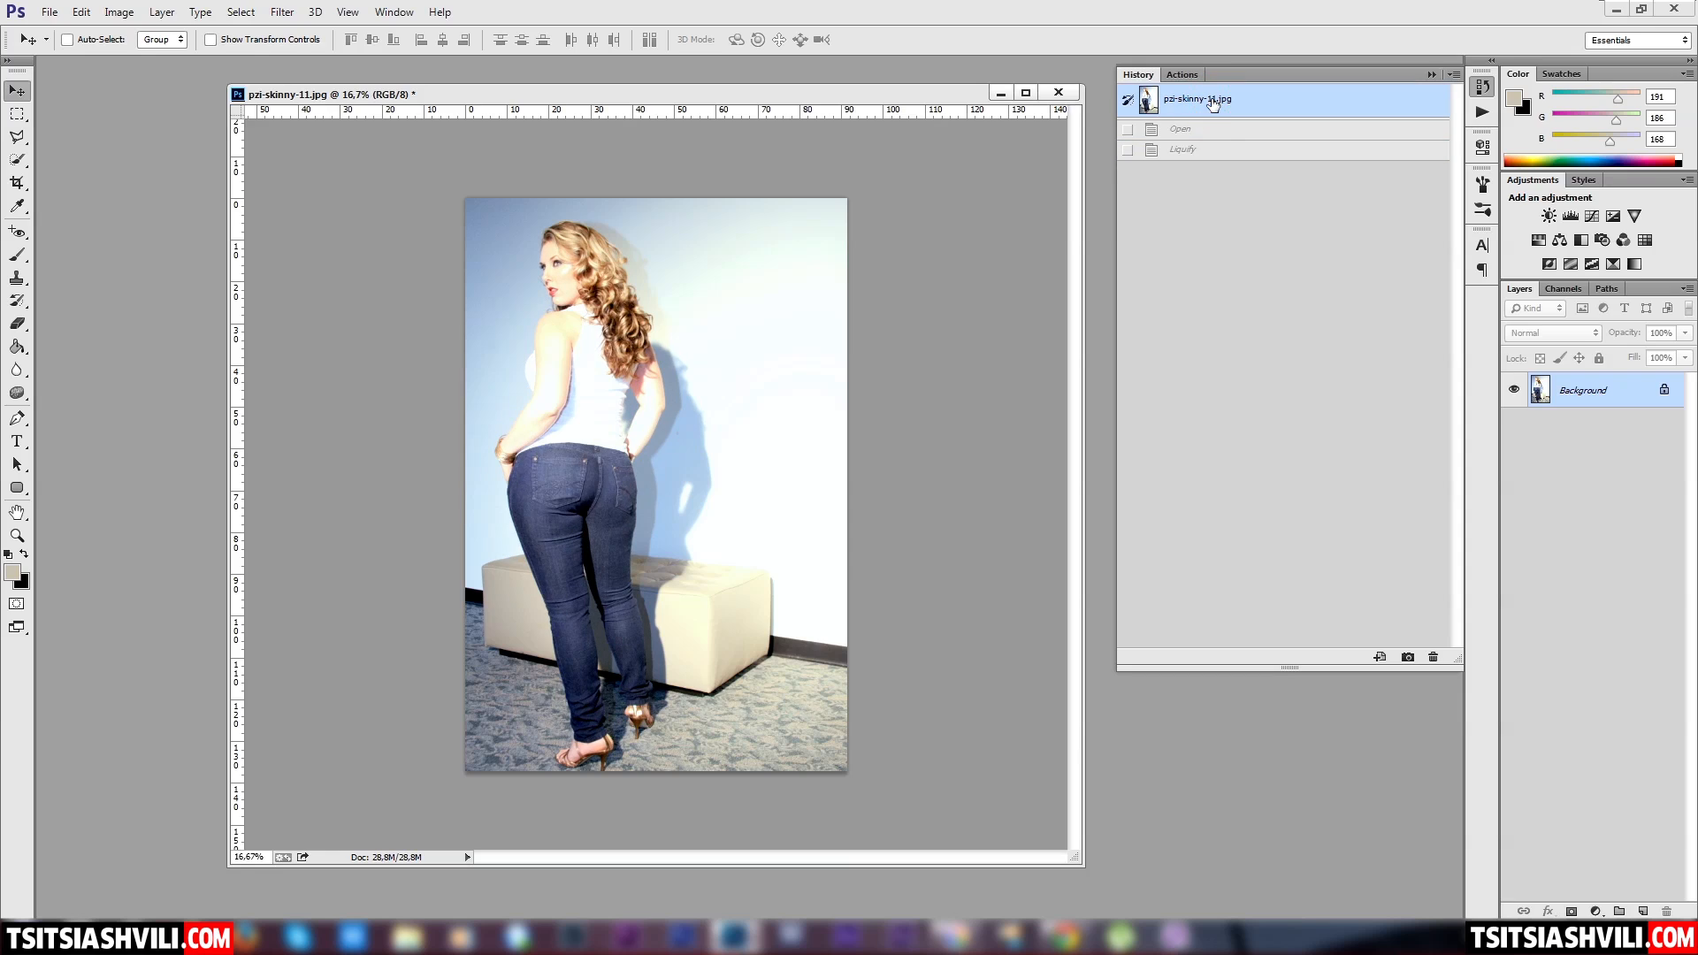
click(1229, 152)
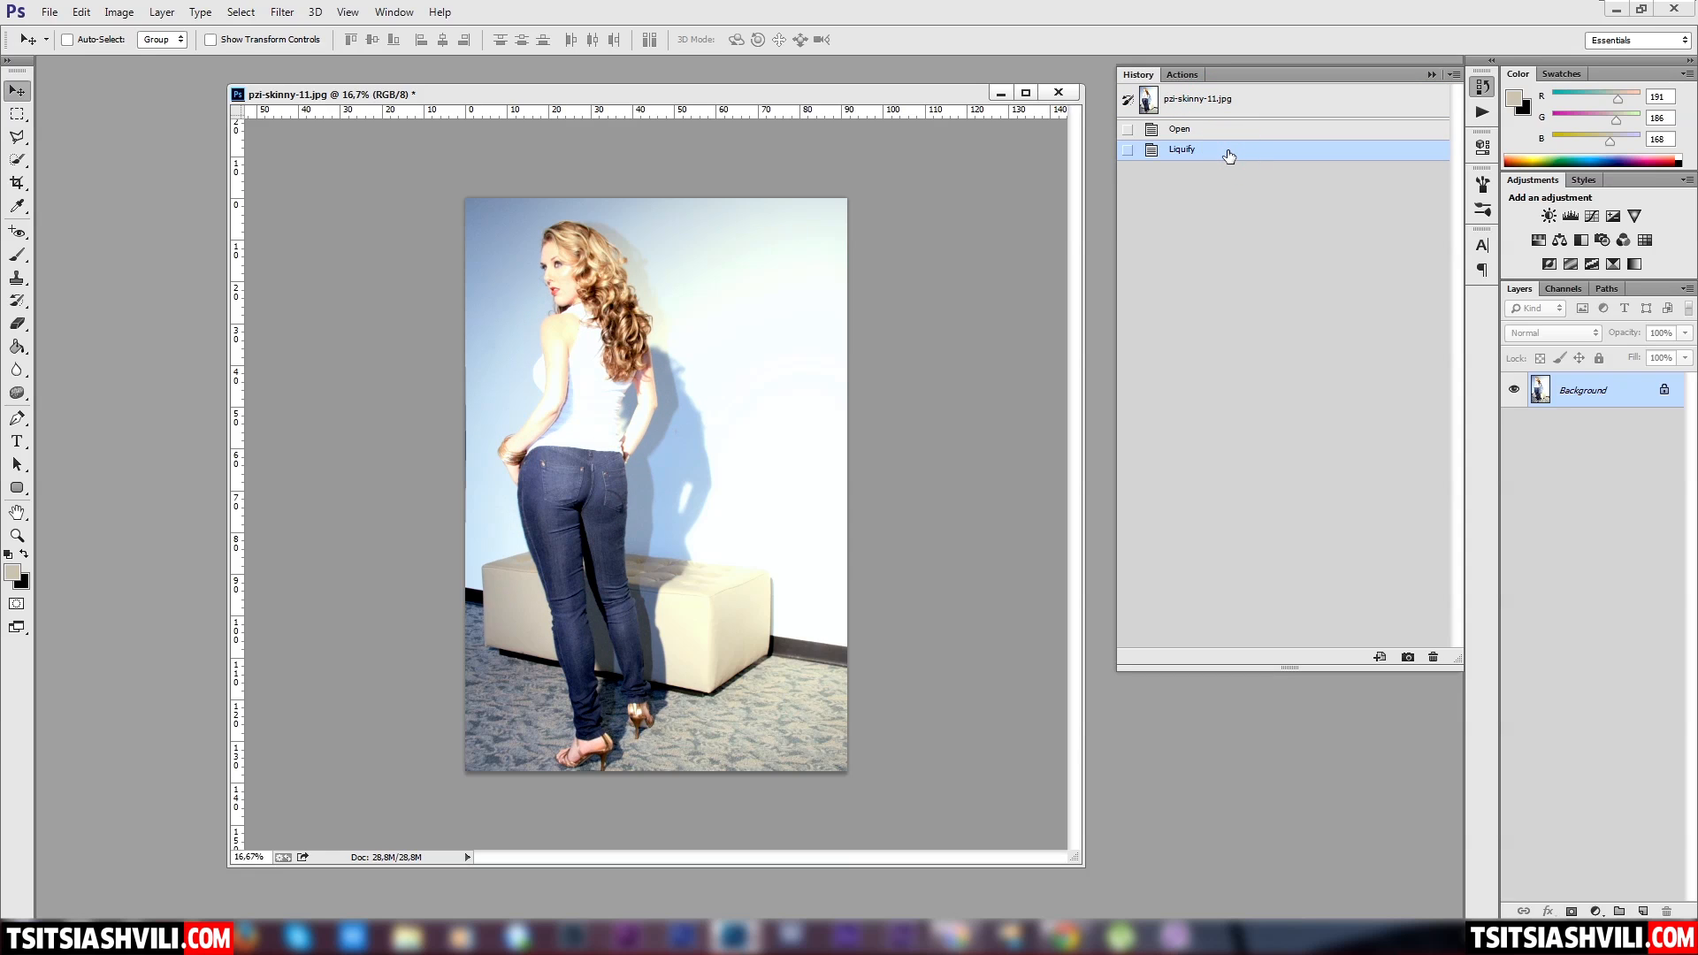